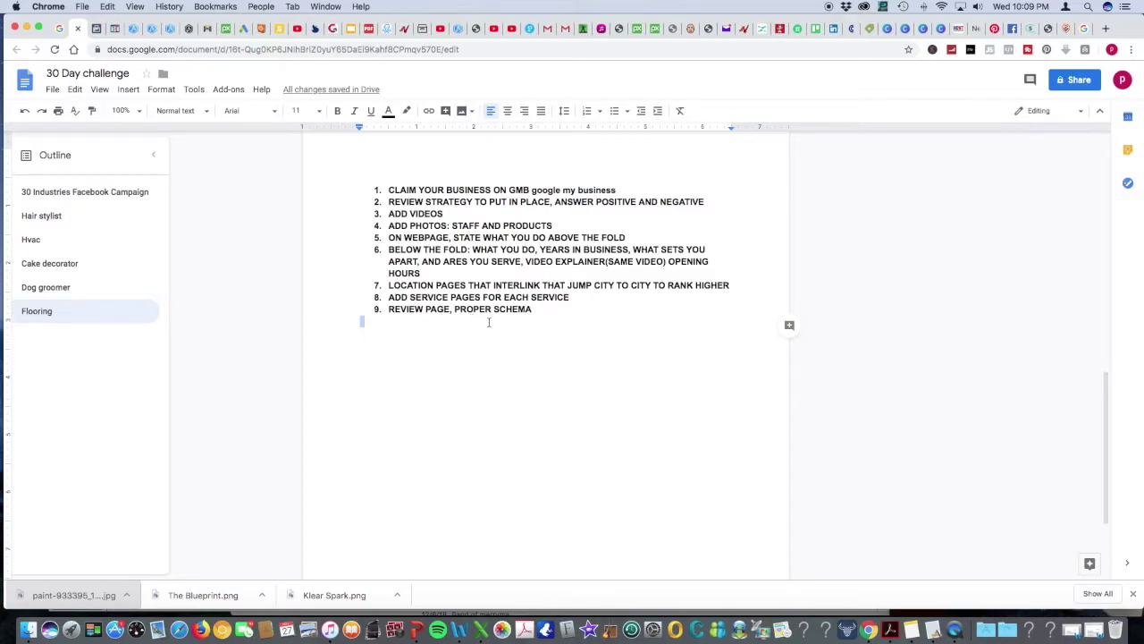
# - Switch to Facebook Ads Manager and declare the new campaign as a Special Ad Category campaign with Housing as the category
pyautogui.click(95, 28)
pyautogui.click(54, 145)
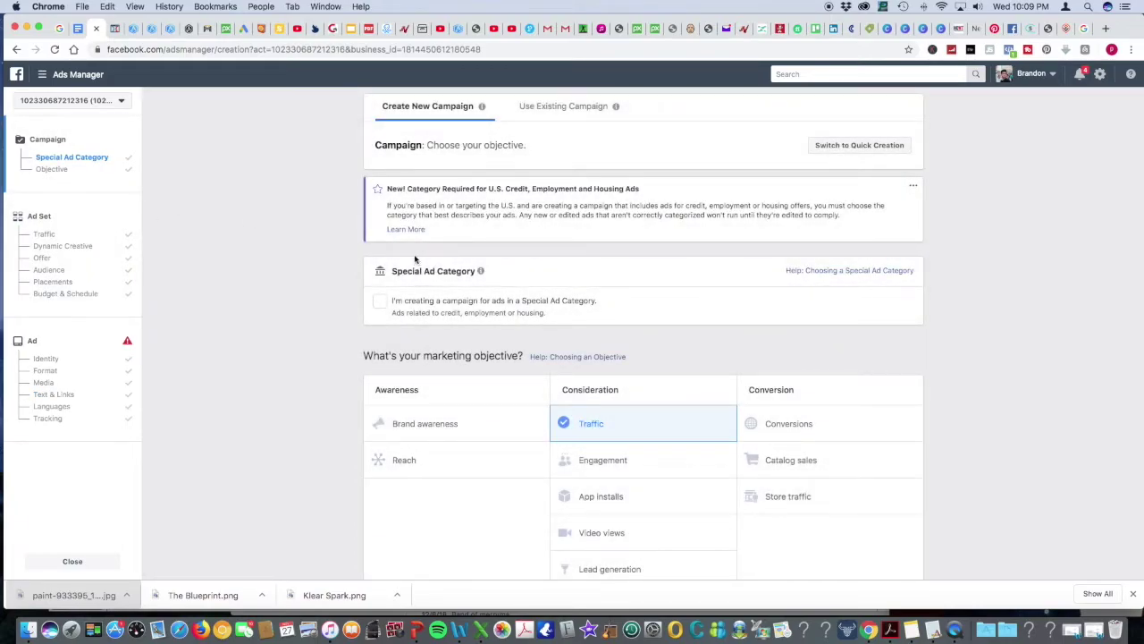
pyautogui.click(380, 302)
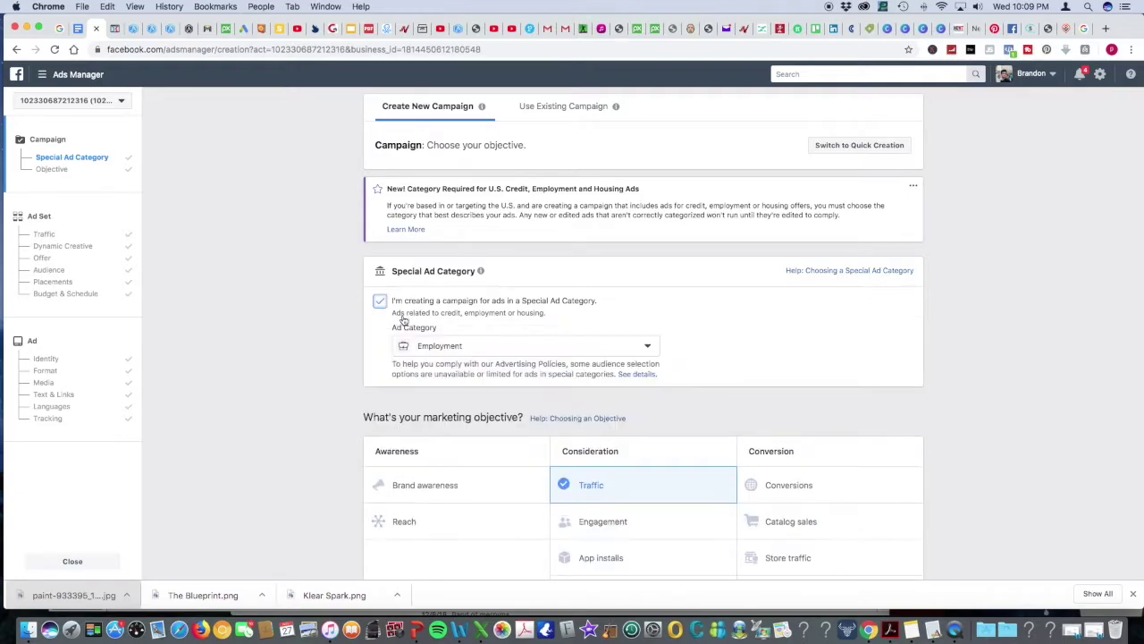
pyautogui.click(452, 347)
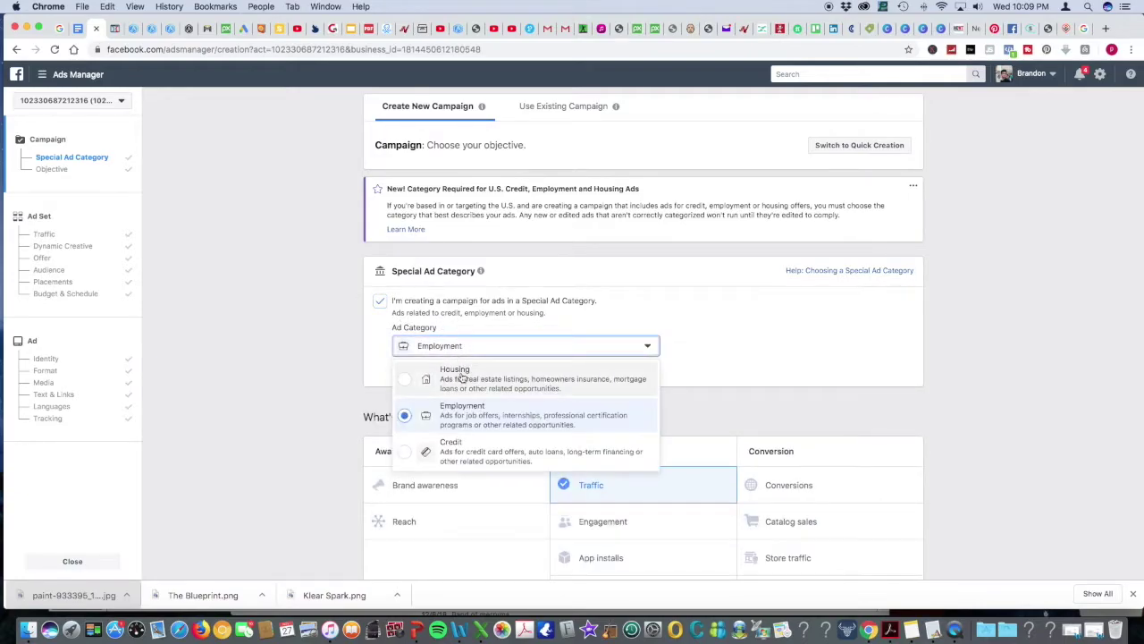
pyautogui.click(461, 377)
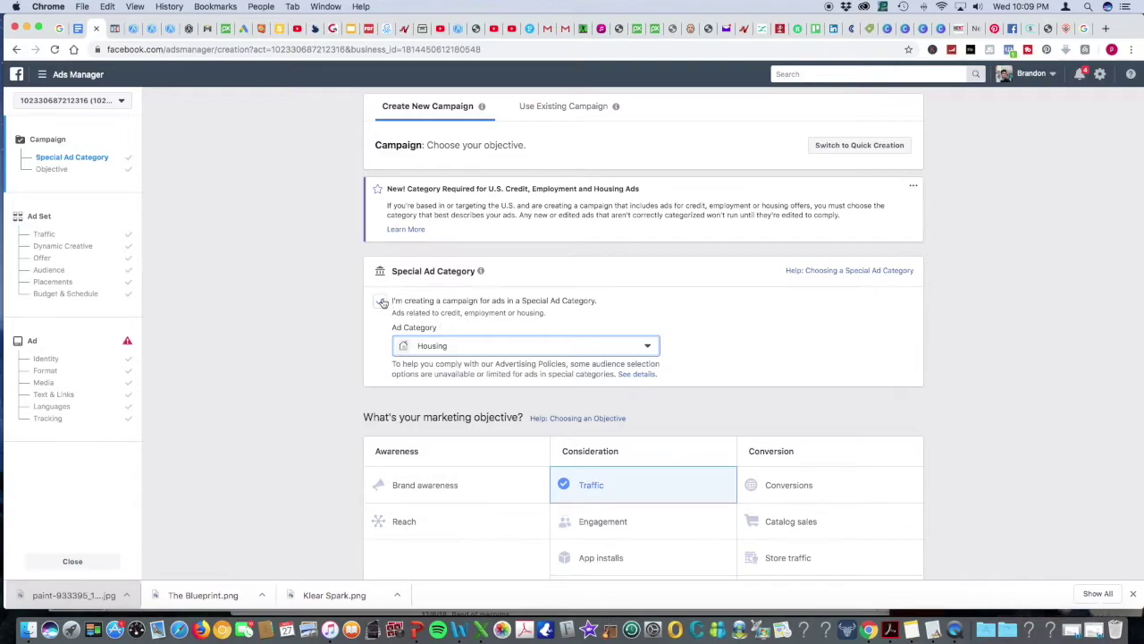
# - Choose Lead generation as the marketing objective and continue with the campaign named "Landscaper Lead generation"
pyautogui.scroll(-5, 715, 433)
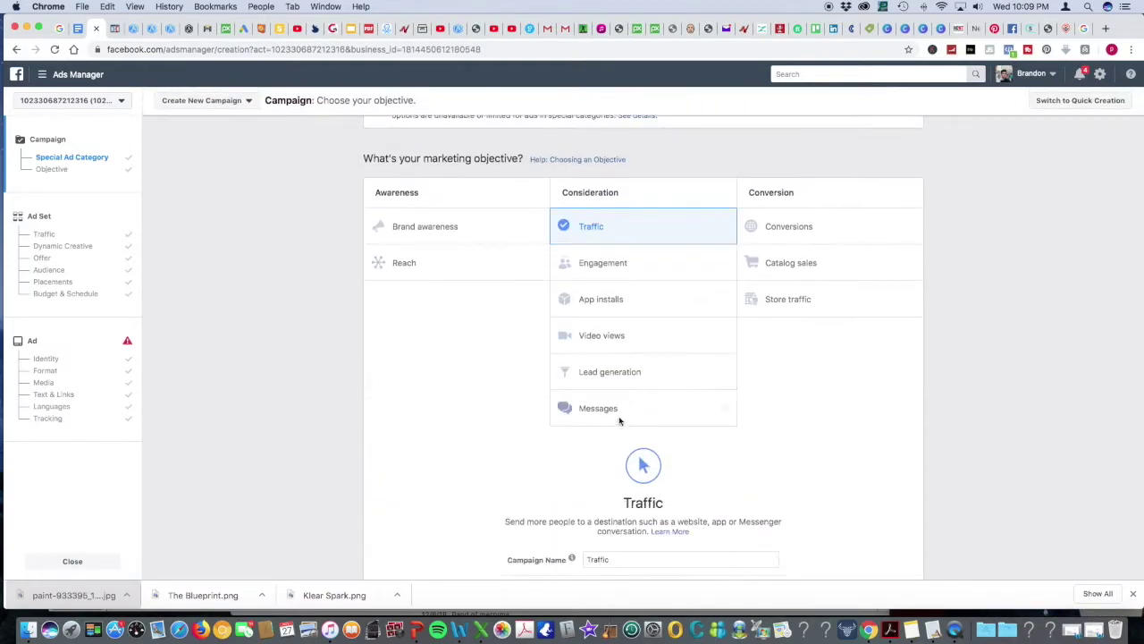
pyautogui.click(623, 380)
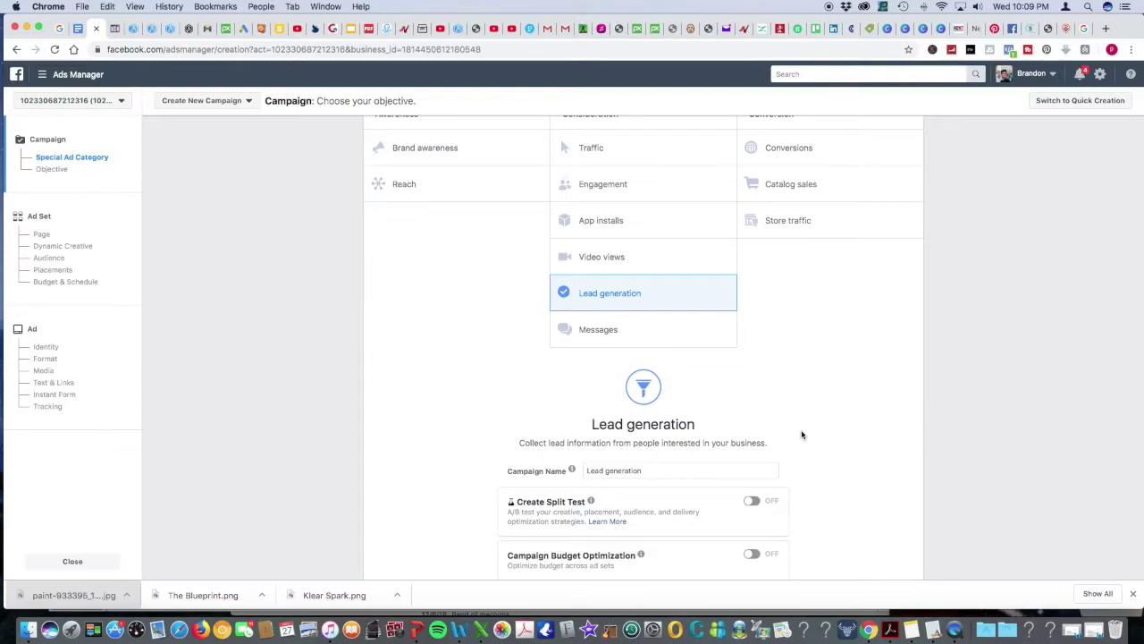
pyautogui.click(583, 470)
pyautogui.scroll(-3, 486, 468)
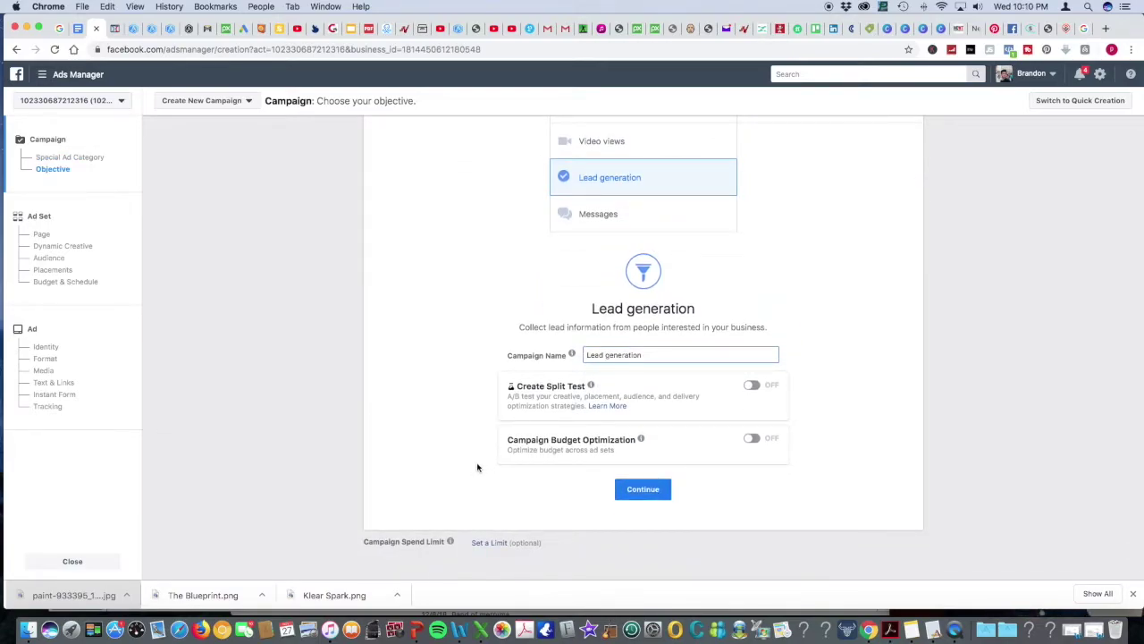
pyautogui.write('Landscaper')
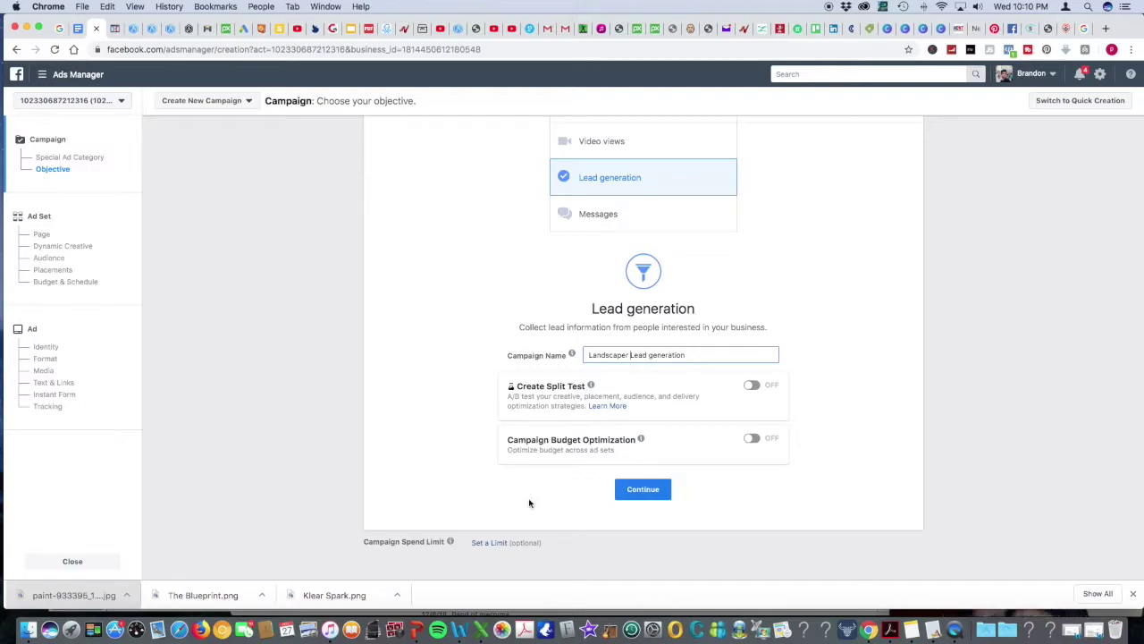
pyautogui.click(649, 494)
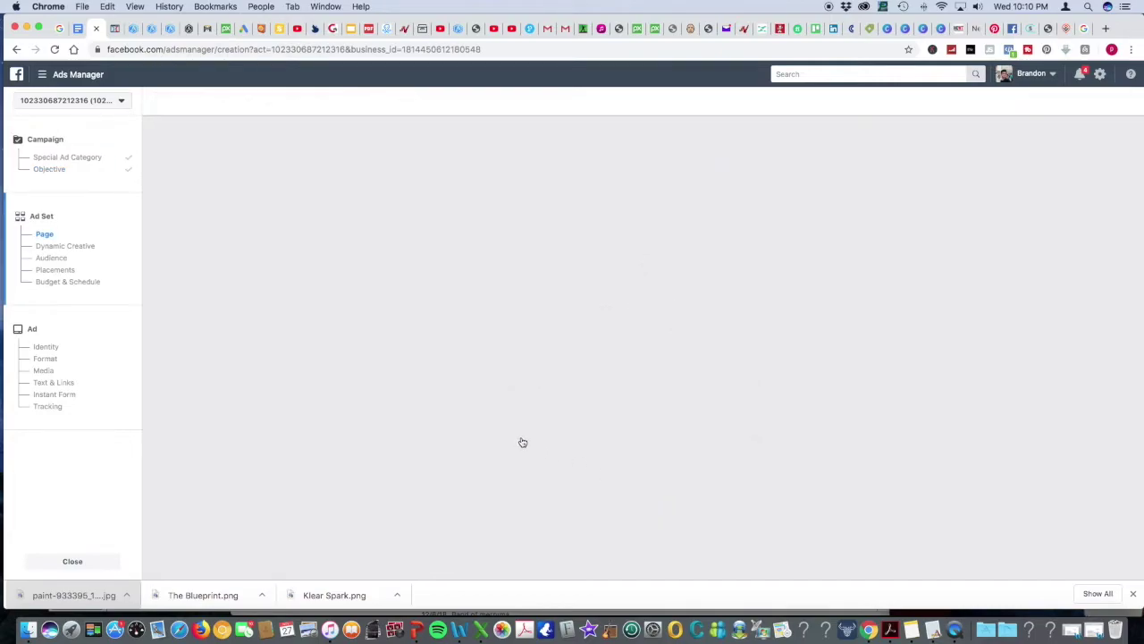
# - Set Klear Spark as the Facebook Page the ad set promotes
pyautogui.scroll(-5, 429, 326)
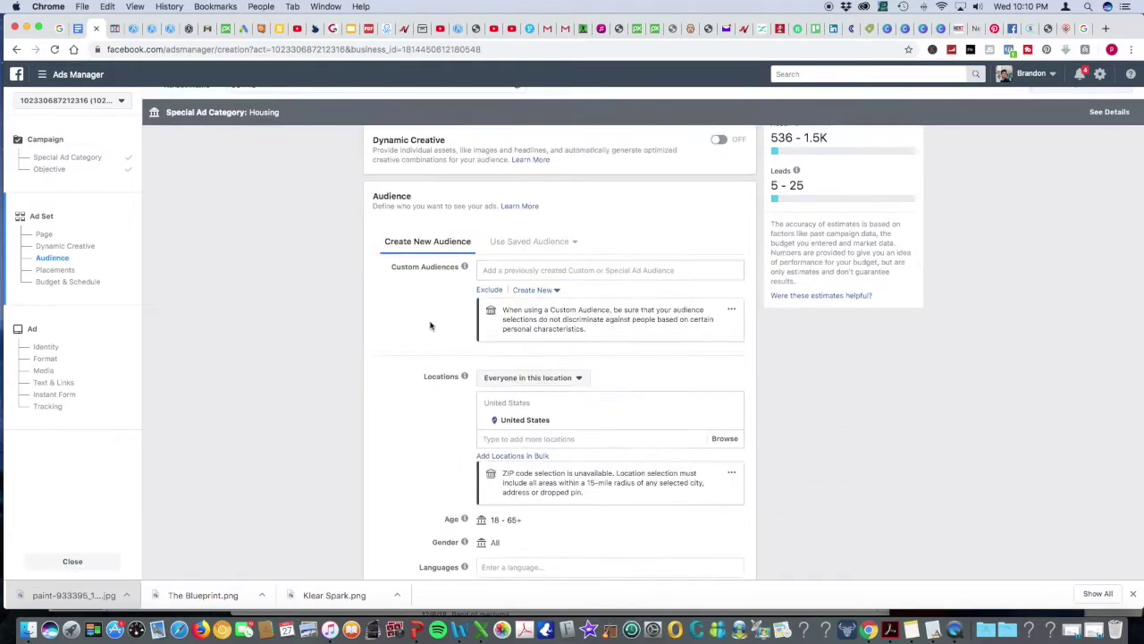
pyautogui.scroll(5, 429, 326)
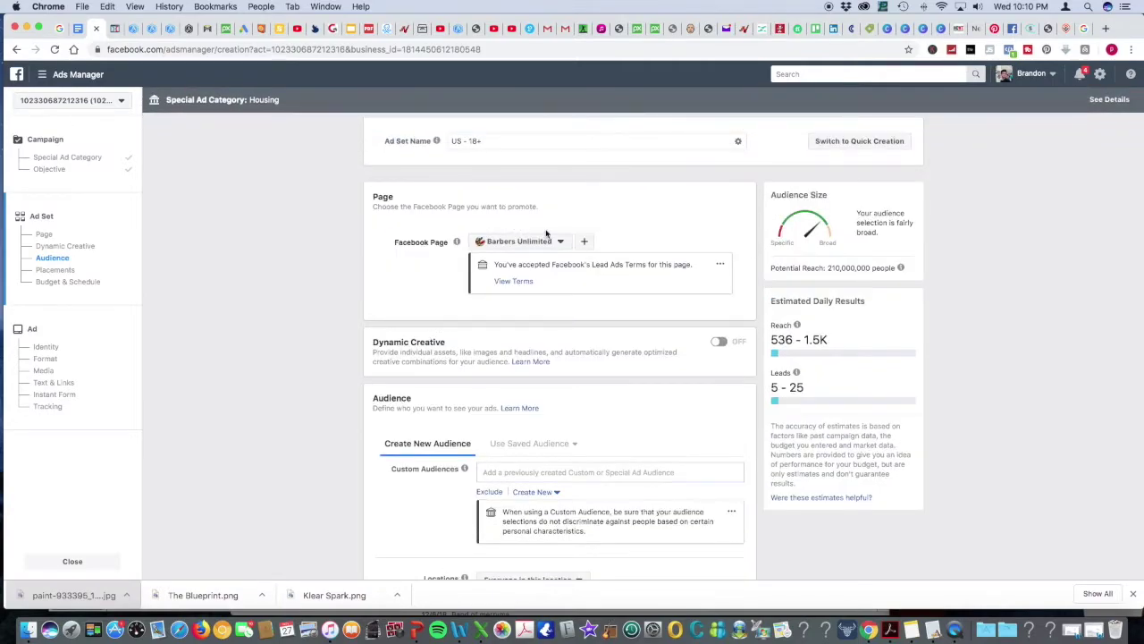
pyautogui.click(545, 240)
pyautogui.click(403, 298)
pyautogui.scroll(-5, 407, 301)
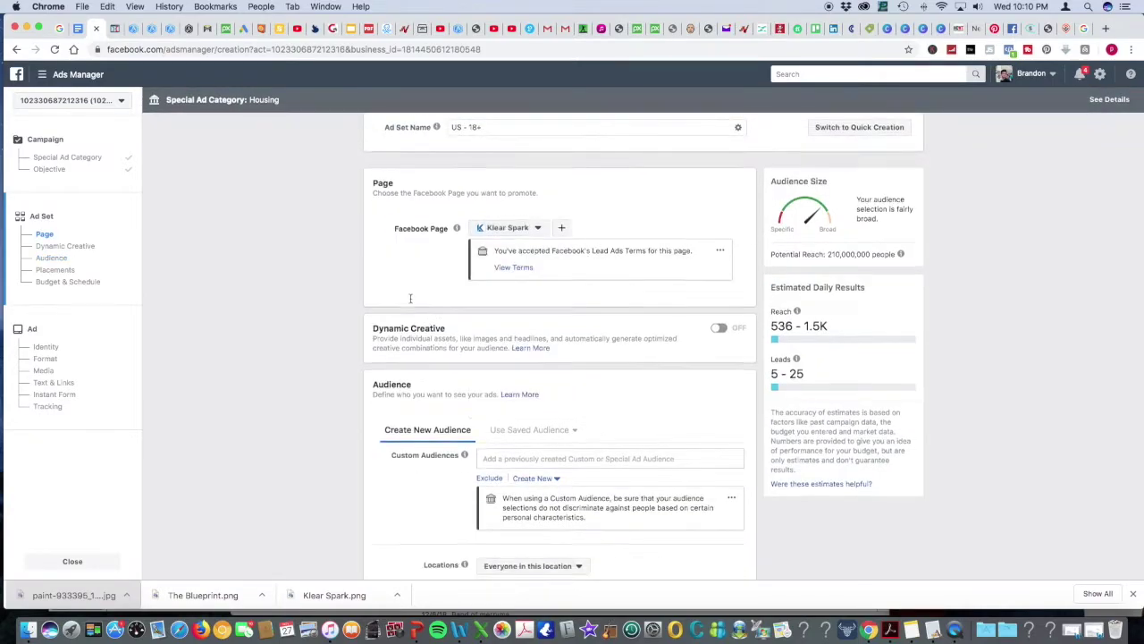
# - Target people who live in the location and set the audience location to Dallas, Texas, United States
pyautogui.scroll(1, 411, 300)
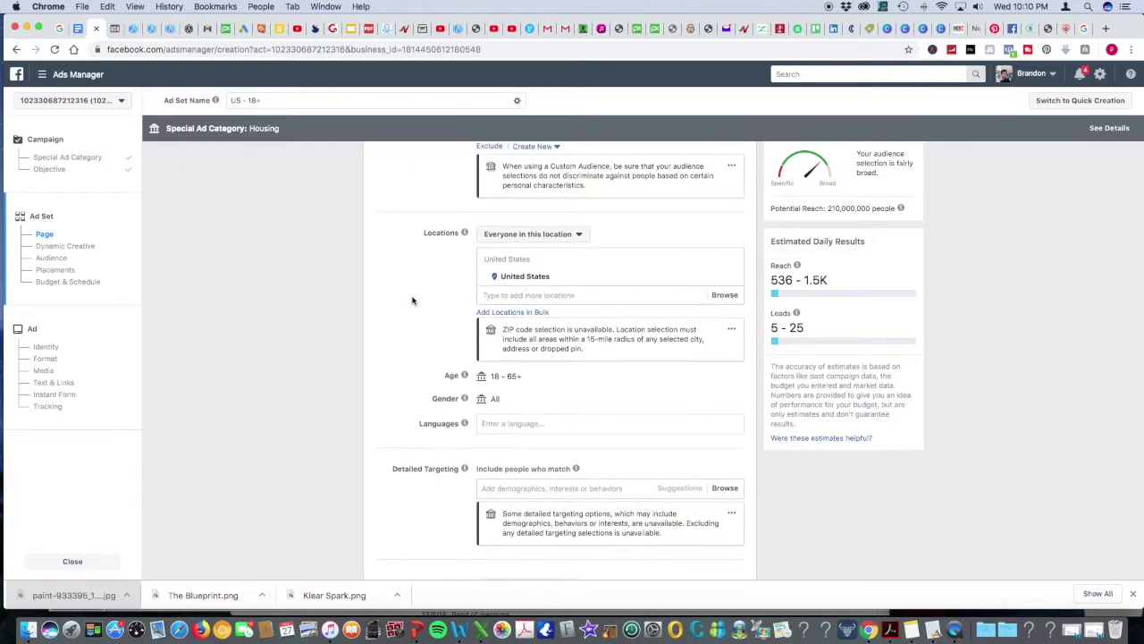
pyautogui.click(554, 233)
pyautogui.click(555, 267)
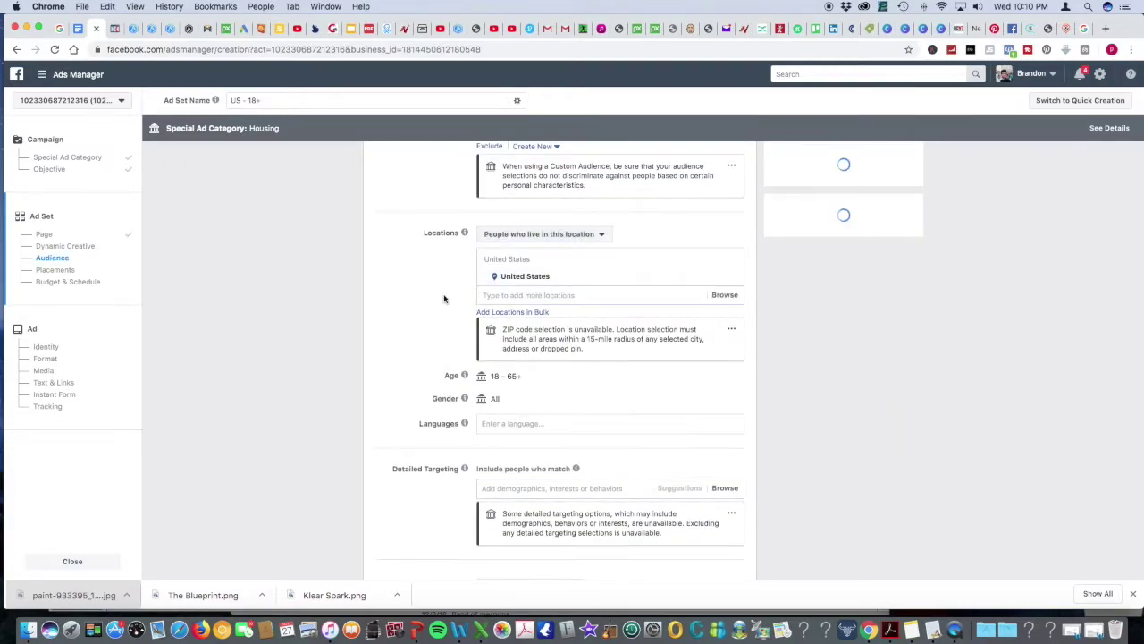
pyautogui.scroll(-1, 546, 260)
pyautogui.click(543, 243)
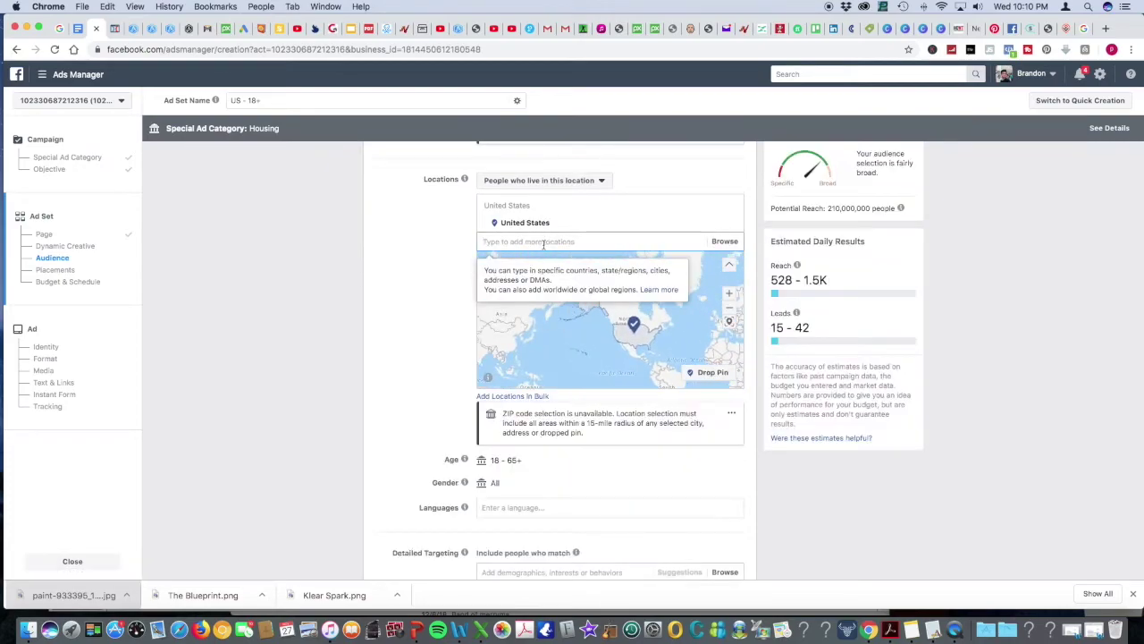
pyautogui.write('dll')
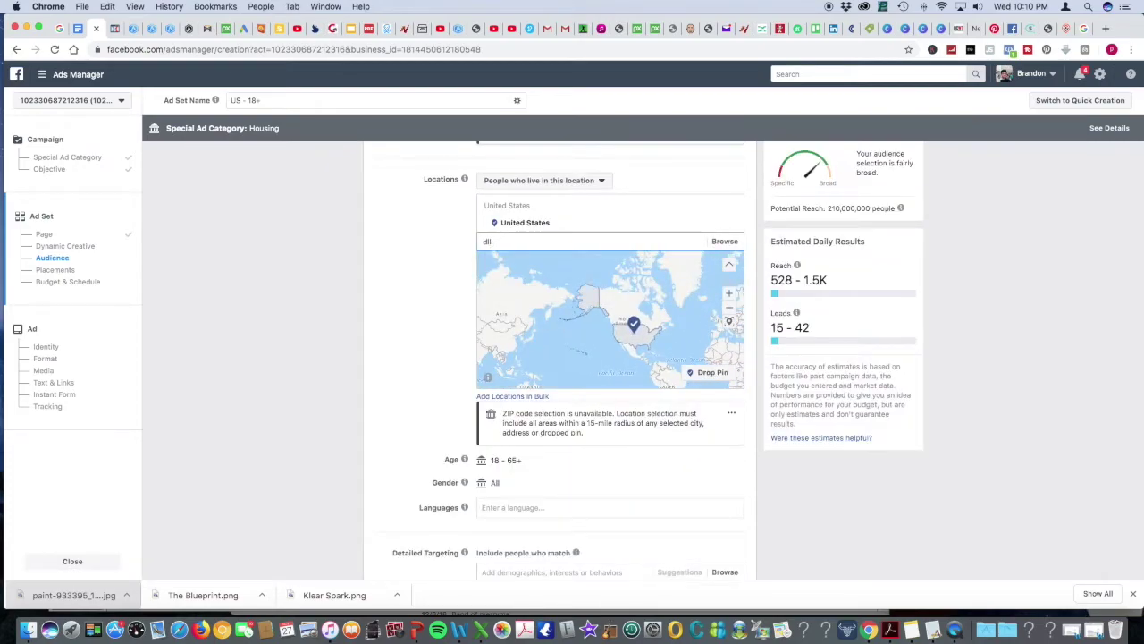
pyautogui.write('asllas')
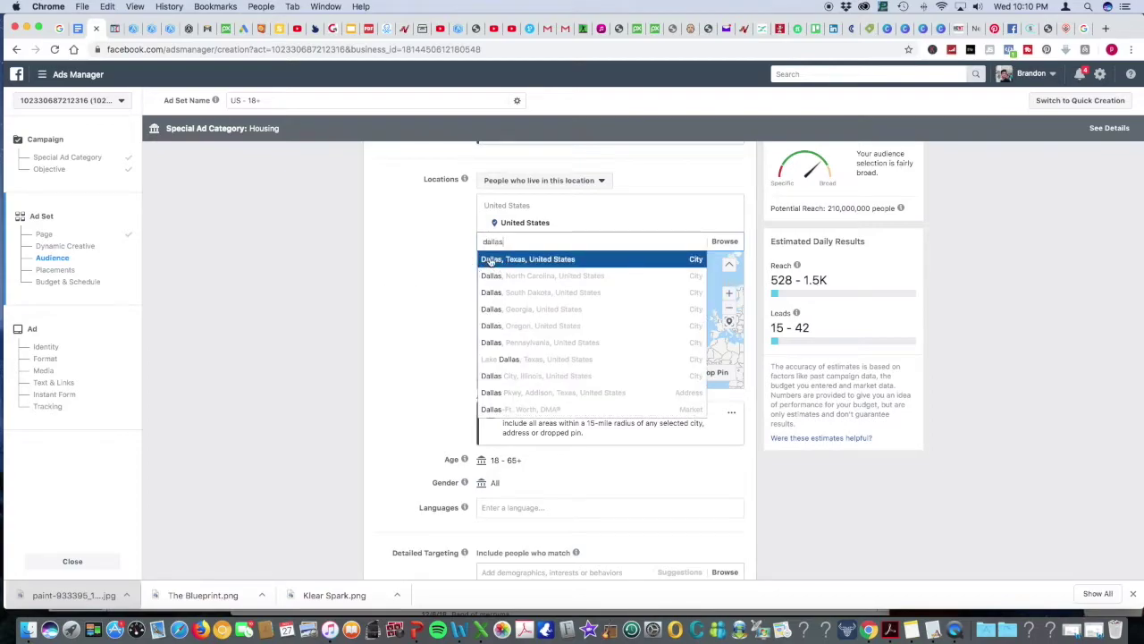
pyautogui.click(491, 262)
# - Check the audience's age and gender settings and set its language to English (All)
pyautogui.scroll(-3, 396, 286)
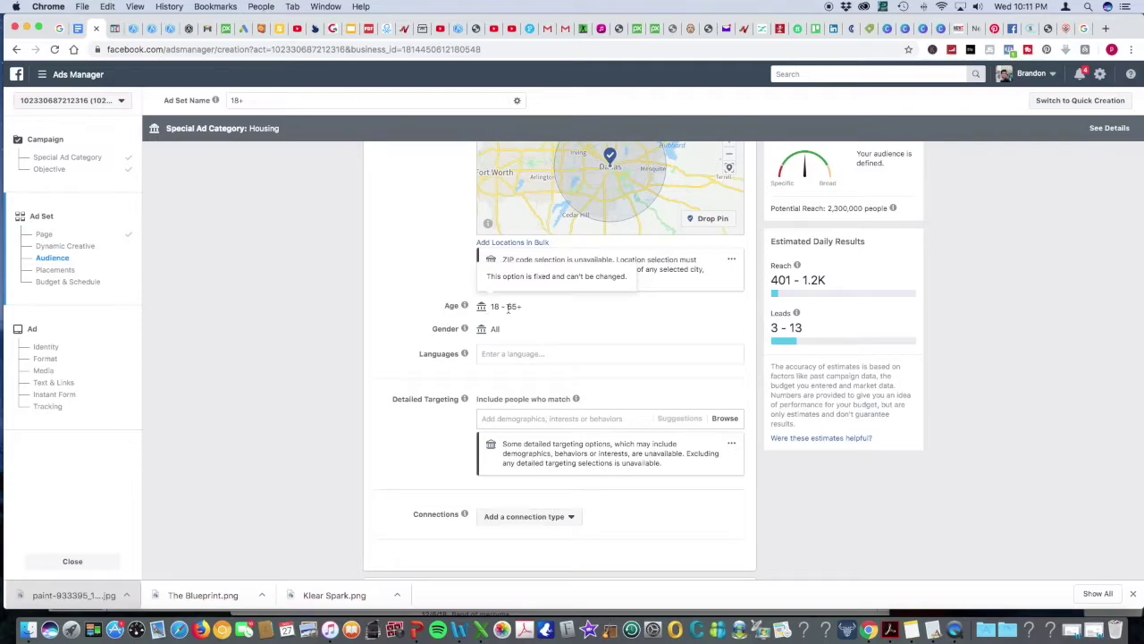
pyautogui.moveTo(522, 306); pyautogui.dragTo(490, 307)
pyautogui.click(502, 332)
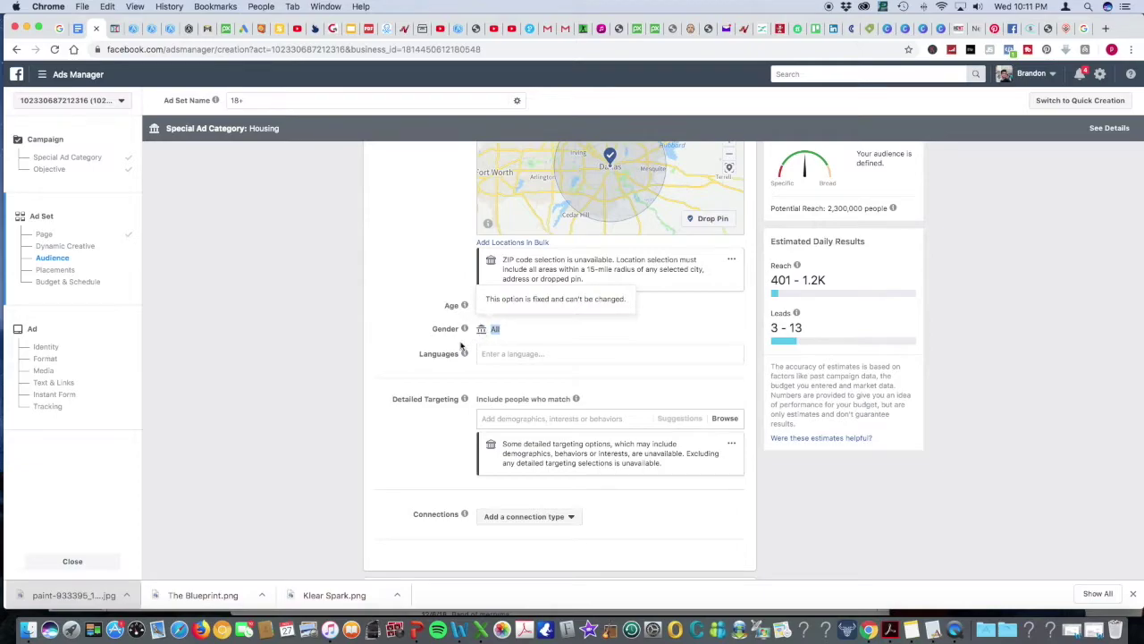
pyautogui.scroll(-1, 452, 345)
pyautogui.click(507, 314)
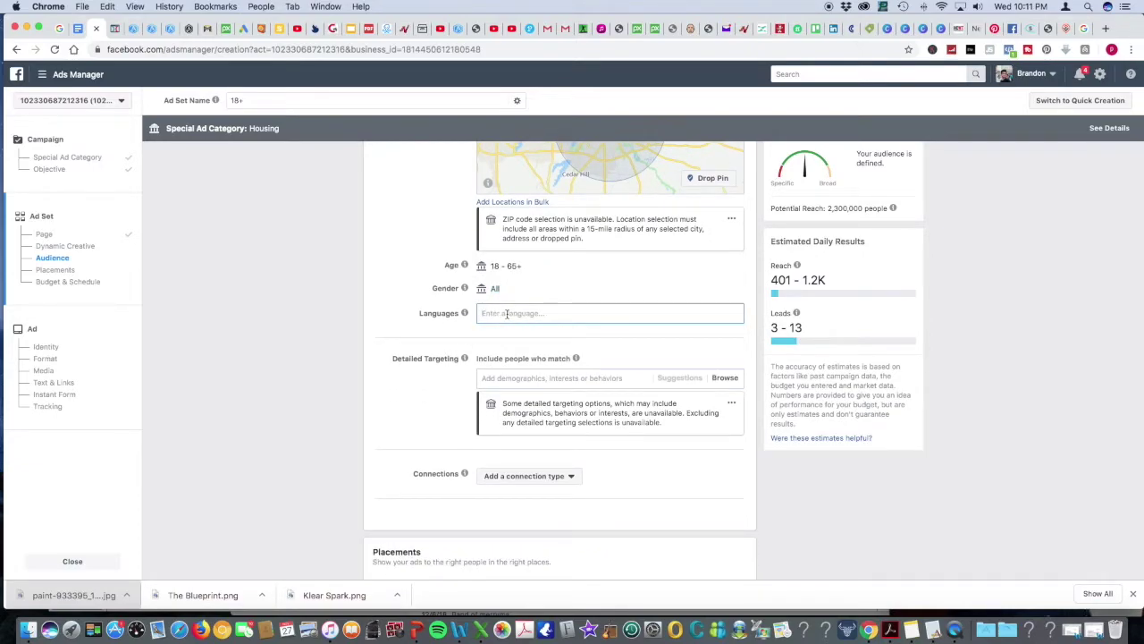
pyautogui.write('eng')
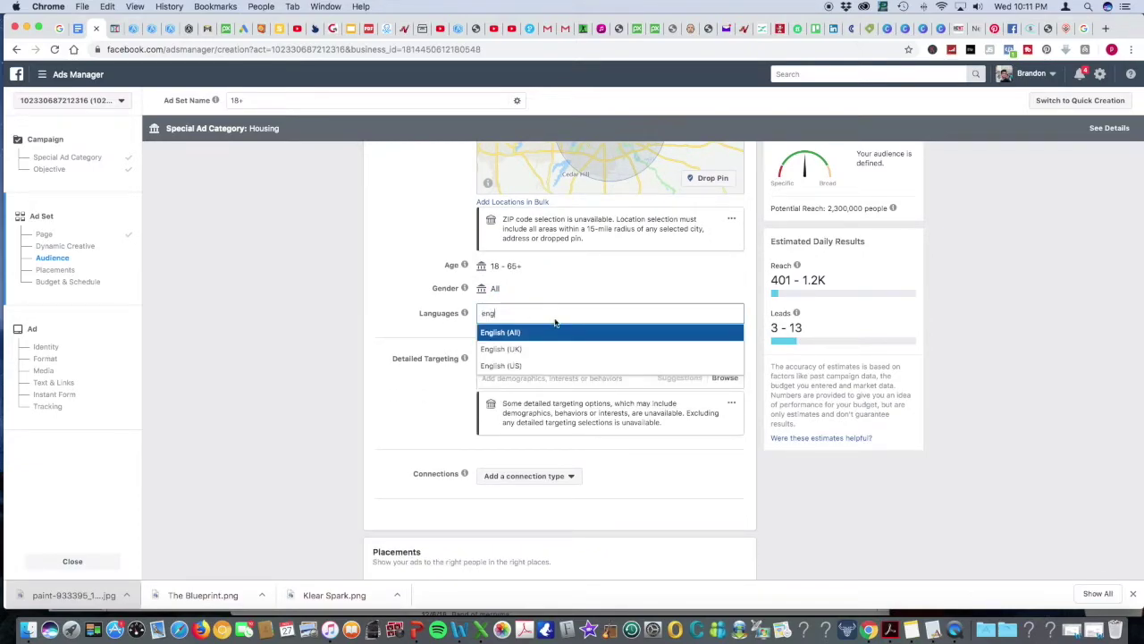
pyautogui.click(543, 332)
# - Add the interests Home and Landscaping to the audience's detailed targeting
pyautogui.scroll(-1, 402, 357)
pyautogui.scroll(-1, 402, 357)
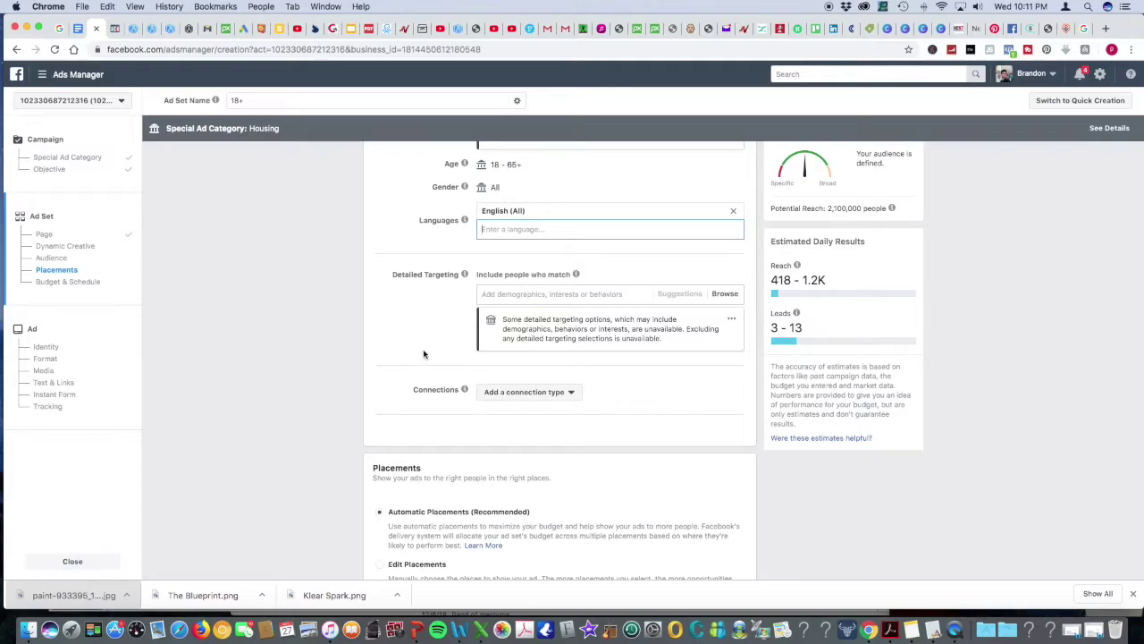
pyautogui.scroll(-1, 440, 327)
pyautogui.click(515, 257)
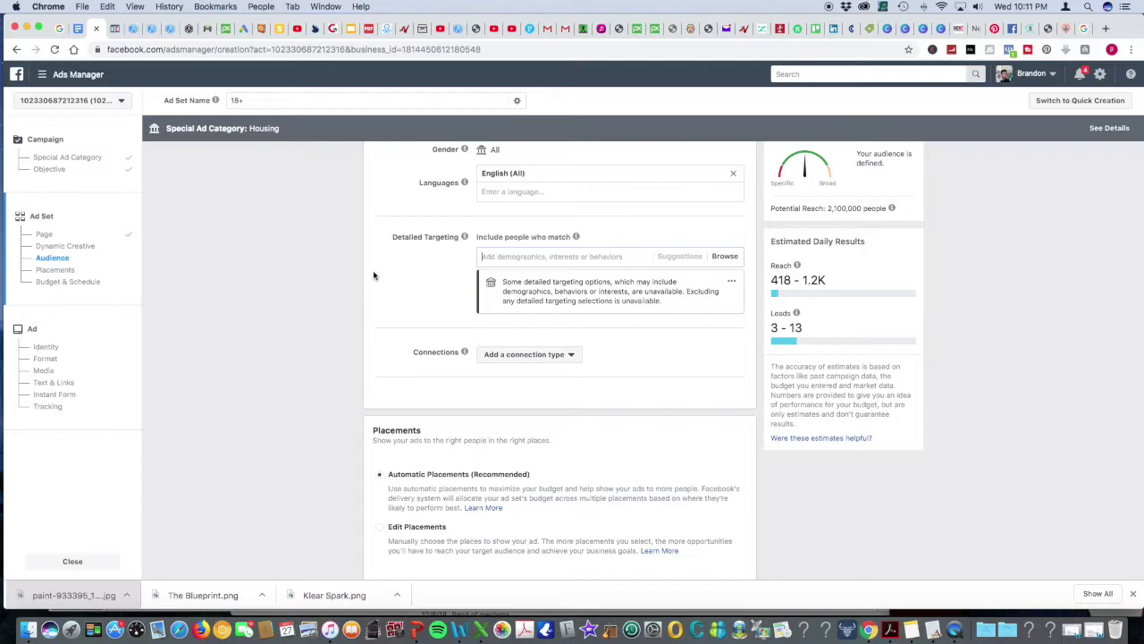
pyautogui.write('home')
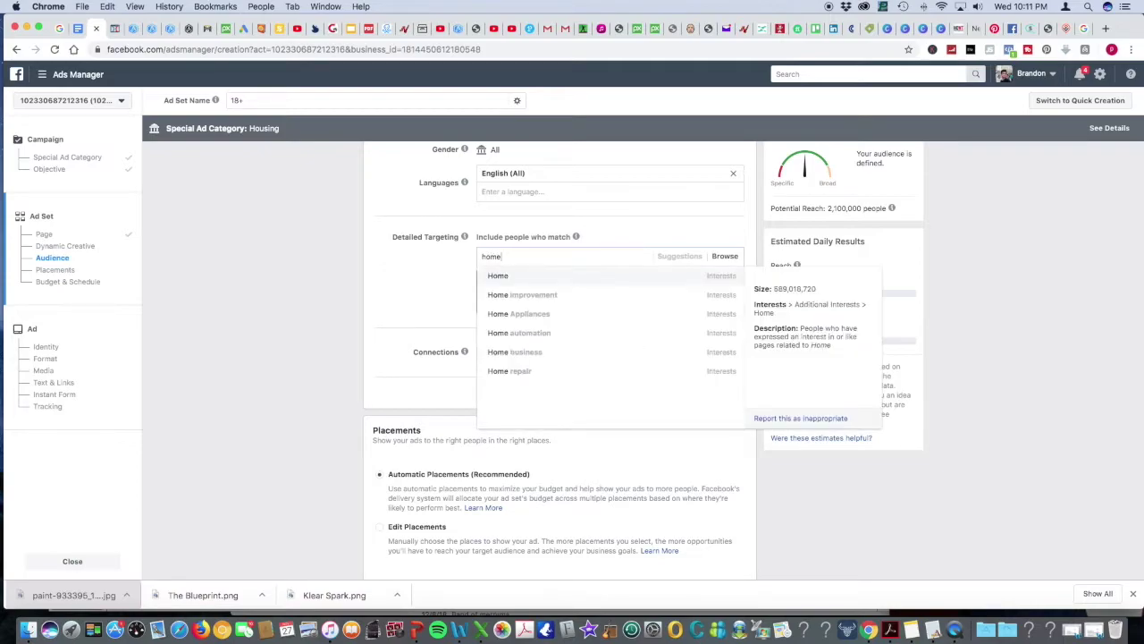
pyautogui.click(499, 277)
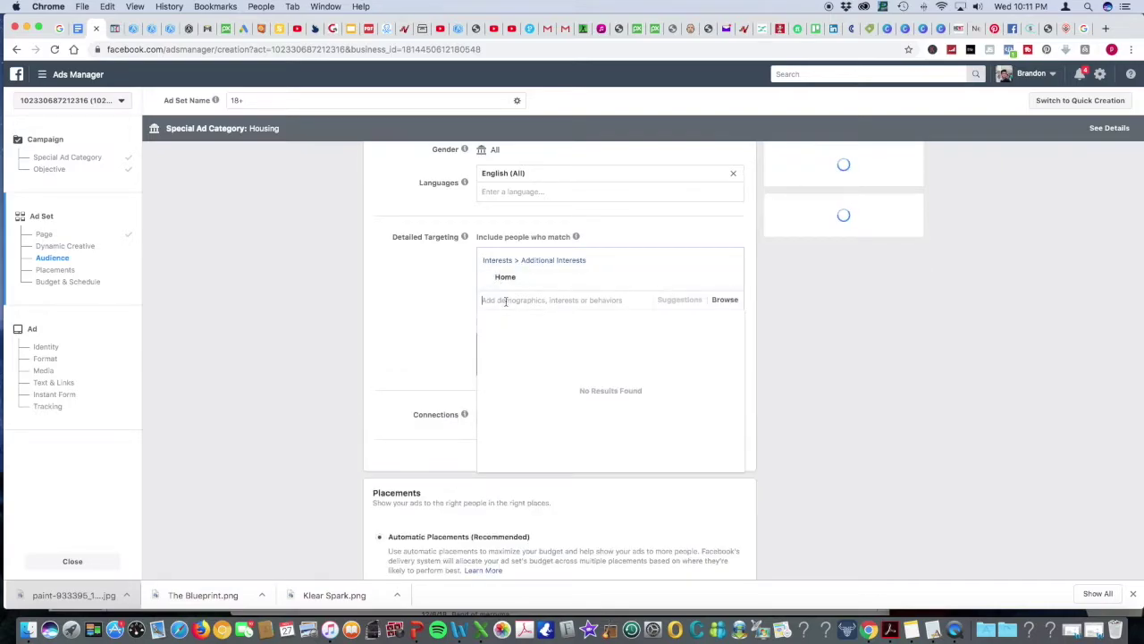
pyautogui.write('c')
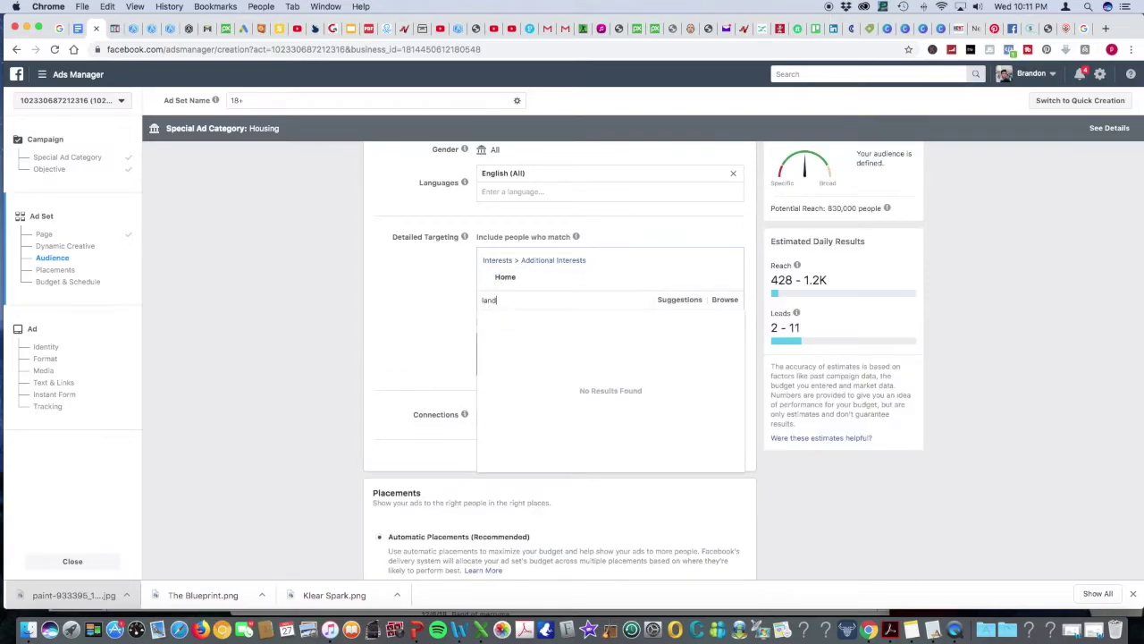
pyautogui.write('andscaping')
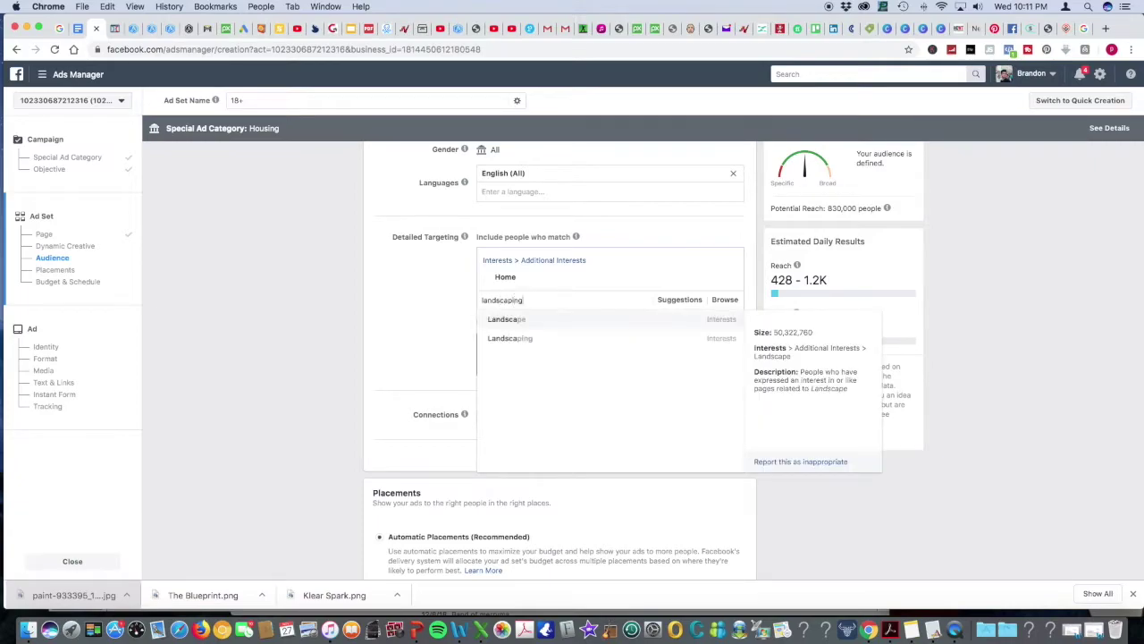
pyautogui.click(515, 319)
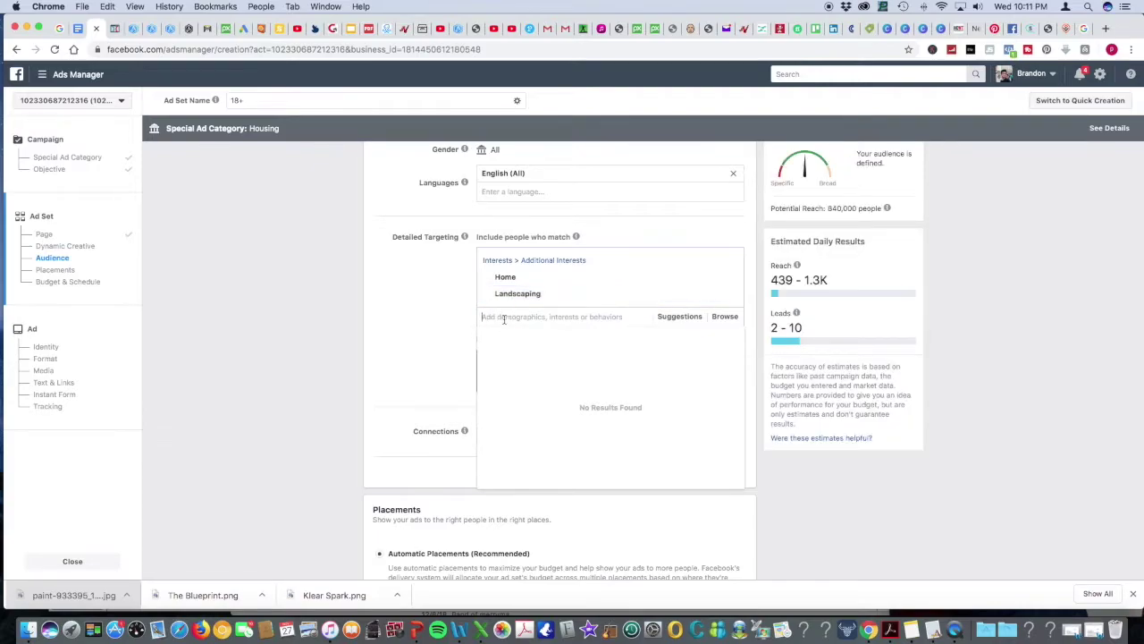
pyautogui.click(504, 319)
pyautogui.write('lawn')
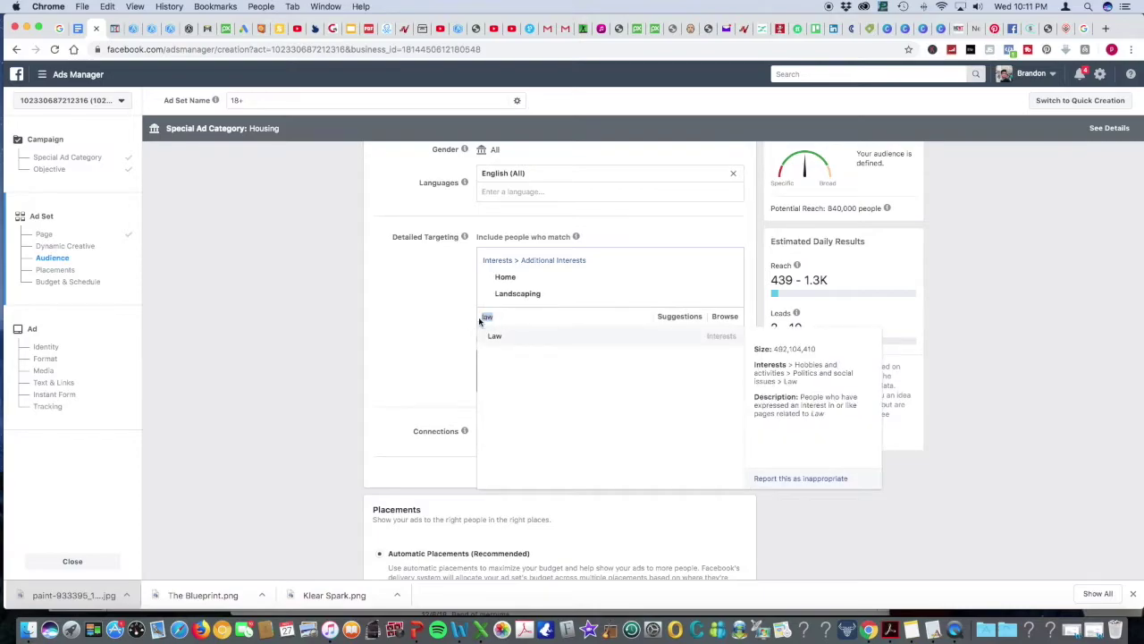
pyautogui.press('BackSpace')
pyautogui.press('BackSpace')
pyautogui.press('BackSpace')
# - Add the First-time buyer interest to the detailed targeting from the suggested interests
pyautogui.click(679, 316)
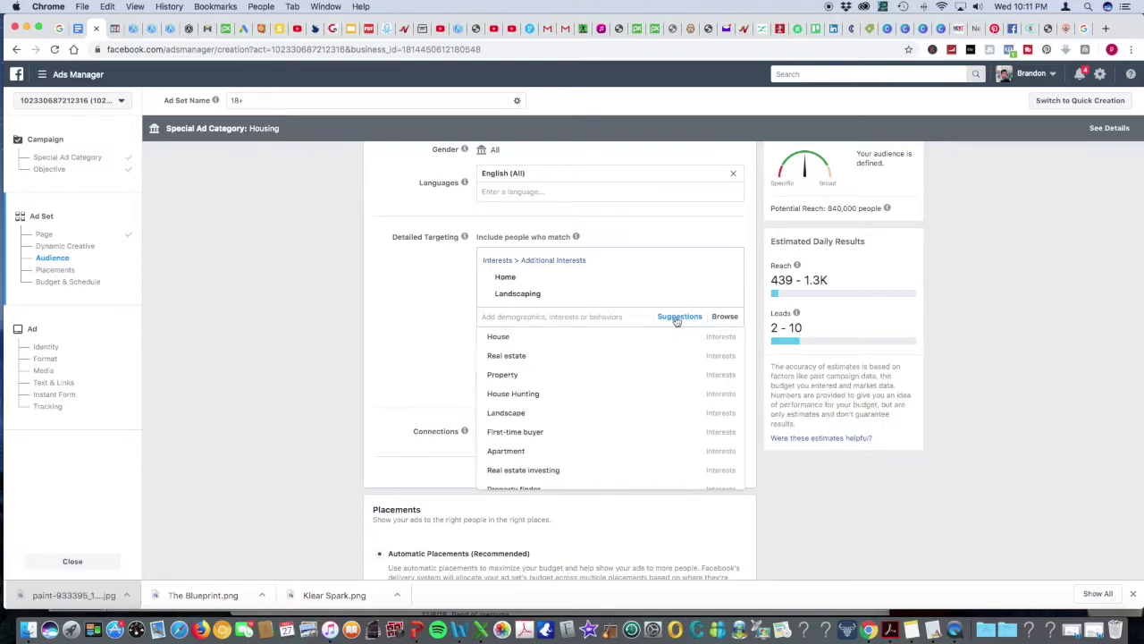
pyautogui.moveTo(584, 373)
pyautogui.scroll(-2, 583, 372)
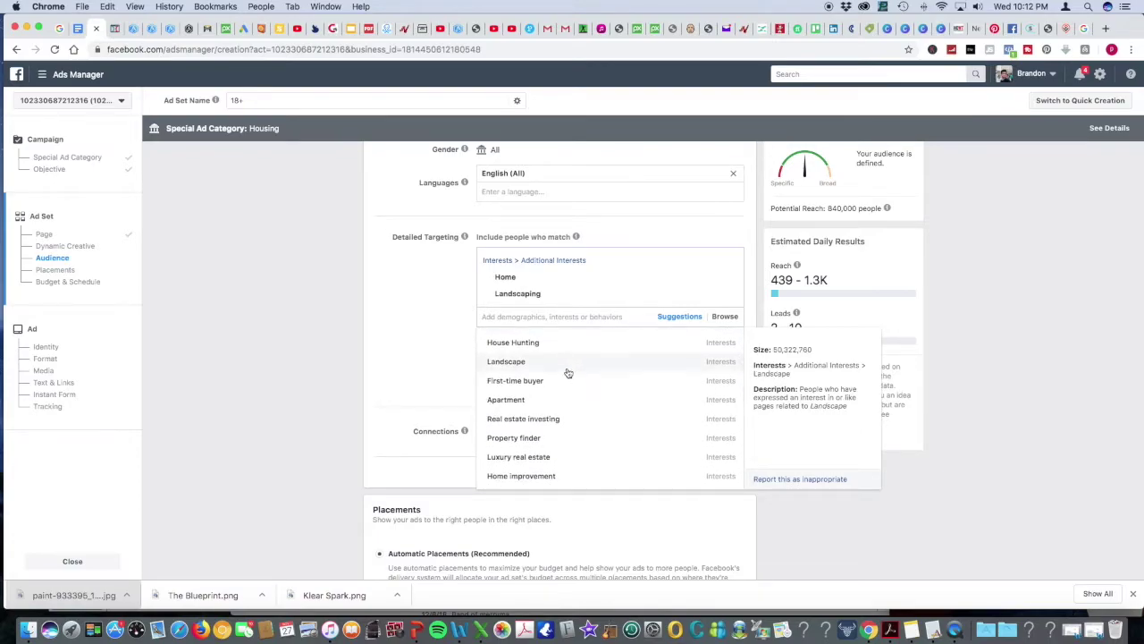
pyautogui.click(560, 381)
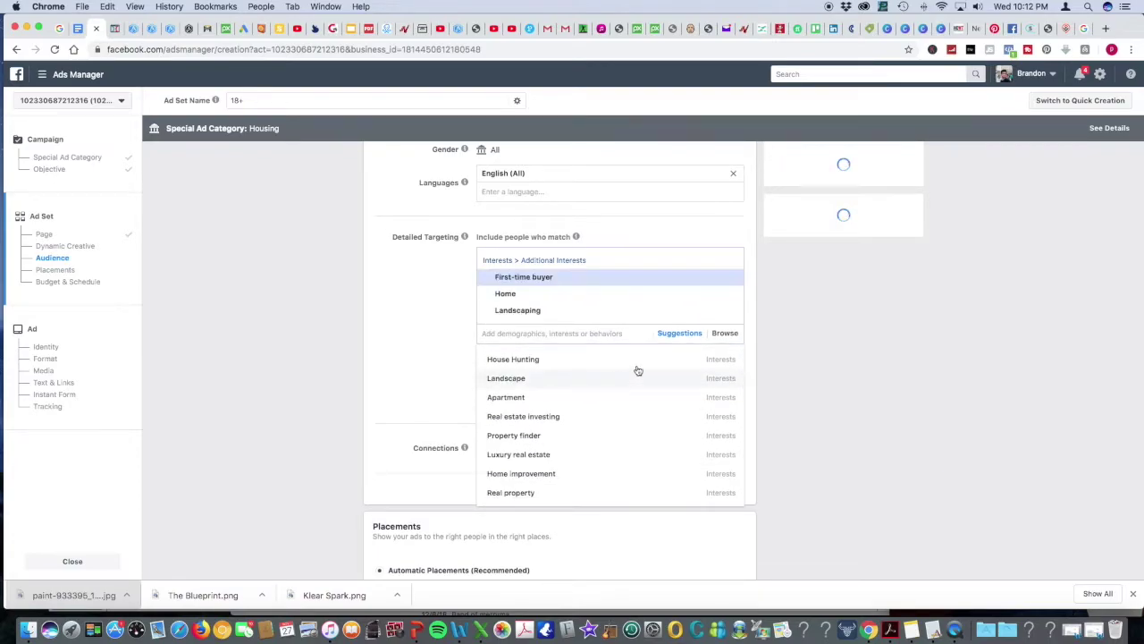
# - Browse the suggested interests and add Starter home to the audience's detailed targeting
pyautogui.scroll(-3, 576, 383)
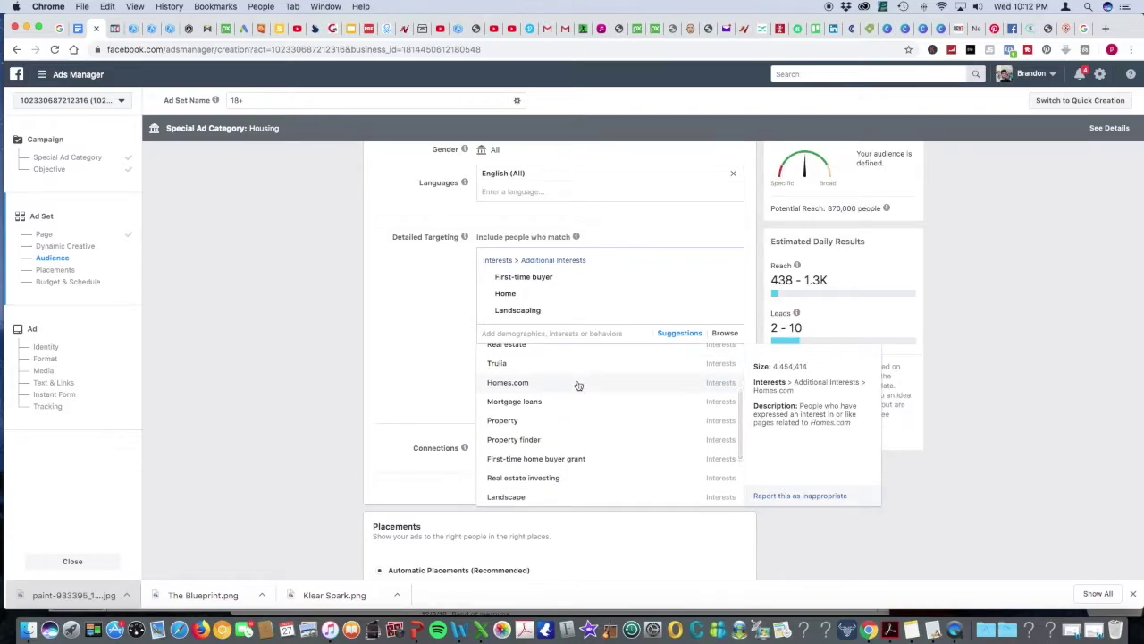
pyautogui.scroll(-5, 579, 385)
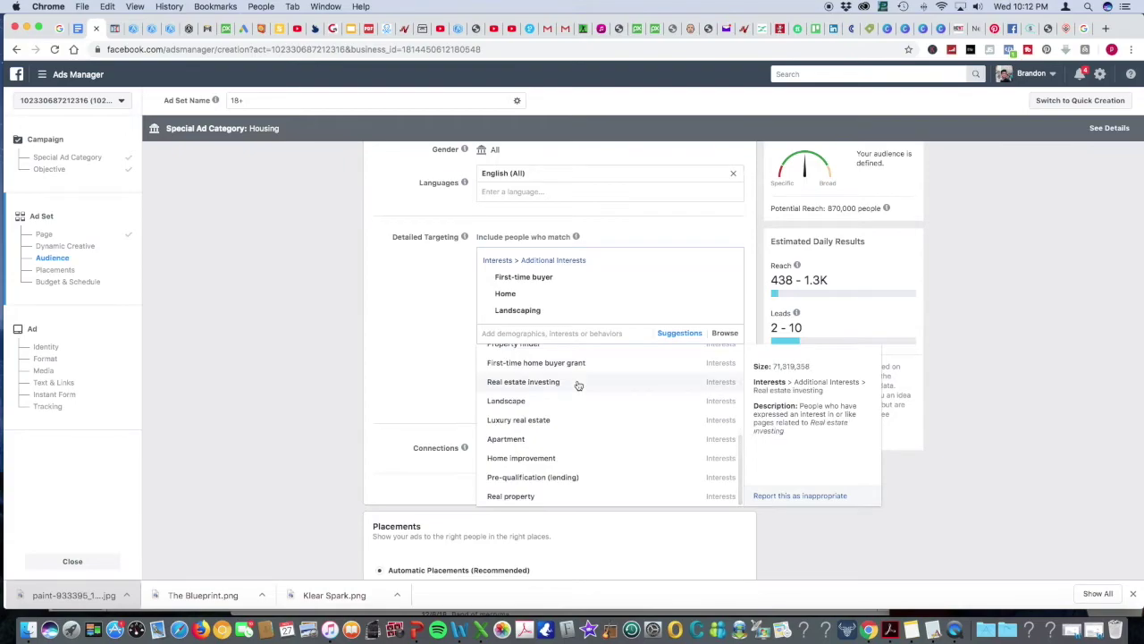
pyautogui.scroll(-1, 578, 384)
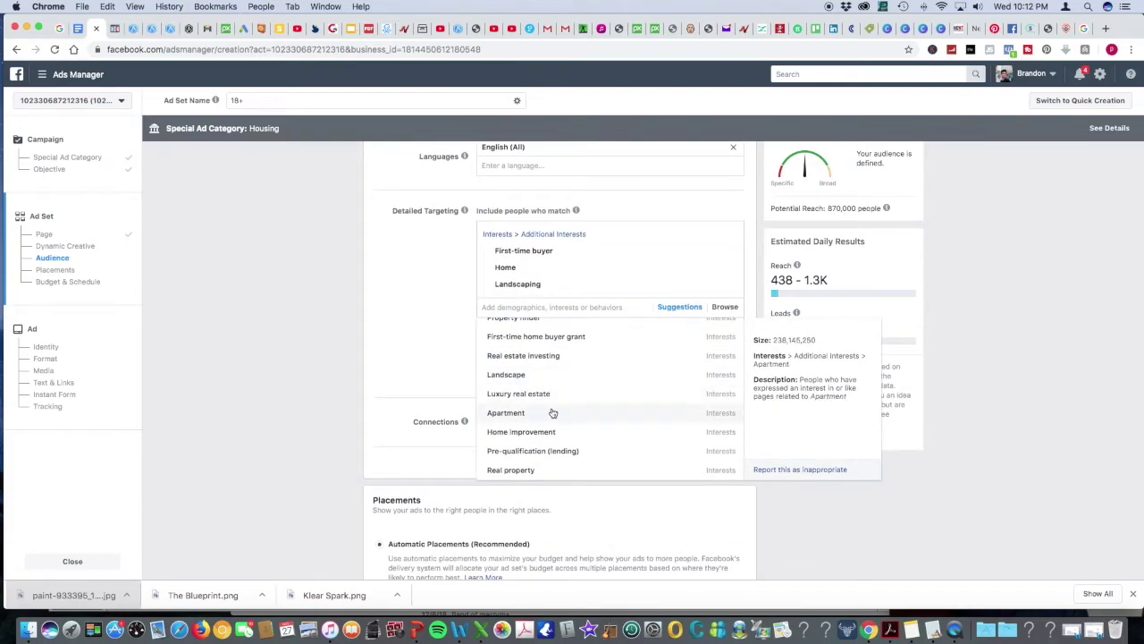
pyautogui.scroll(2, 556, 411)
pyautogui.scroll(8, 556, 412)
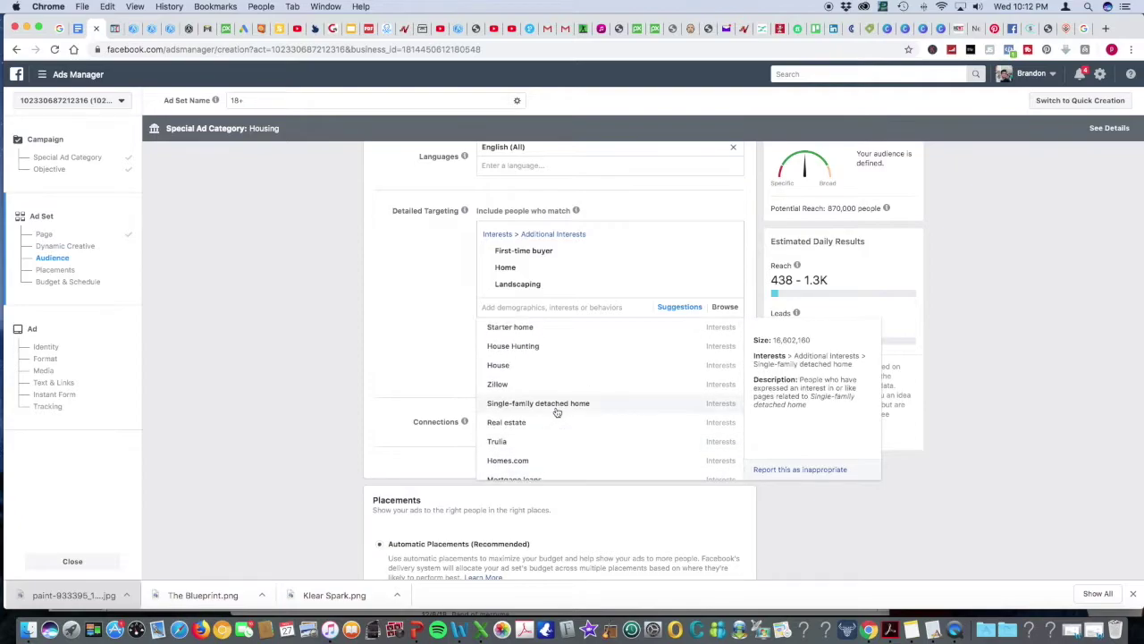
pyautogui.scroll(1, 556, 411)
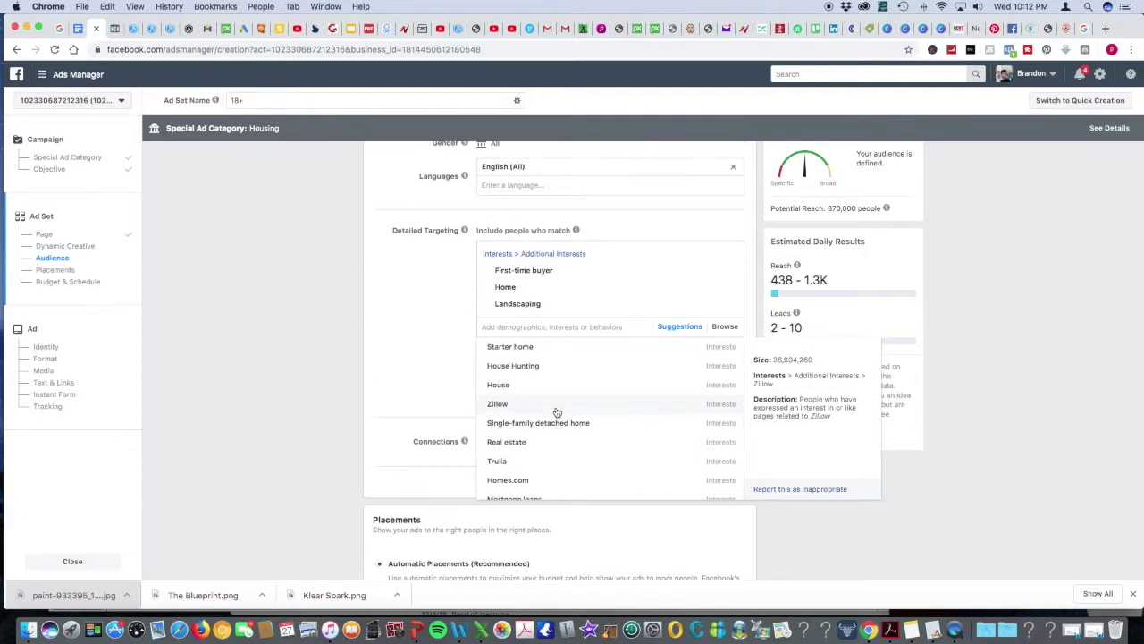
pyautogui.click(517, 352)
pyautogui.click(420, 346)
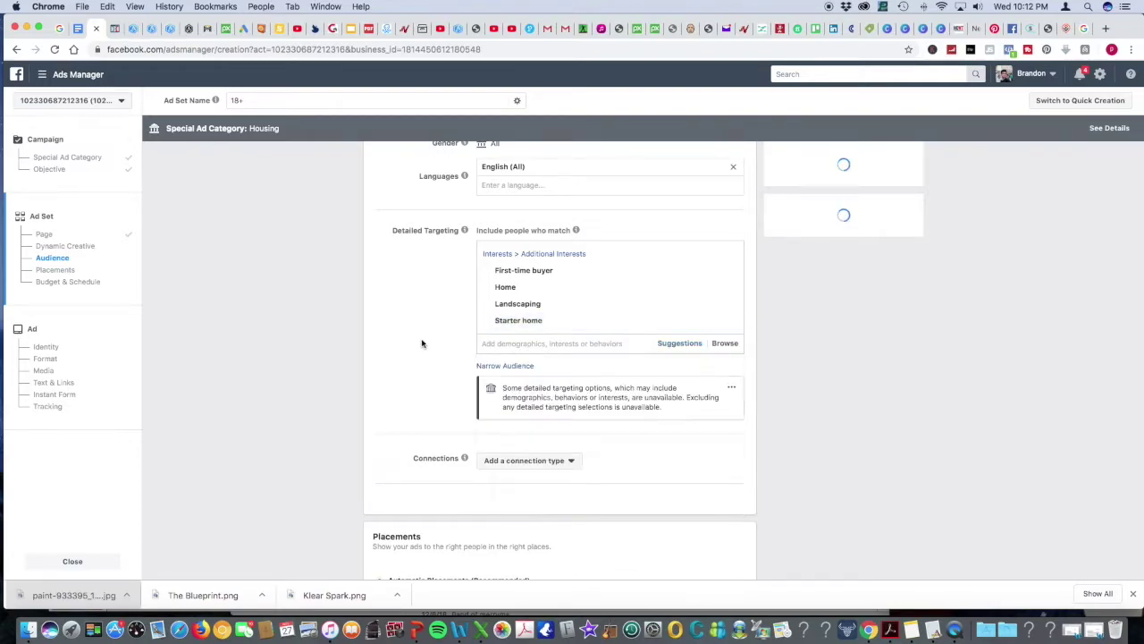
# - Keep Automatic Placements, set the ad set's daily budget to $10.00 and continue to the ad setup
pyautogui.scroll(-3, 419, 348)
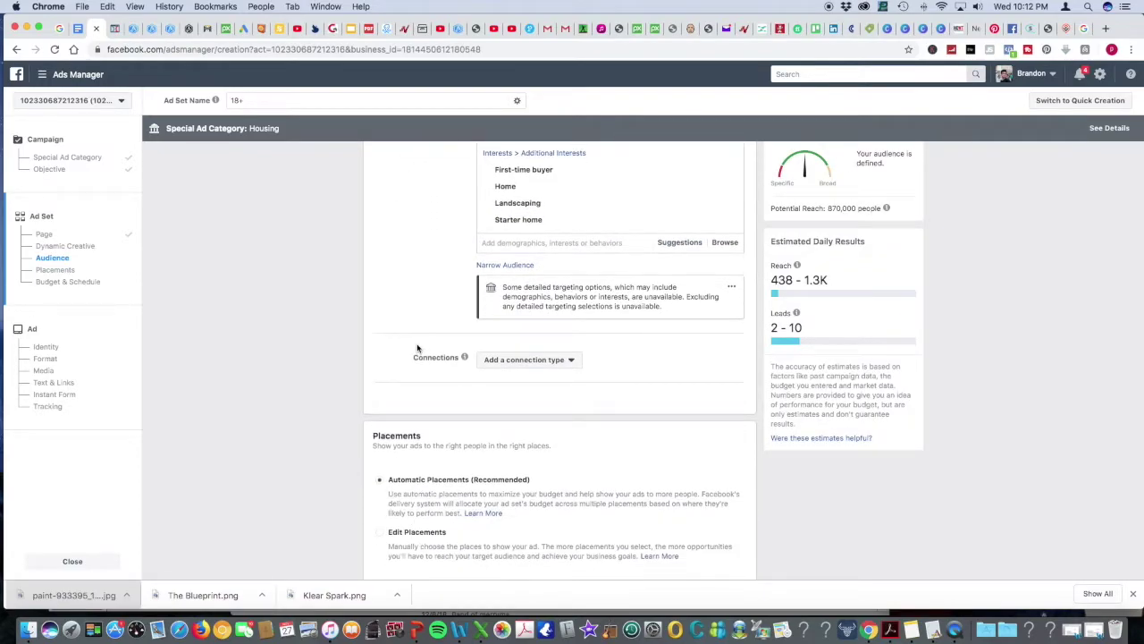
pyautogui.scroll(3, 418, 347)
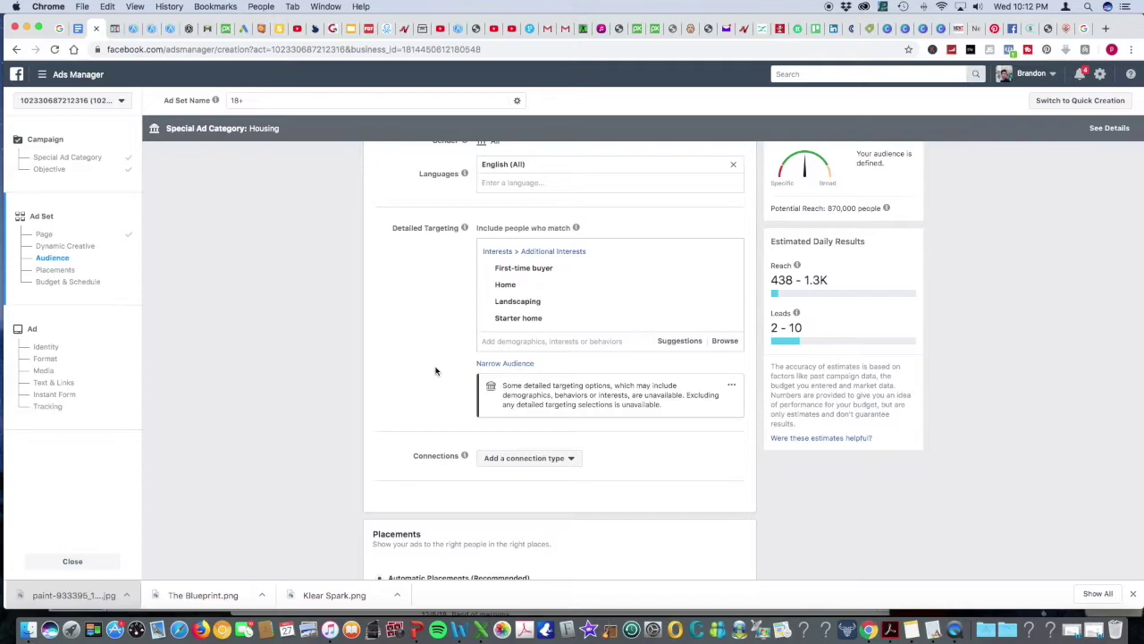
pyautogui.scroll(-7, 436, 371)
pyautogui.scroll(-1, 436, 371)
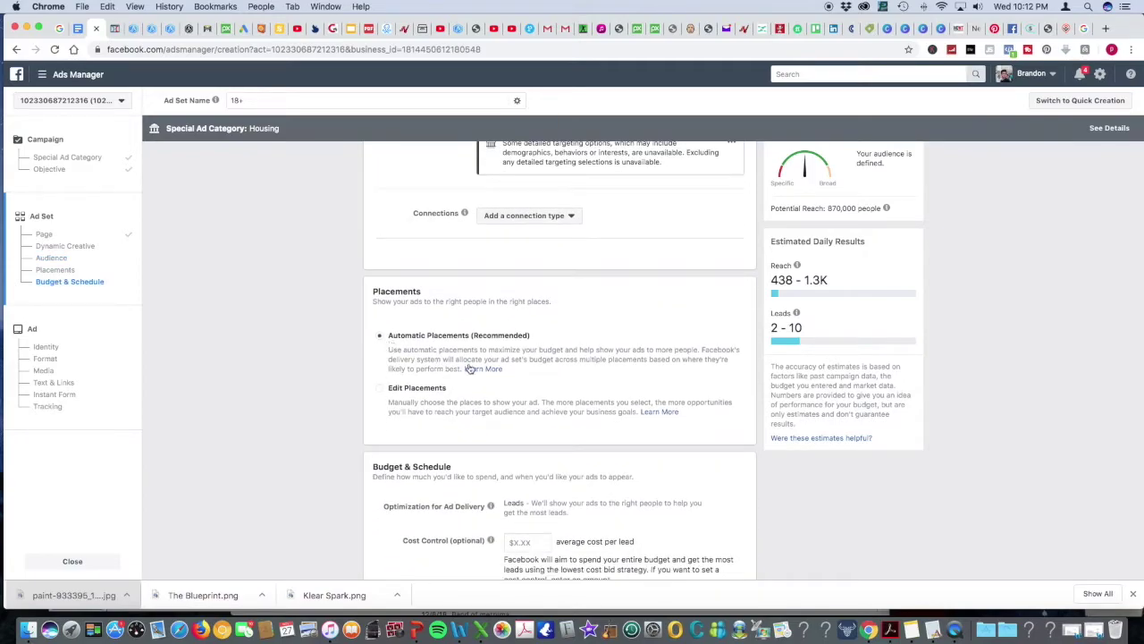
pyautogui.scroll(-2, 549, 373)
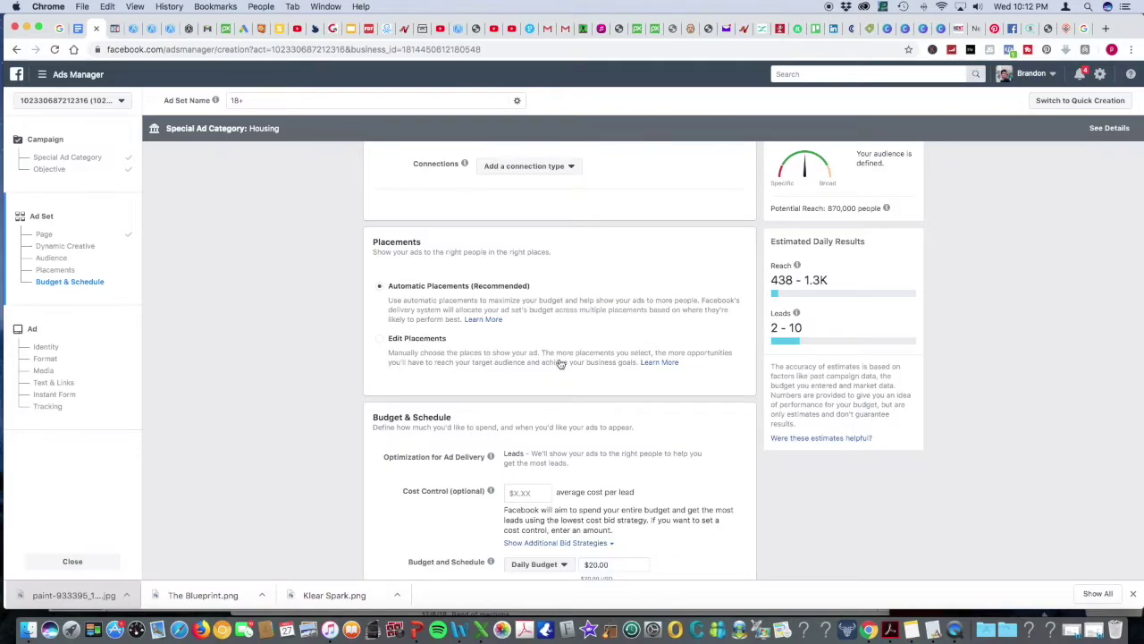
pyautogui.scroll(-5, 562, 362)
pyautogui.click(590, 303)
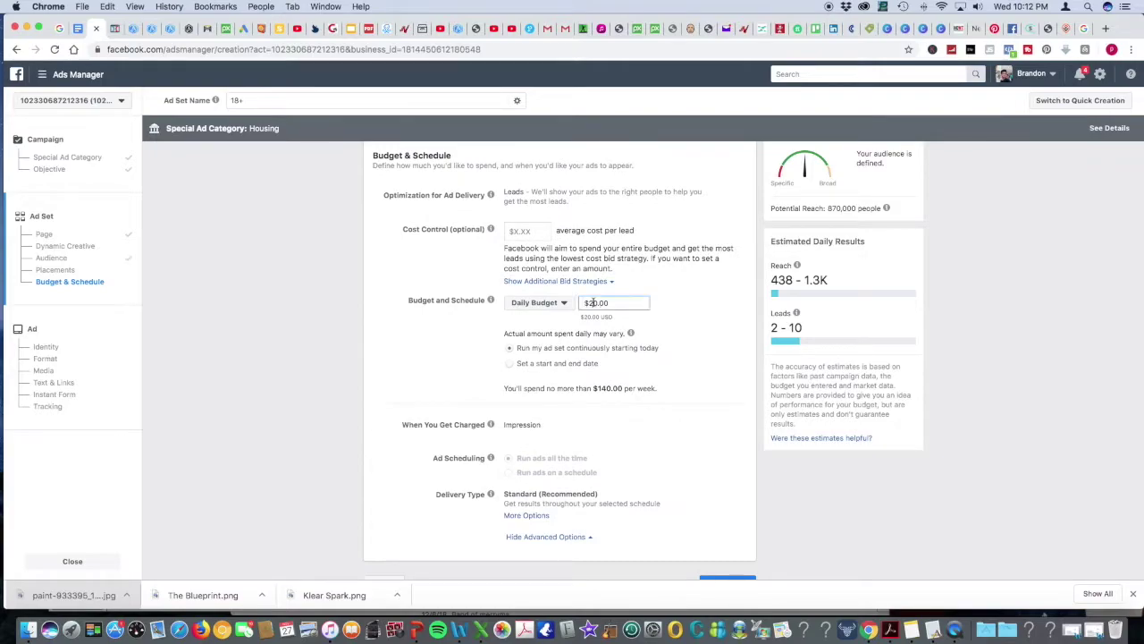
pyautogui.press('BackSpace')
pyautogui.write('1')
pyautogui.click(671, 353)
pyautogui.scroll(-1, 671, 353)
pyautogui.click(729, 560)
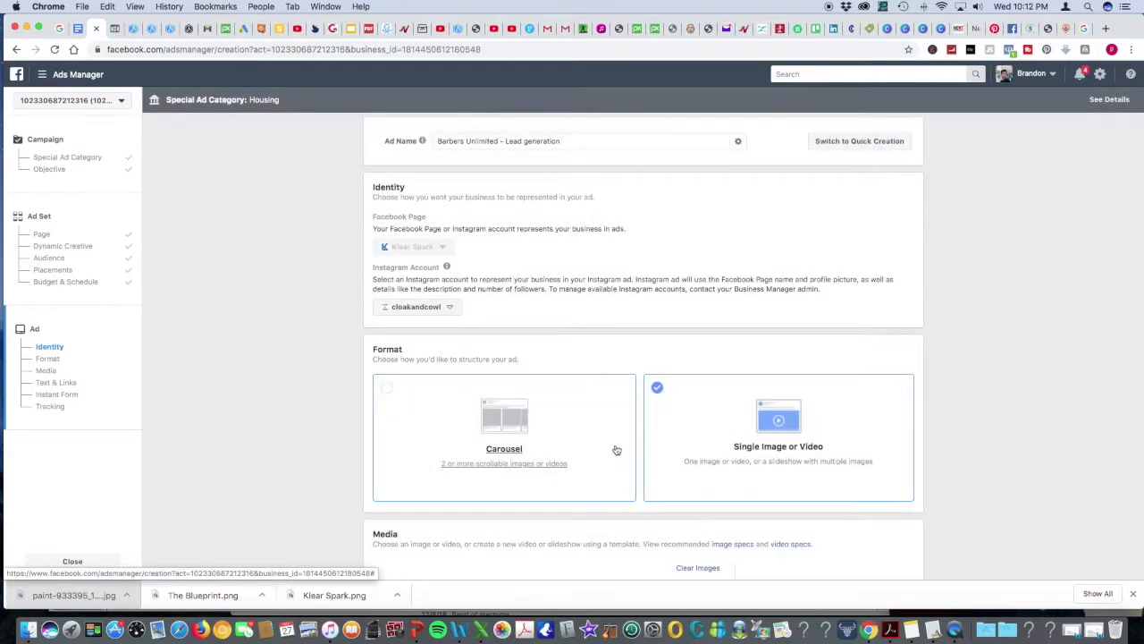
# - Start changing the image of the single image ad and set the image source to Stock Photos
pyautogui.scroll(-2, 599, 434)
pyautogui.scroll(-3, 604, 433)
pyautogui.scroll(2, 604, 433)
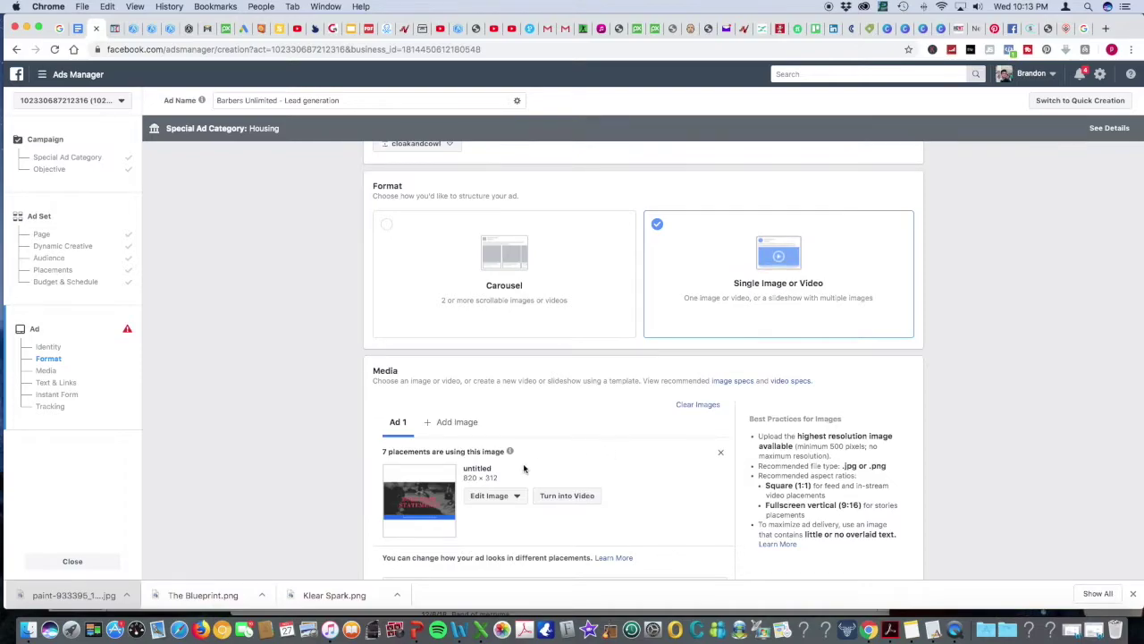
pyautogui.scroll(-2, 527, 469)
pyautogui.click(503, 430)
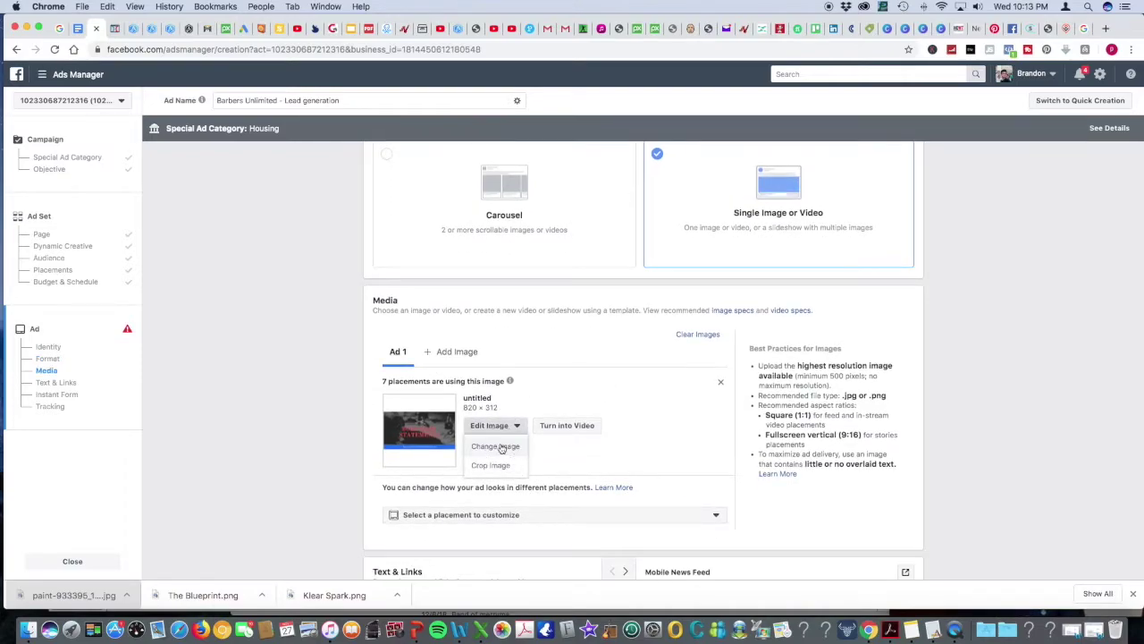
pyautogui.click(496, 446)
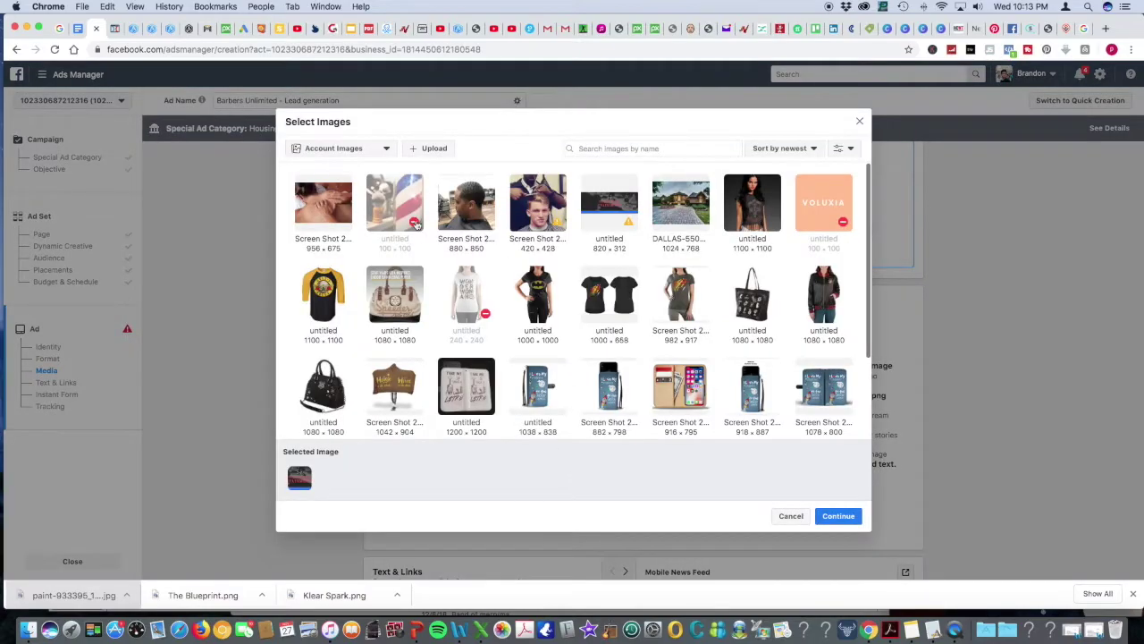
pyautogui.click(337, 148)
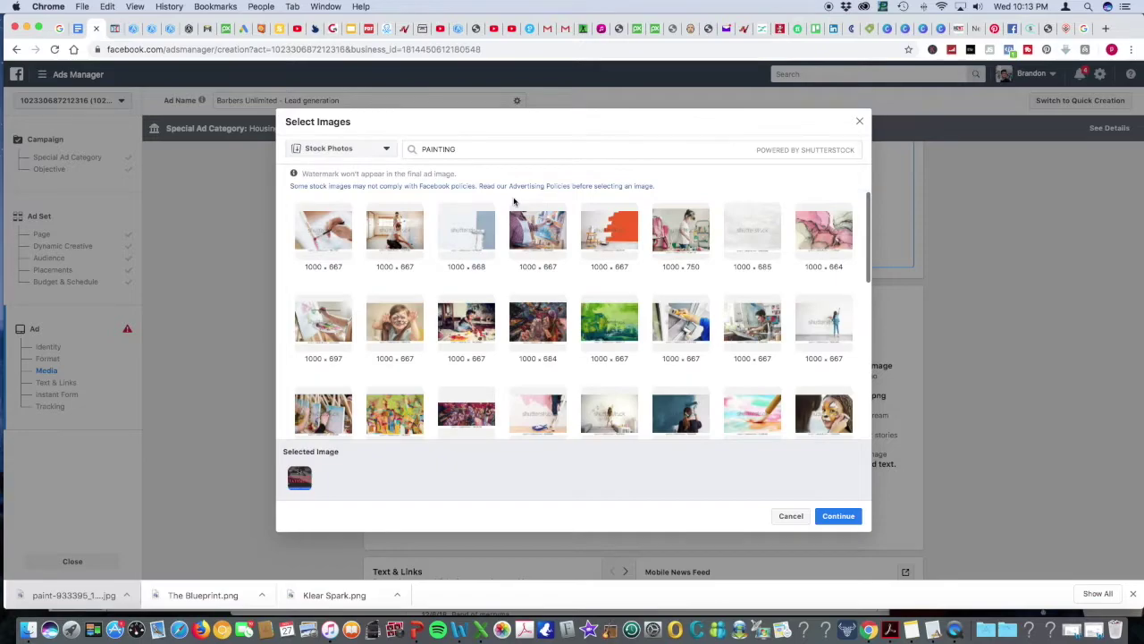
# - Replace the search term PAINTING and search the stock photos for landscaping
pyautogui.click(424, 149)
pyautogui.doubleClick(427, 149)
pyautogui.write('landscap')
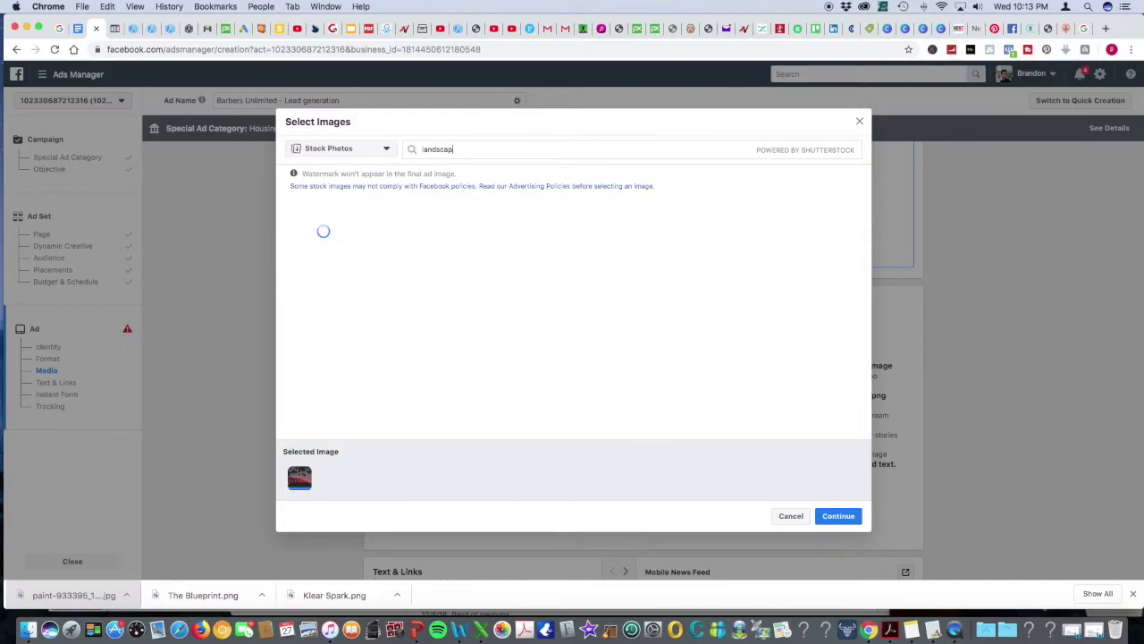
pyautogui.write('ing')
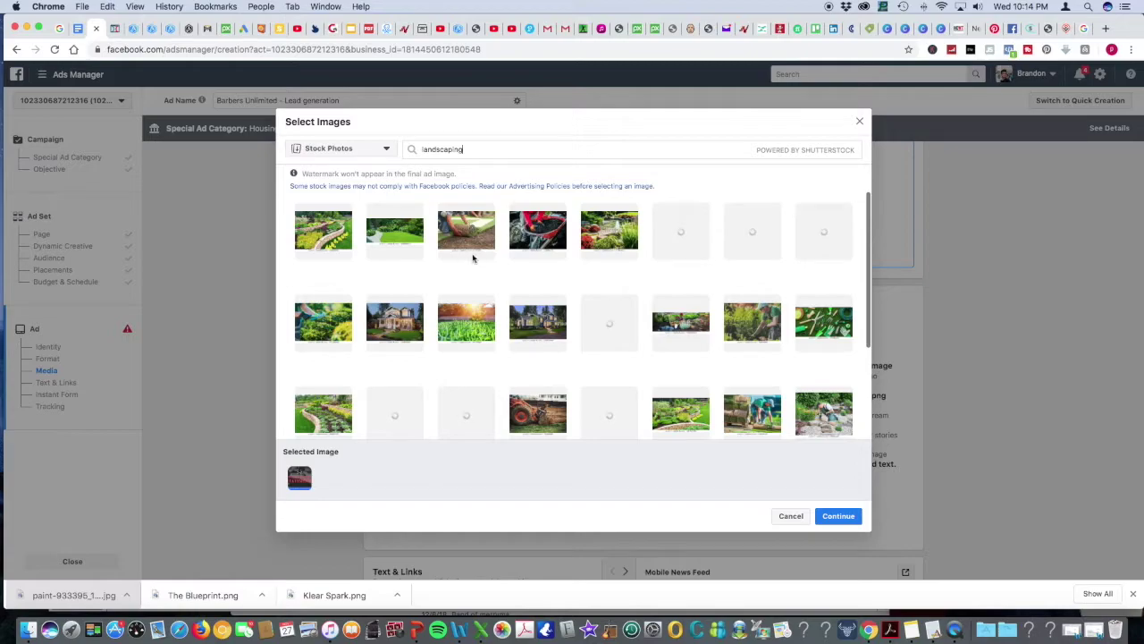
# - Use the stock photo of hands unrolling a strip of turf on bare soil as the ad's image
pyautogui.click(477, 258)
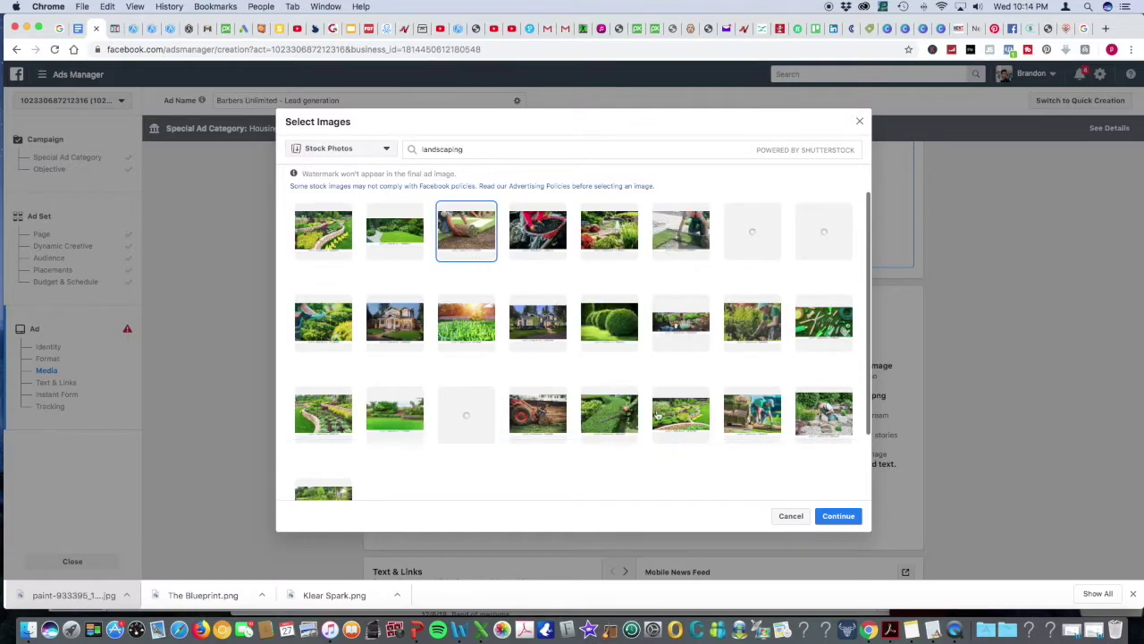
pyautogui.click(838, 520)
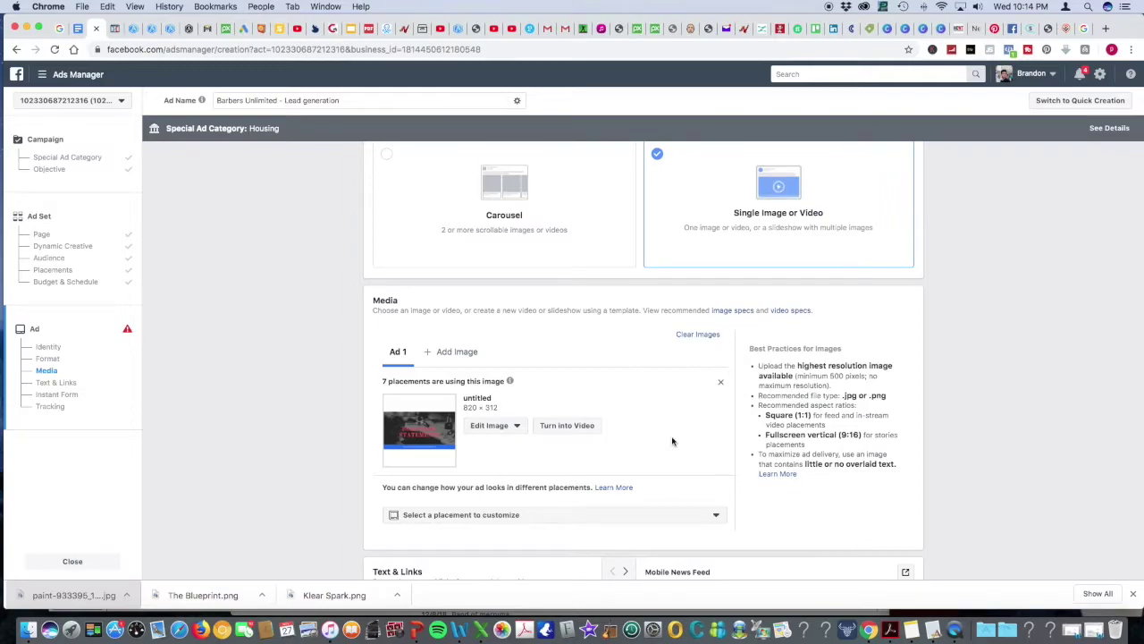
pyautogui.scroll(-5, 672, 440)
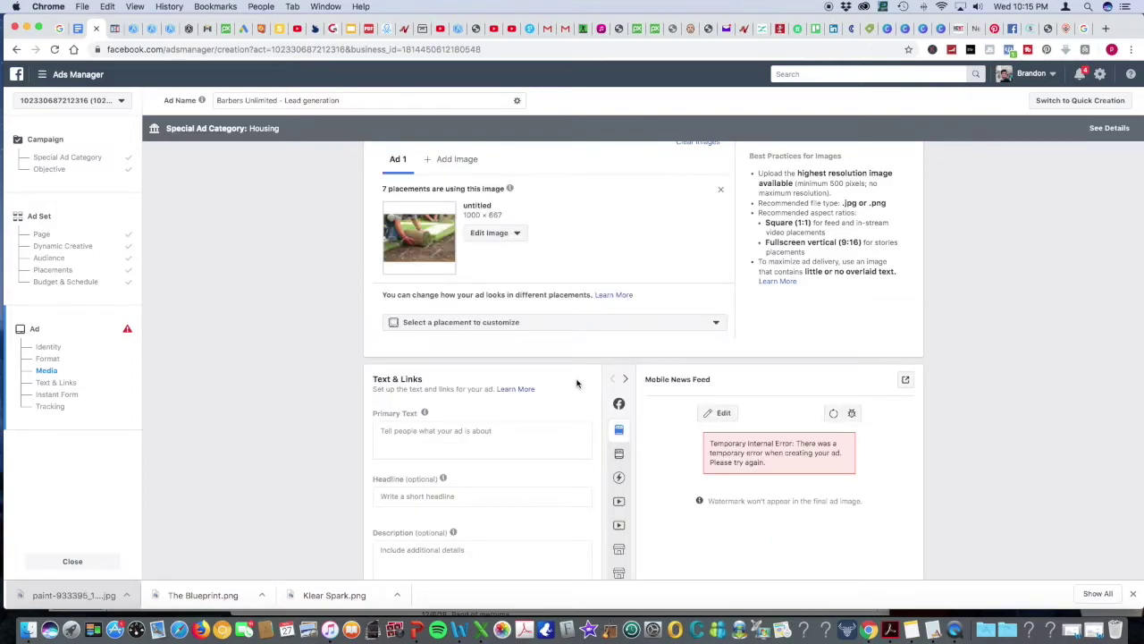
# - Change the ad's image to the landscaping stock photo of a worker in a green shirt rolling out turf and check the Mobile News Feed preview
pyautogui.scroll(3, 576, 382)
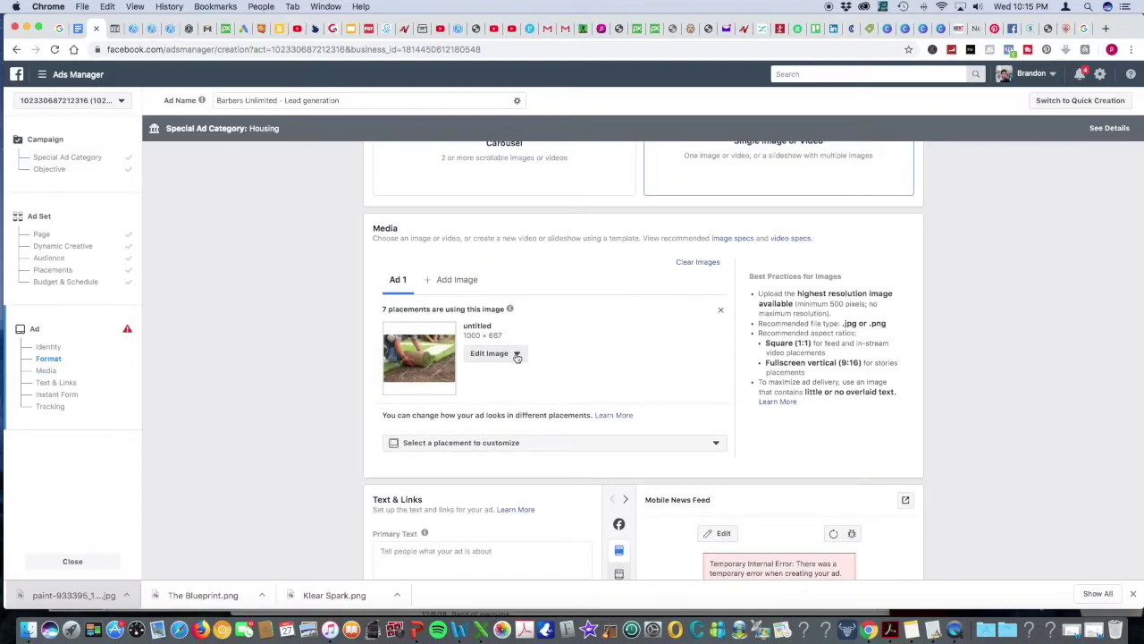
pyautogui.click(517, 356)
pyautogui.click(506, 375)
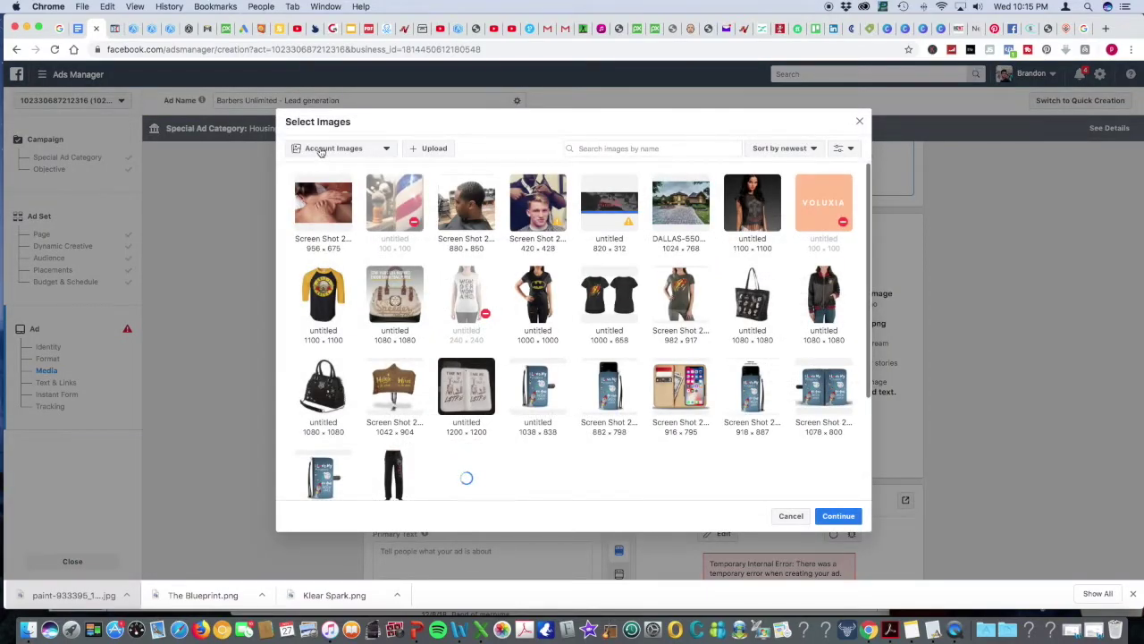
pyautogui.click(321, 150)
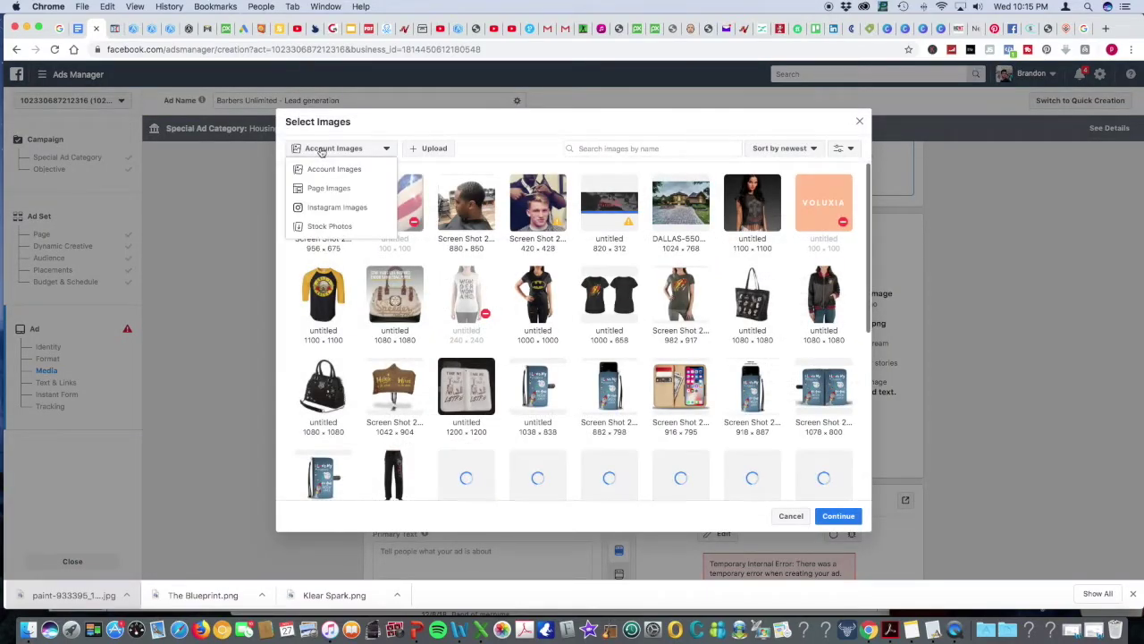
pyautogui.click(329, 226)
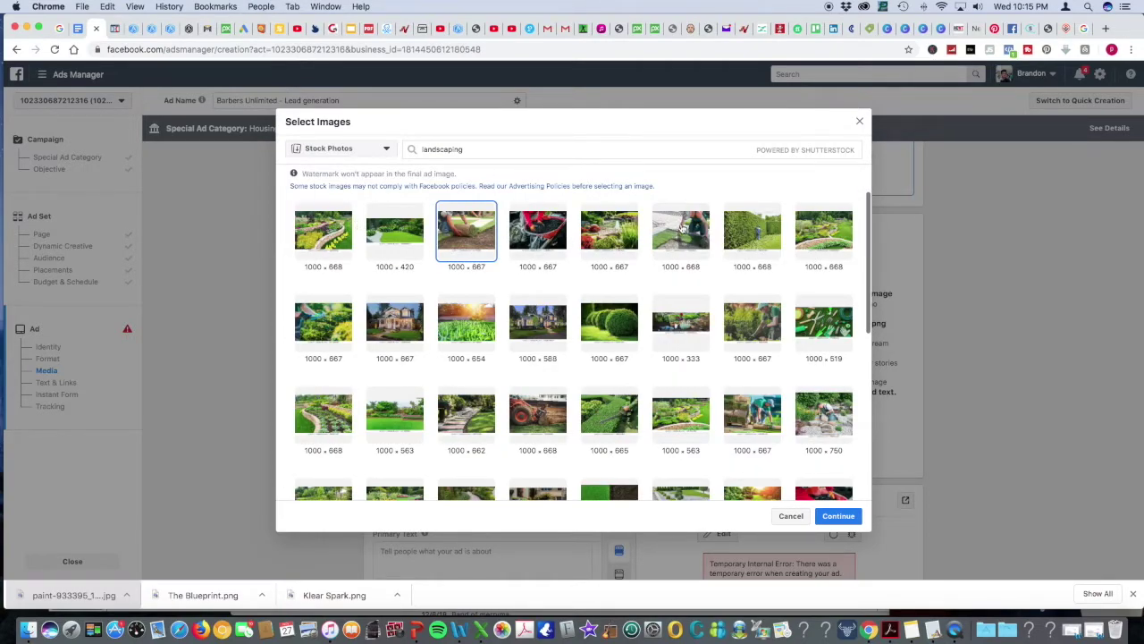
pyautogui.click(759, 408)
pyautogui.click(836, 515)
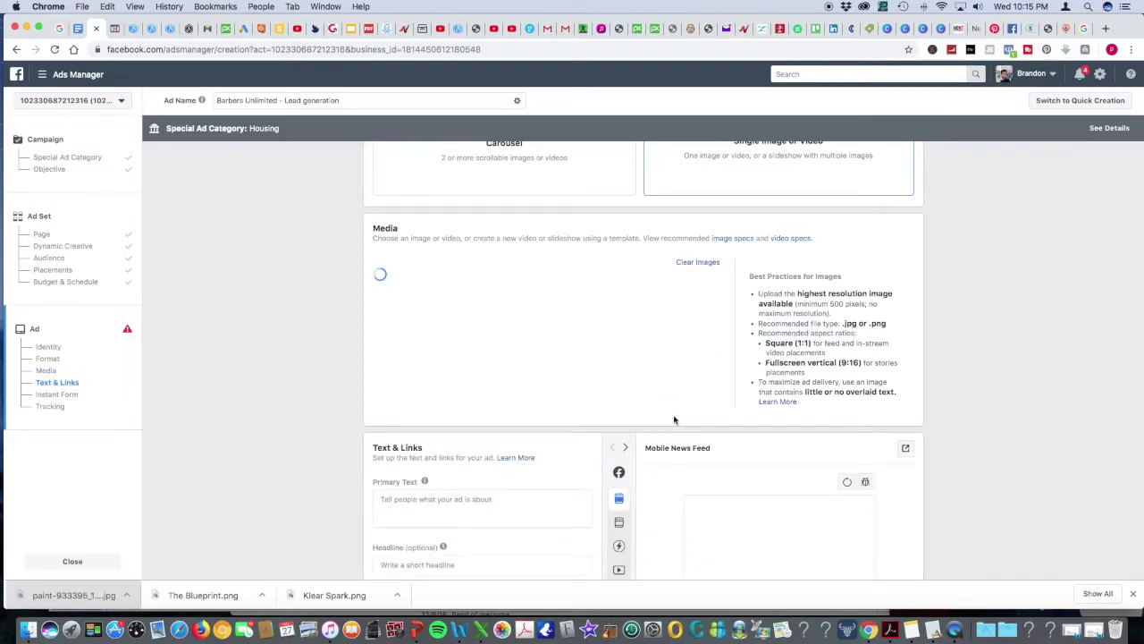
pyautogui.scroll(-3, 674, 419)
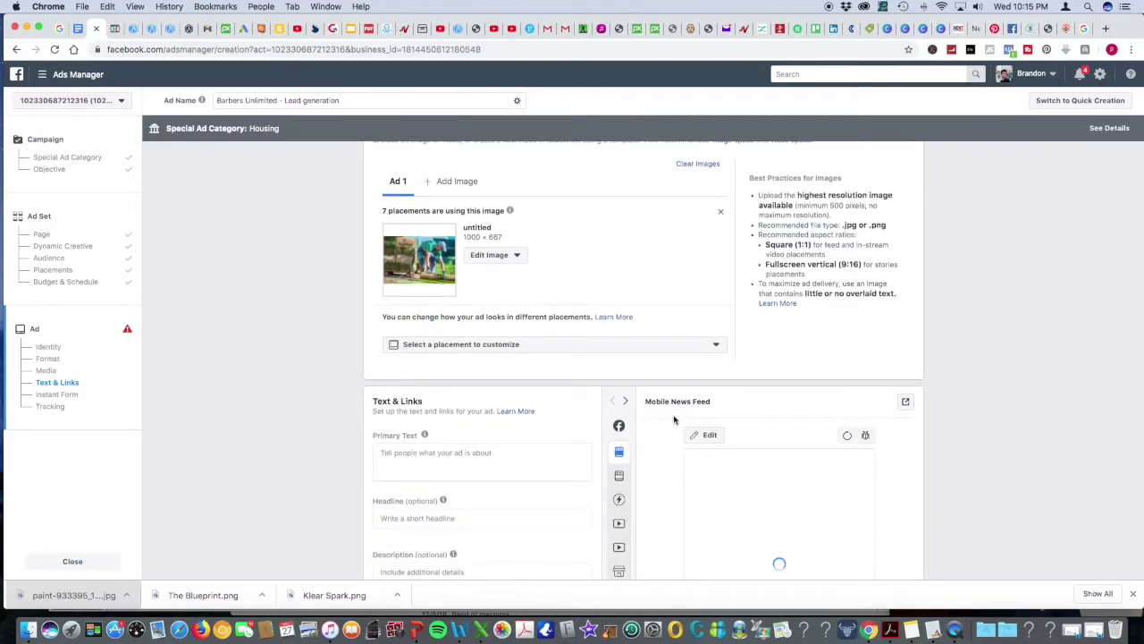
pyautogui.scroll(-3, 600, 390)
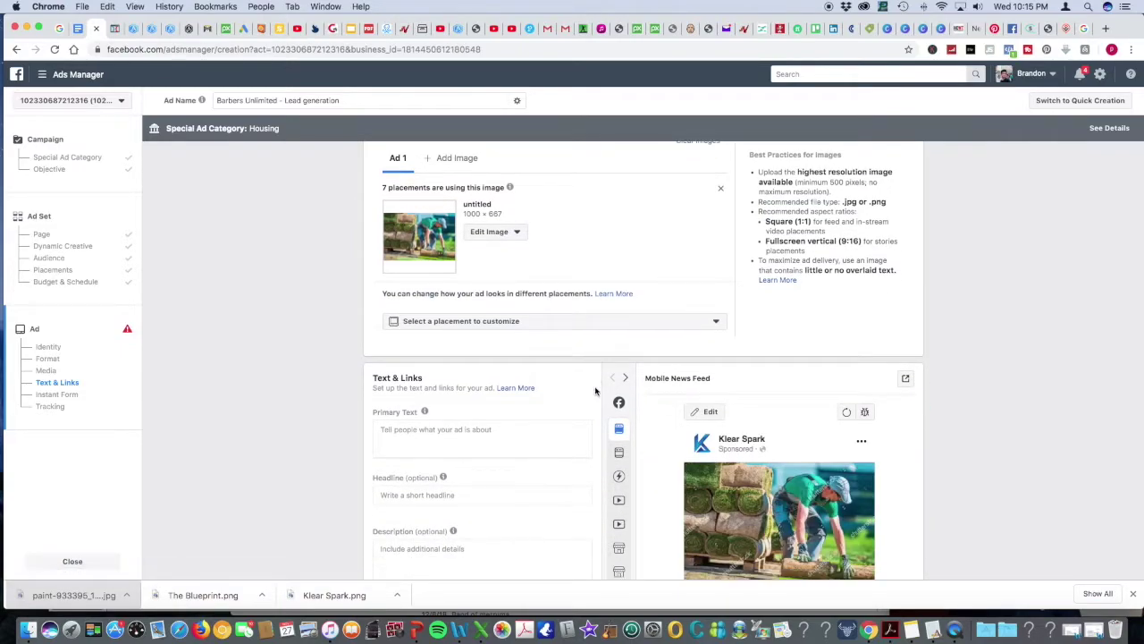
pyautogui.scroll(1, 585, 387)
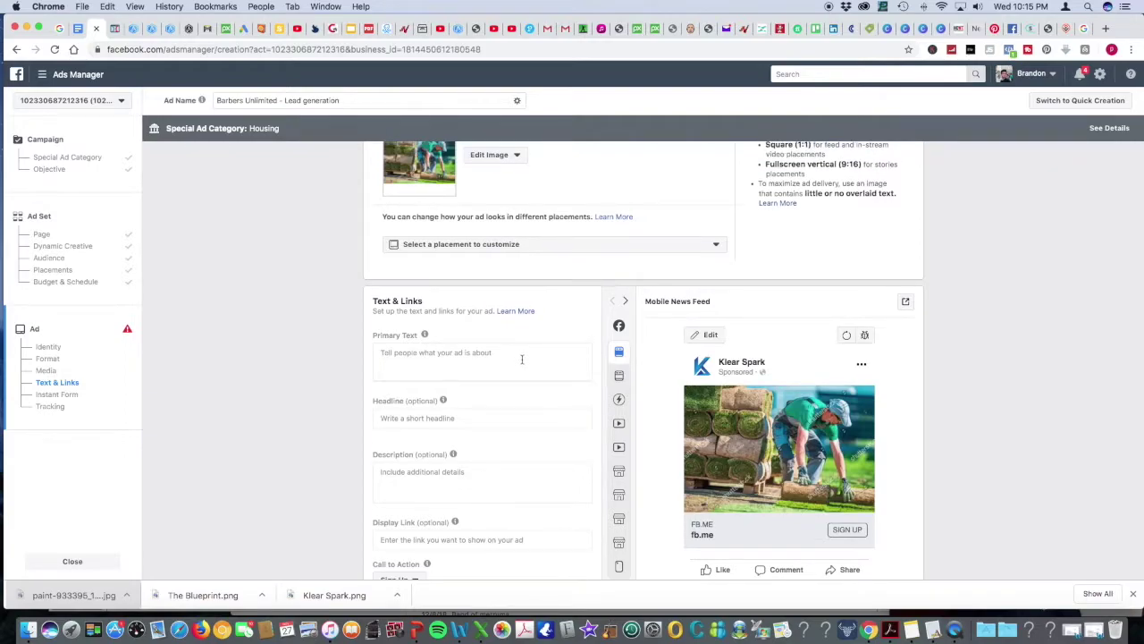
# - Switch to AdvertSuite, search Facebook ads in the United States with the ad text landscaping, and look through the matching ads
pyautogui.click(133, 28)
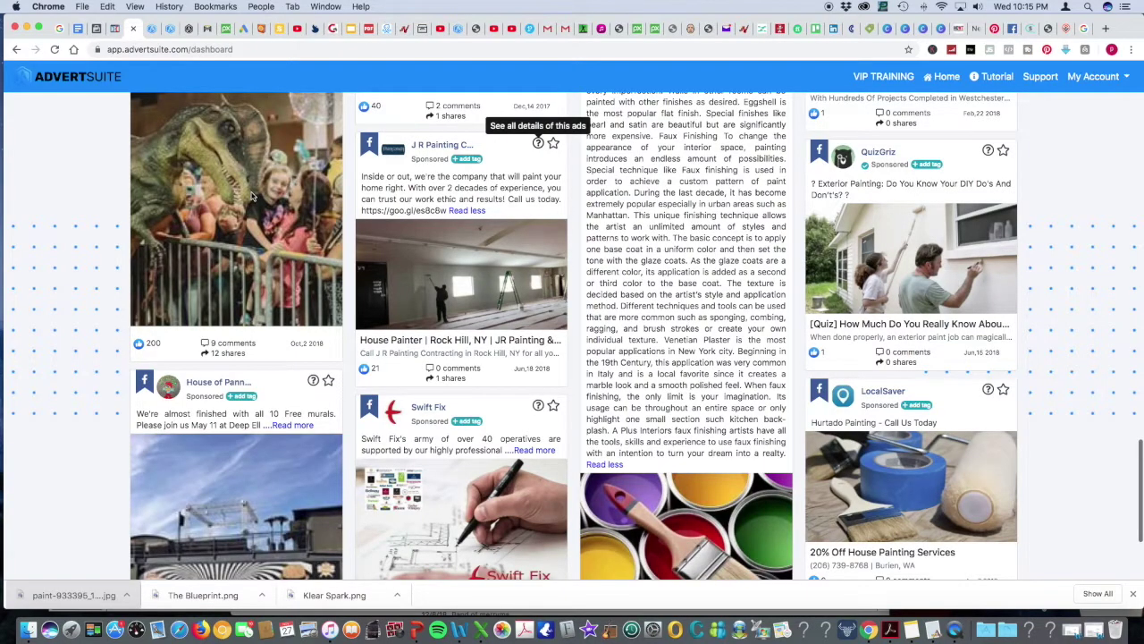
pyautogui.scroll(15, 248, 190)
pyautogui.scroll(5, 247, 190)
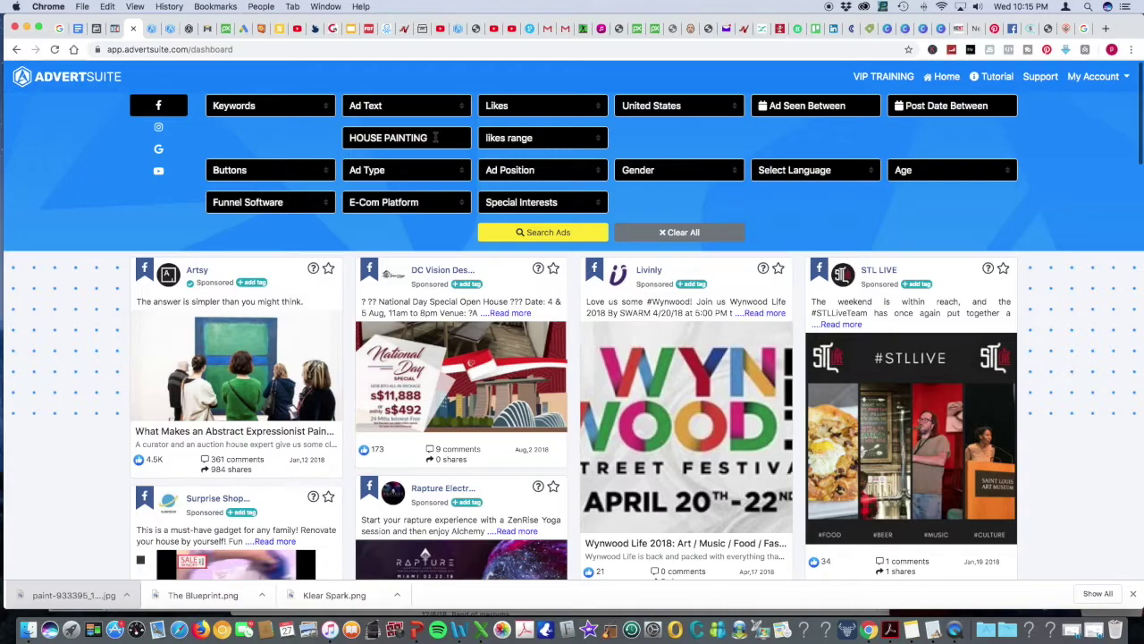
pyautogui.moveTo(435, 138); pyautogui.dragTo(349, 139)
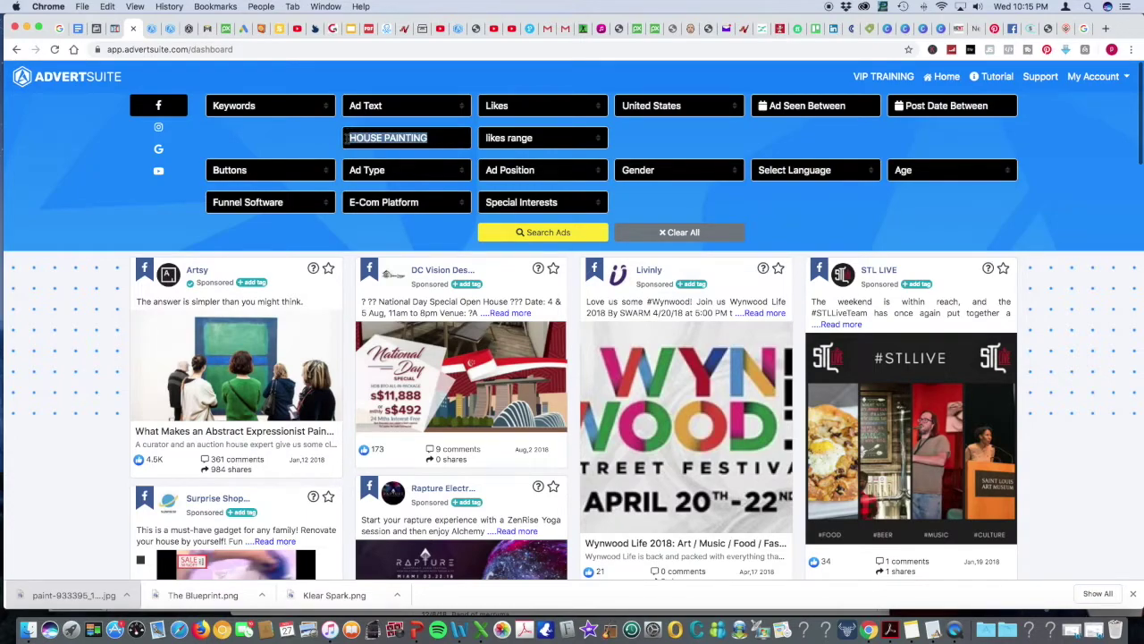
pyautogui.write('landscaping')
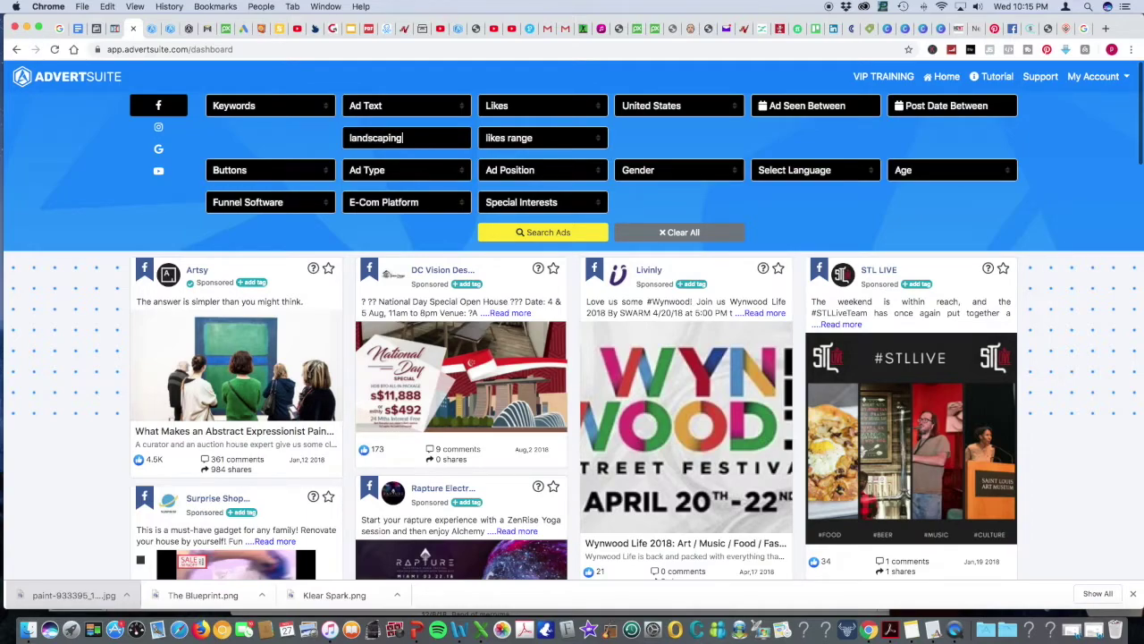
pyautogui.click(526, 236)
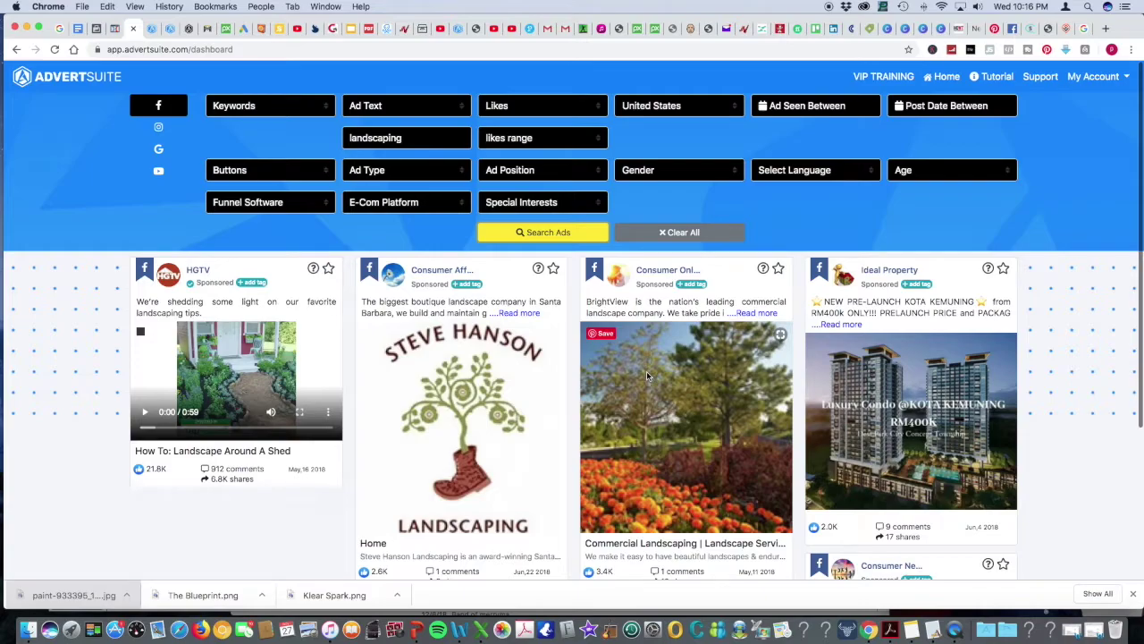
pyautogui.scroll(-4, 646, 371)
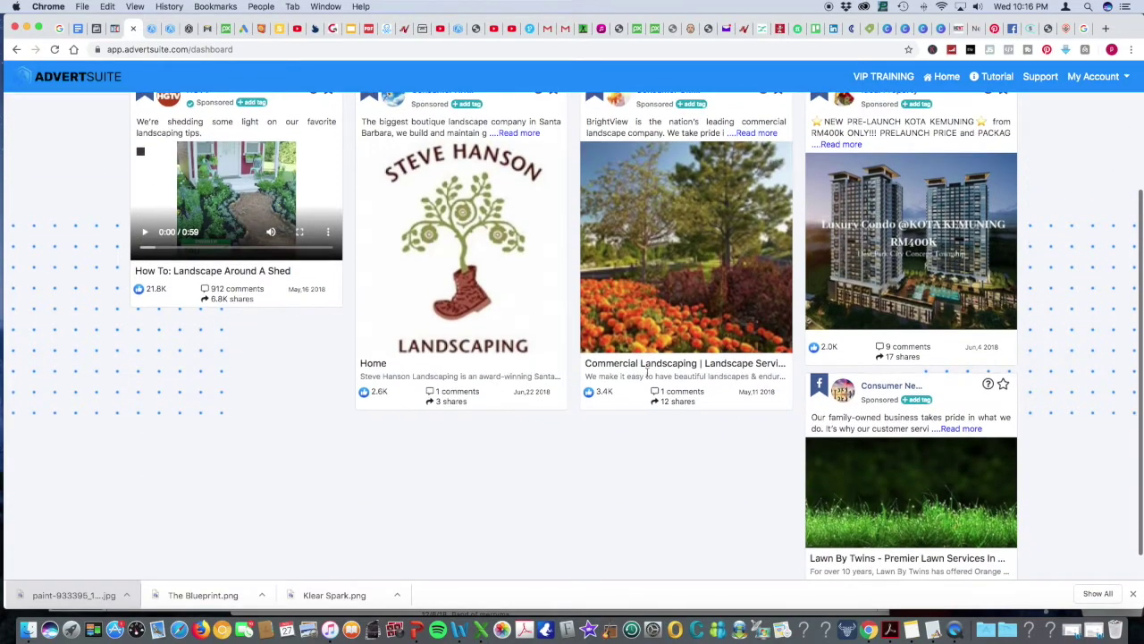
# - Find the Santa Barbara boutique landscape company's ad in the results and read its full ad text and description
pyautogui.scroll(-2, 646, 371)
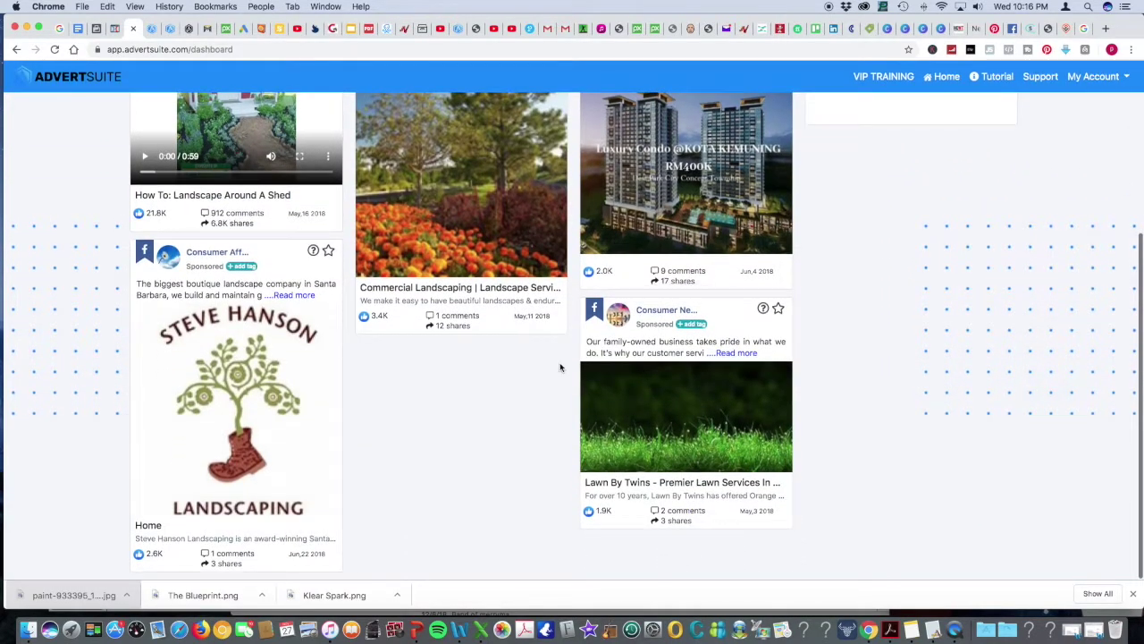
pyautogui.scroll(-4, 464, 360)
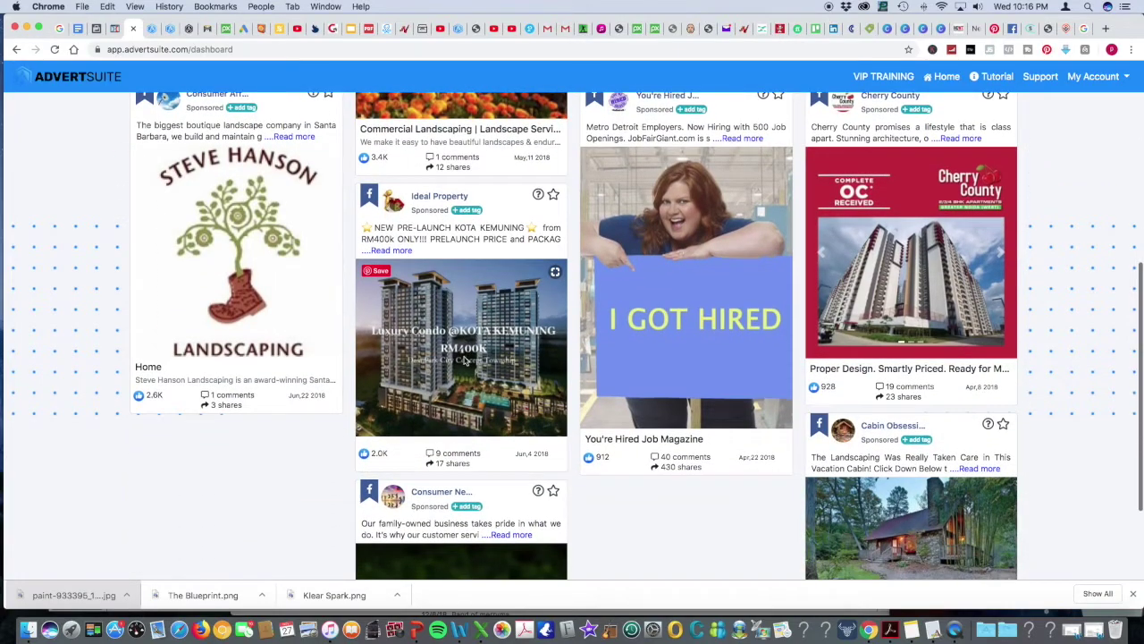
pyautogui.scroll(1, 303, 331)
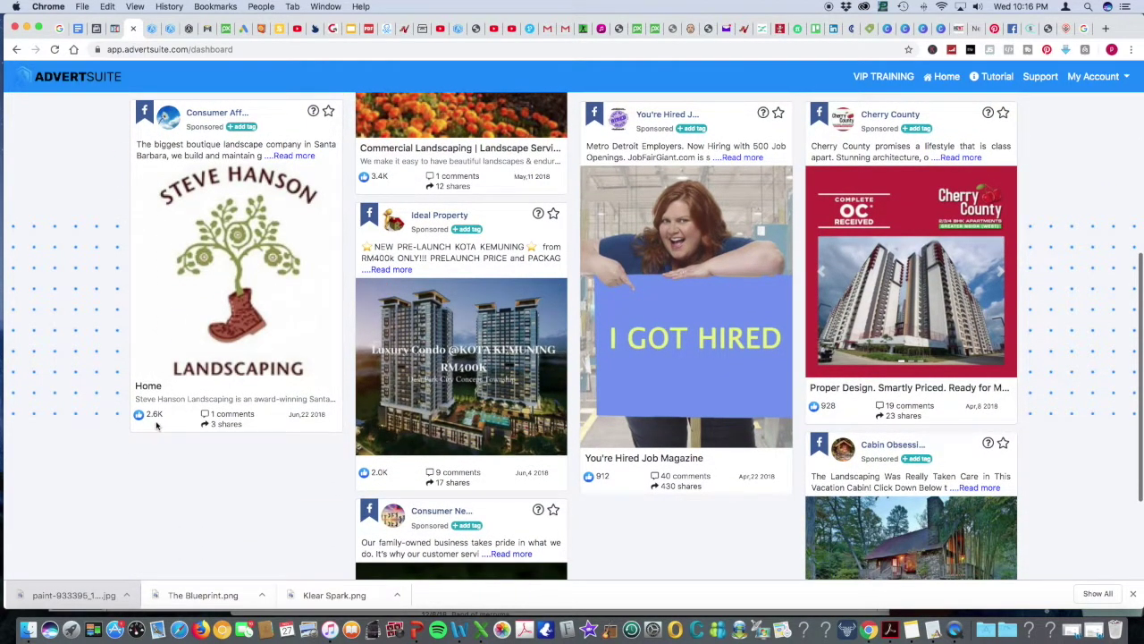
pyautogui.click(295, 155)
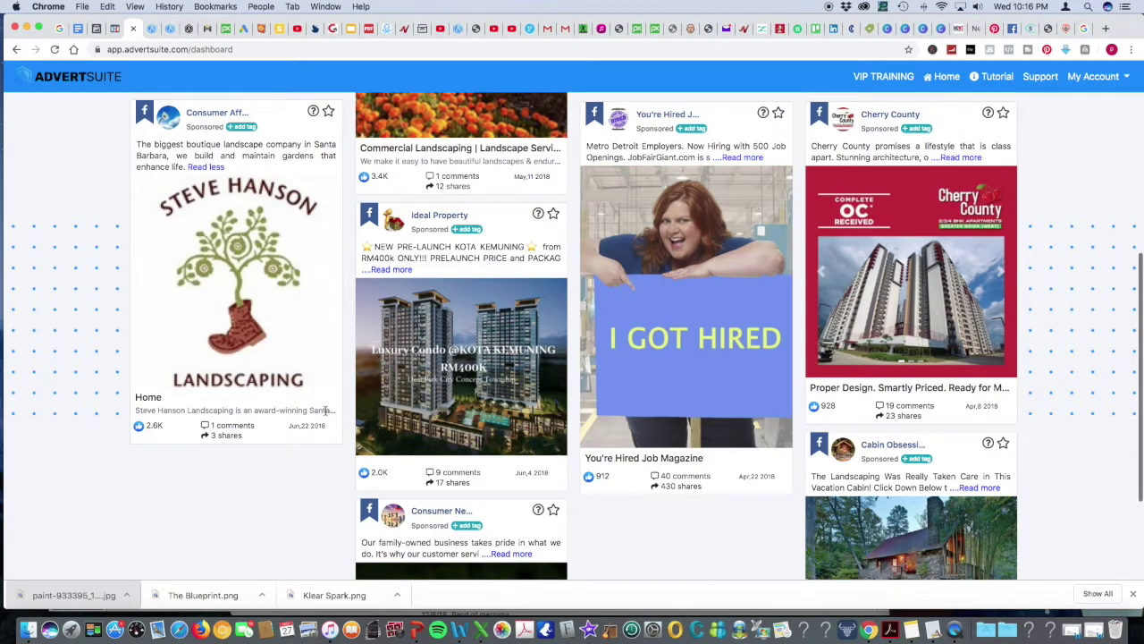
pyautogui.moveTo(256, 409); pyautogui.dragTo(336, 411)
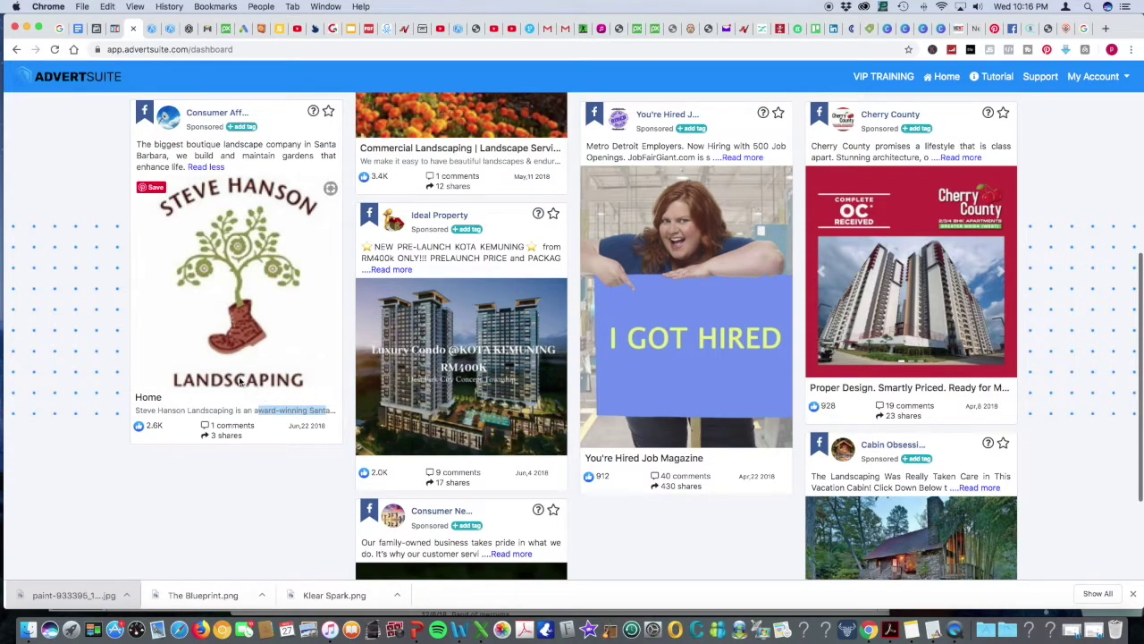
# - Look further through the landscaping ads and expand the full text of Thumbtack's "Are you a Landscaping Professional?" ad
pyautogui.scroll(-4, 215, 362)
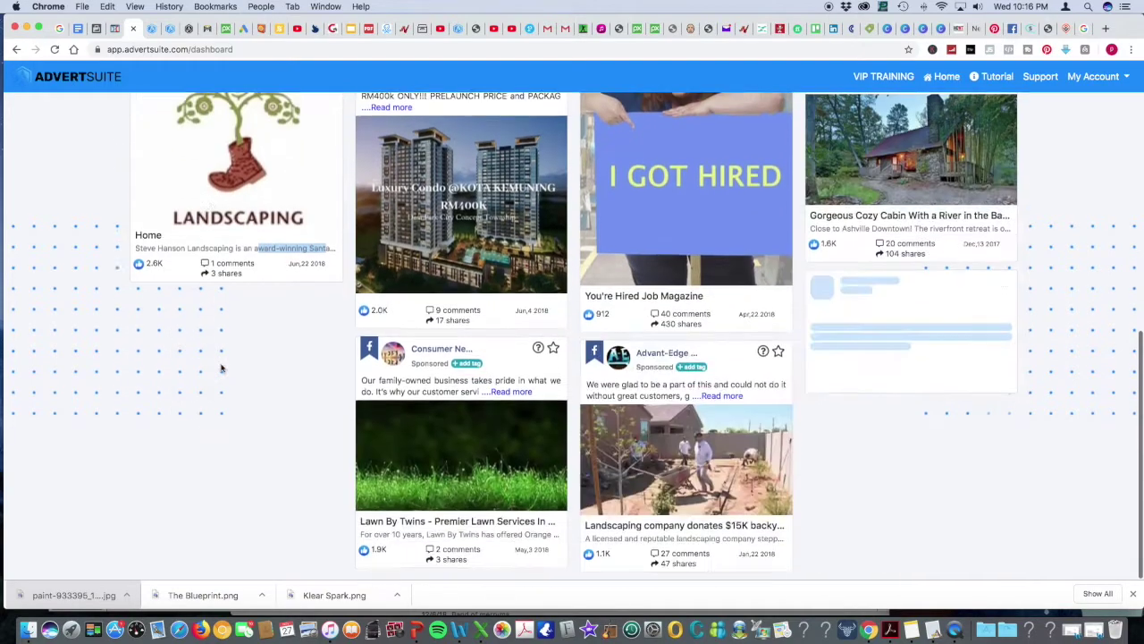
pyautogui.scroll(-6, 528, 465)
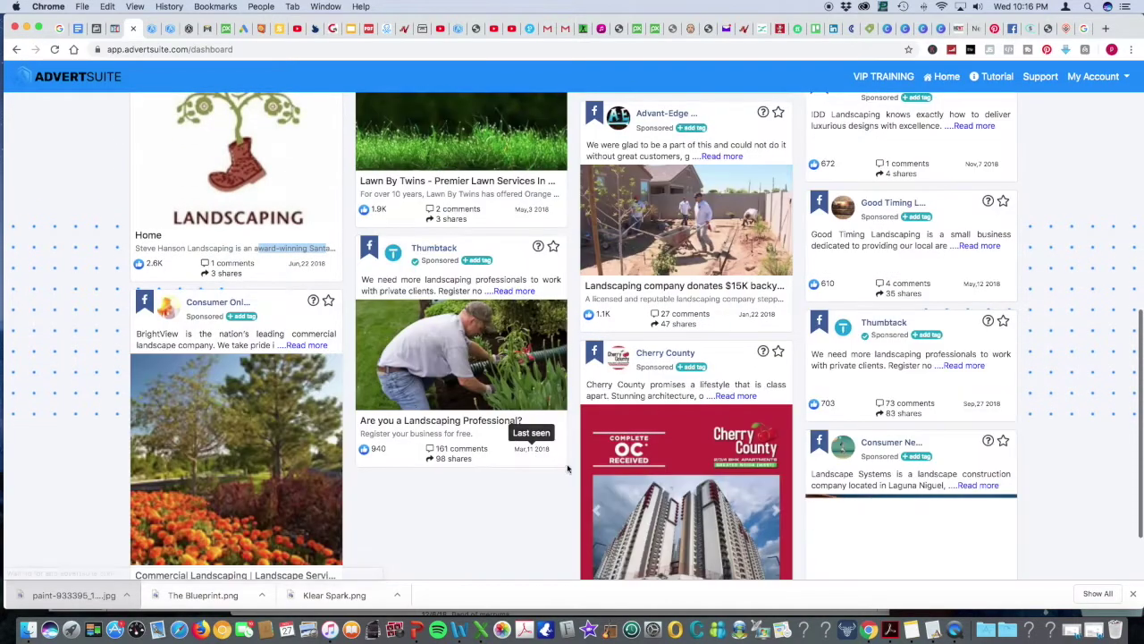
pyautogui.scroll(-7, 527, 465)
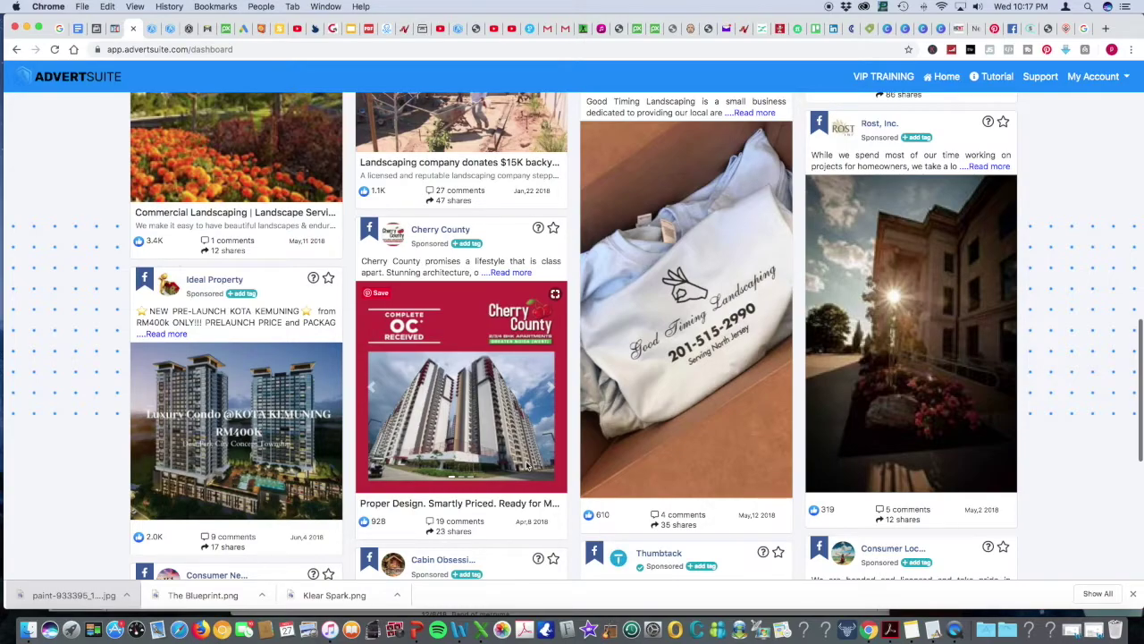
pyautogui.scroll(-3, 528, 465)
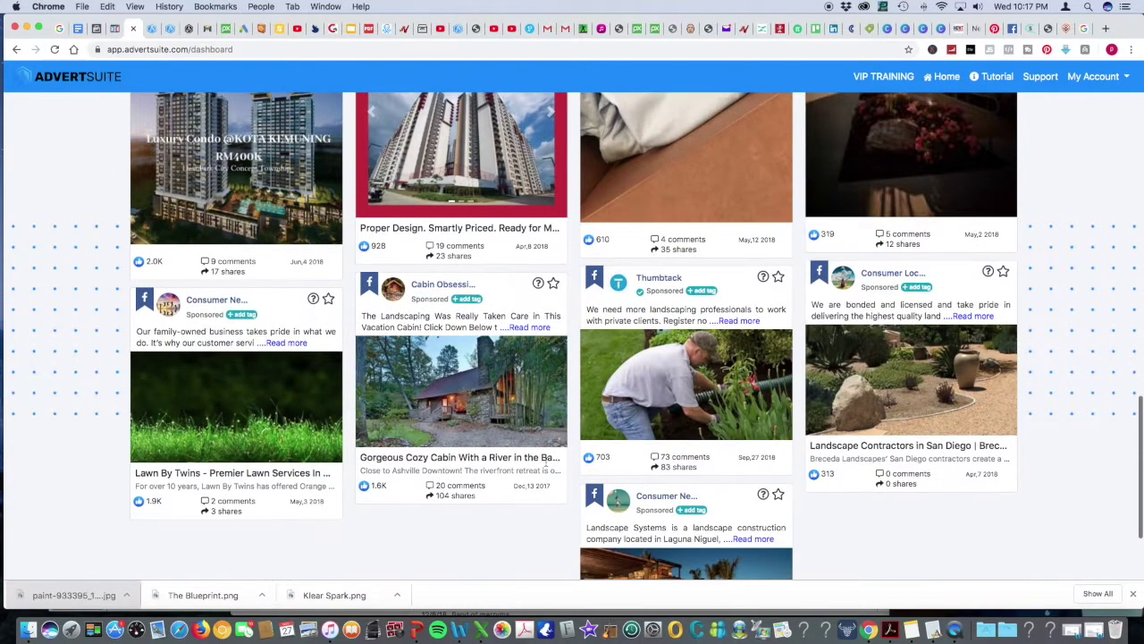
pyautogui.scroll(-2, 538, 451)
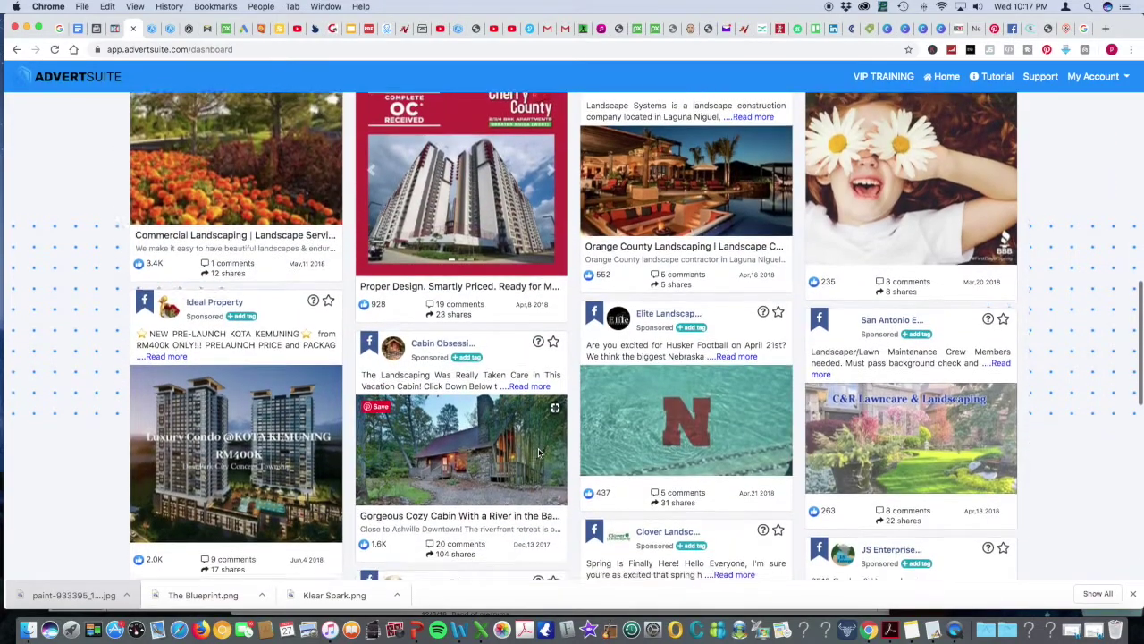
pyautogui.scroll(-1, 538, 448)
pyautogui.scroll(-4, 539, 453)
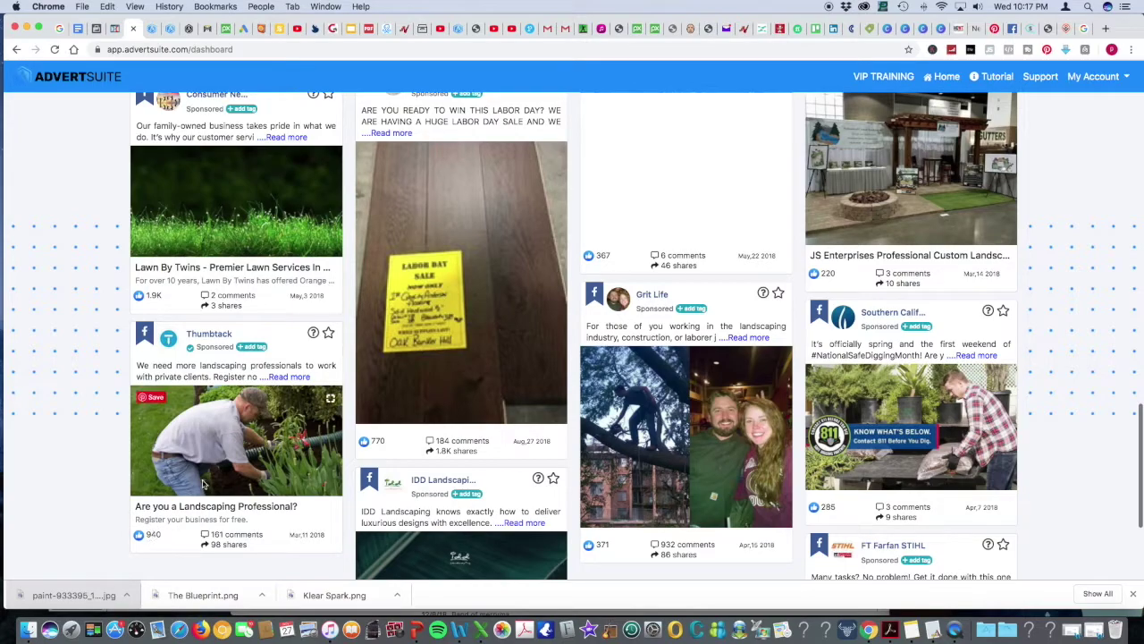
pyautogui.click(289, 376)
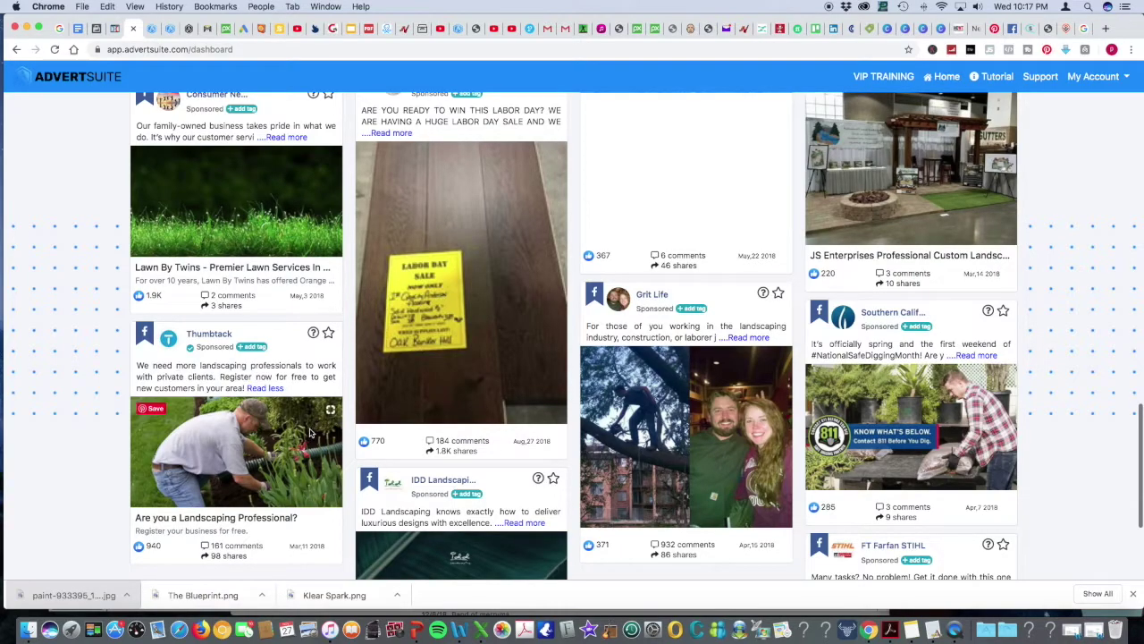
# - Browse more of the ad results and expand the full text of the #NationalSafeDiggingMonth spring ad
pyautogui.scroll(-1, 499, 467)
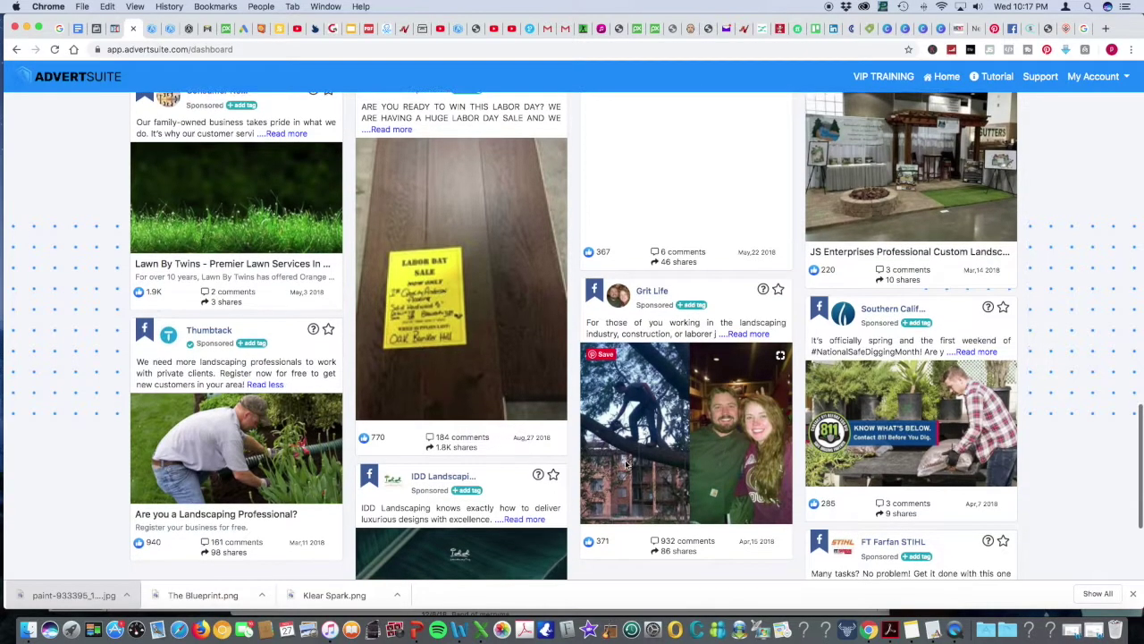
pyautogui.scroll(-2, 590, 408)
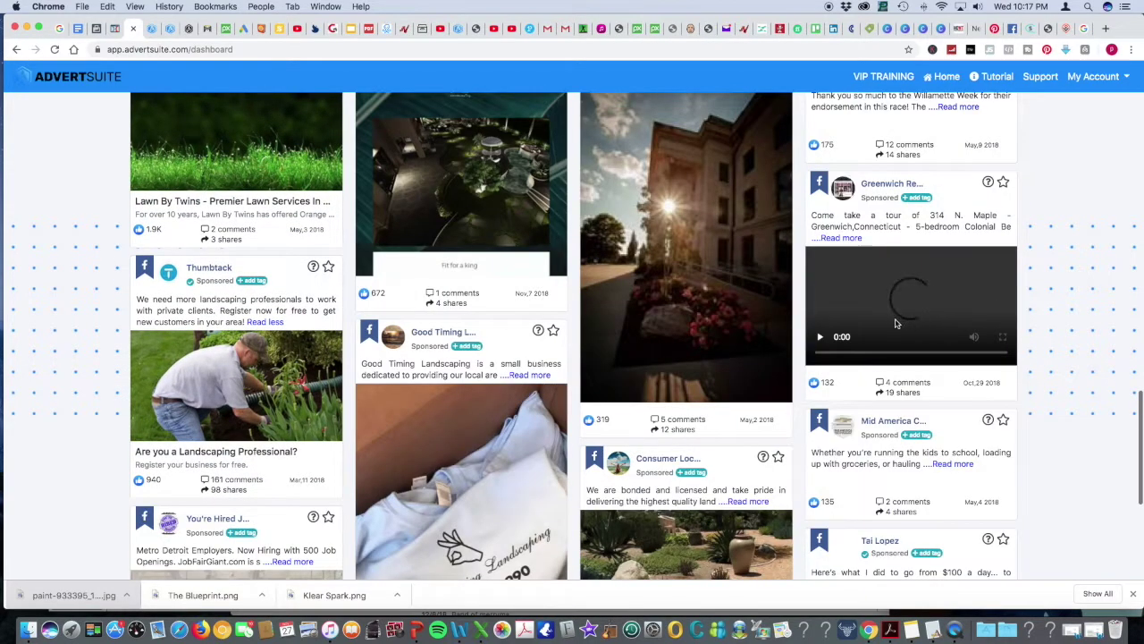
pyautogui.scroll(3, 897, 324)
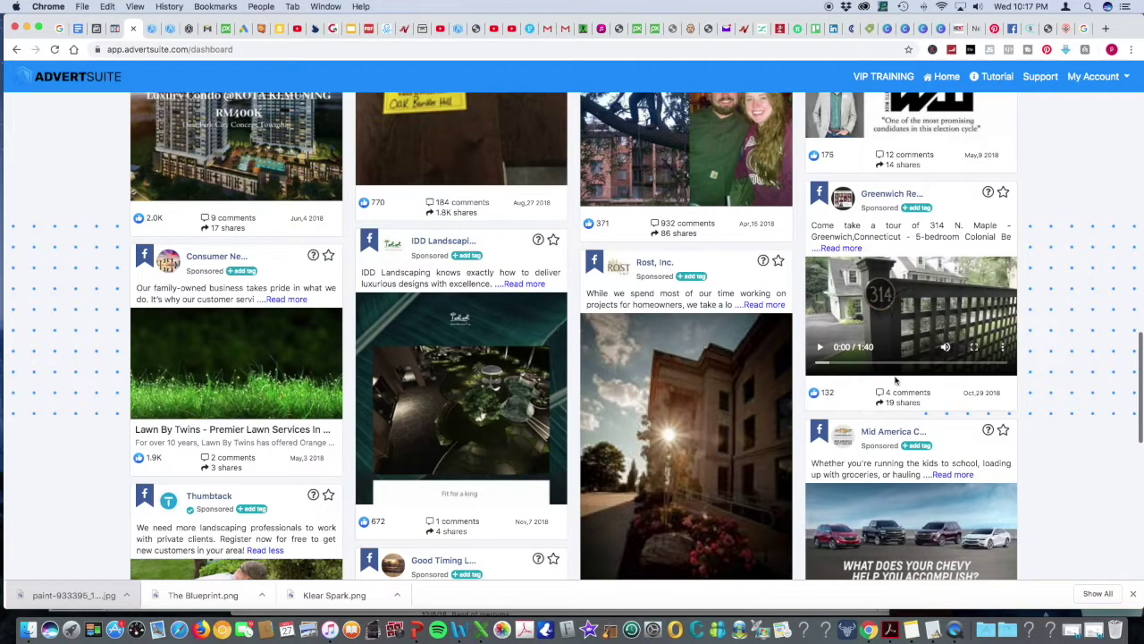
pyautogui.scroll(5, 896, 325)
pyautogui.scroll(5, 891, 378)
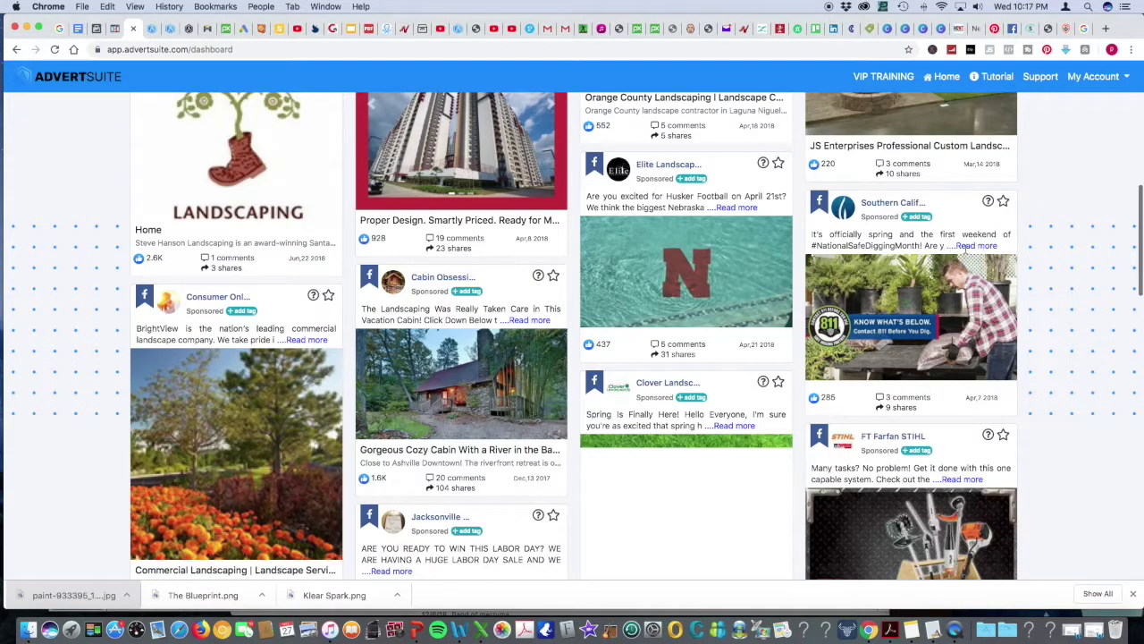
pyautogui.click(964, 247)
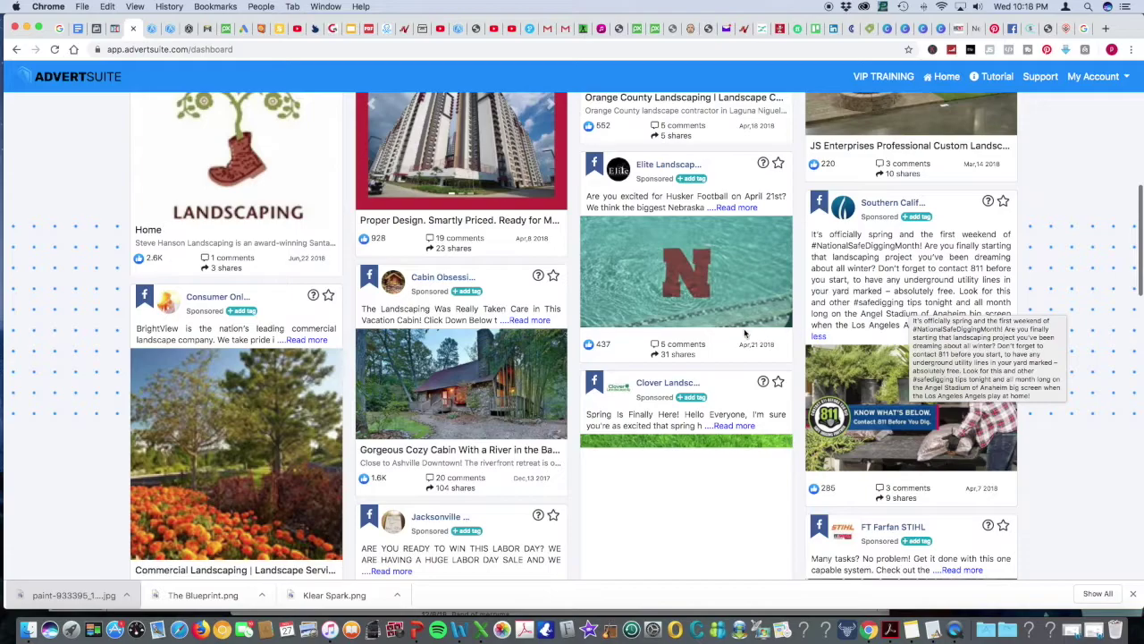
# - Return to the first ads in the results and read the full text of the Advant-Edge ad about the $15K backyard donation
pyautogui.scroll(1, 520, 350)
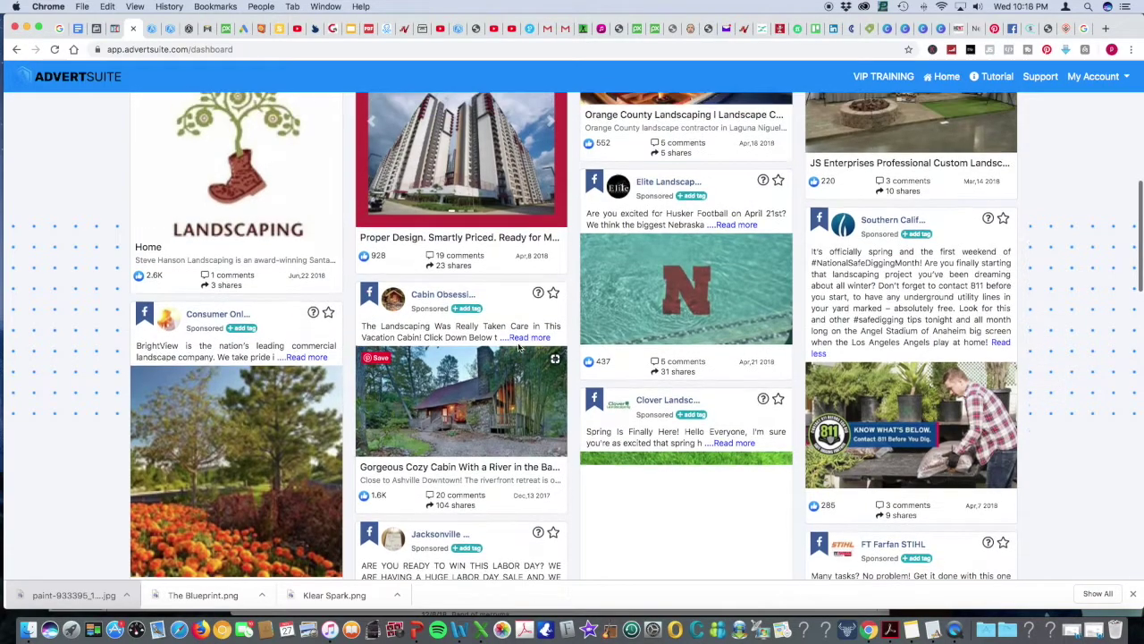
pyautogui.scroll(10, 518, 347)
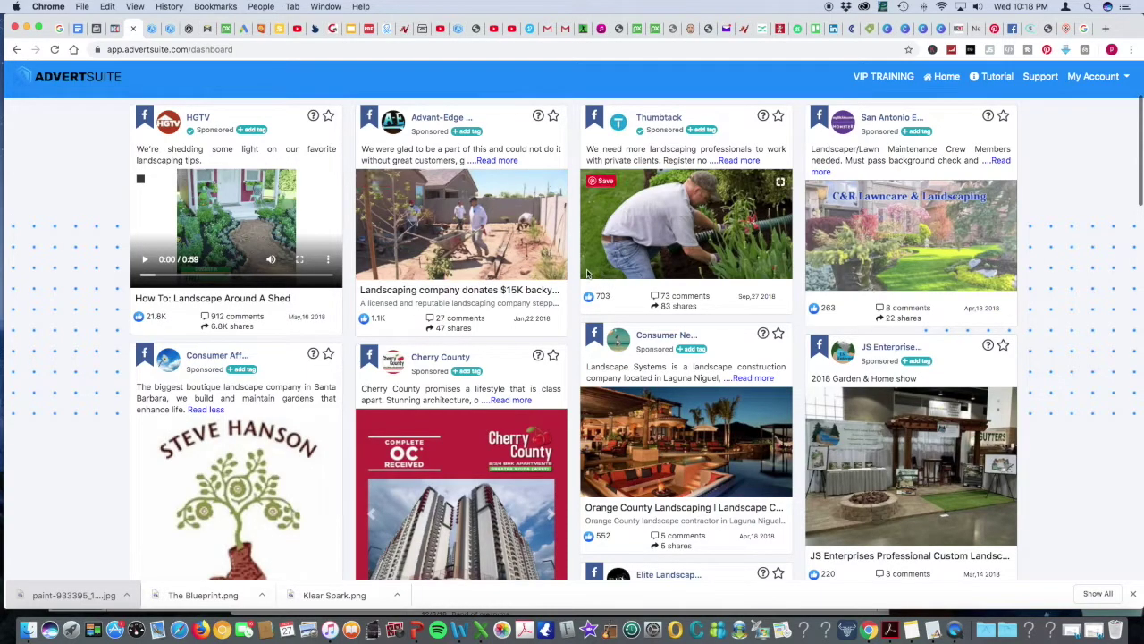
pyautogui.scroll(4, 581, 273)
pyautogui.scroll(-1, 554, 268)
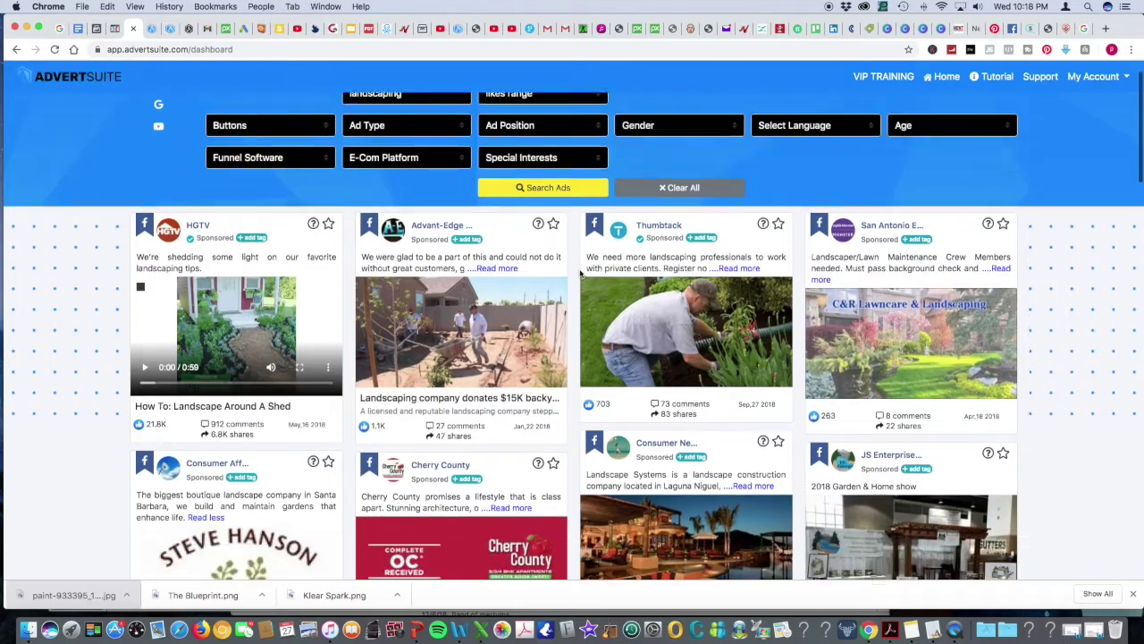
pyautogui.click(496, 262)
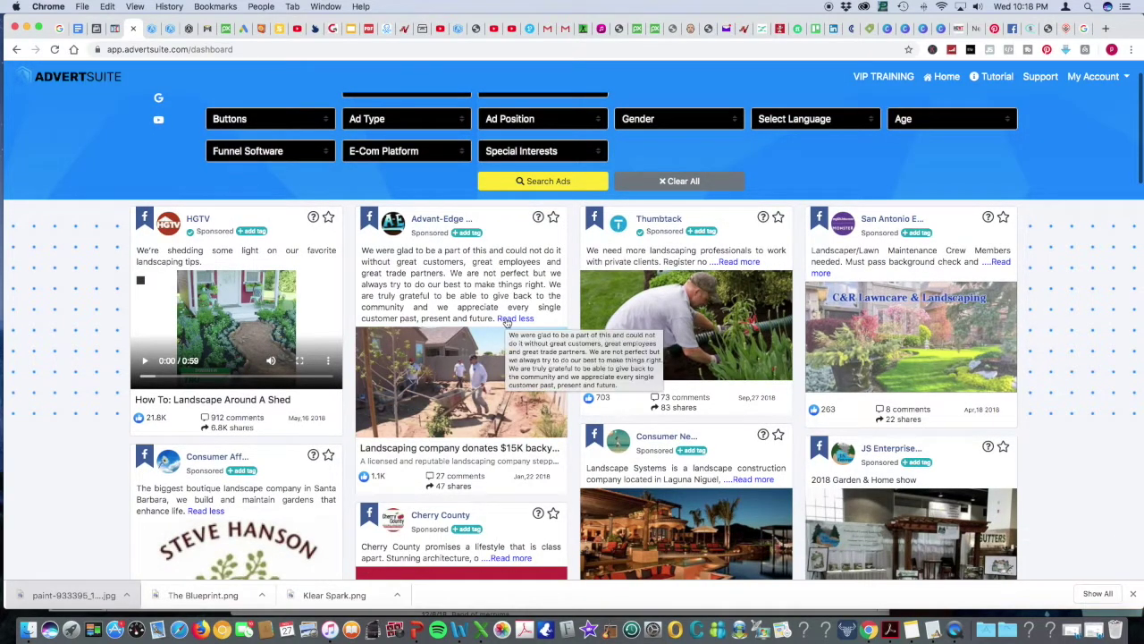
# - Look through the remaining ads and expand the full text of the "Landscape Contractors in San Diego" ad
pyautogui.scroll(-2, 505, 321)
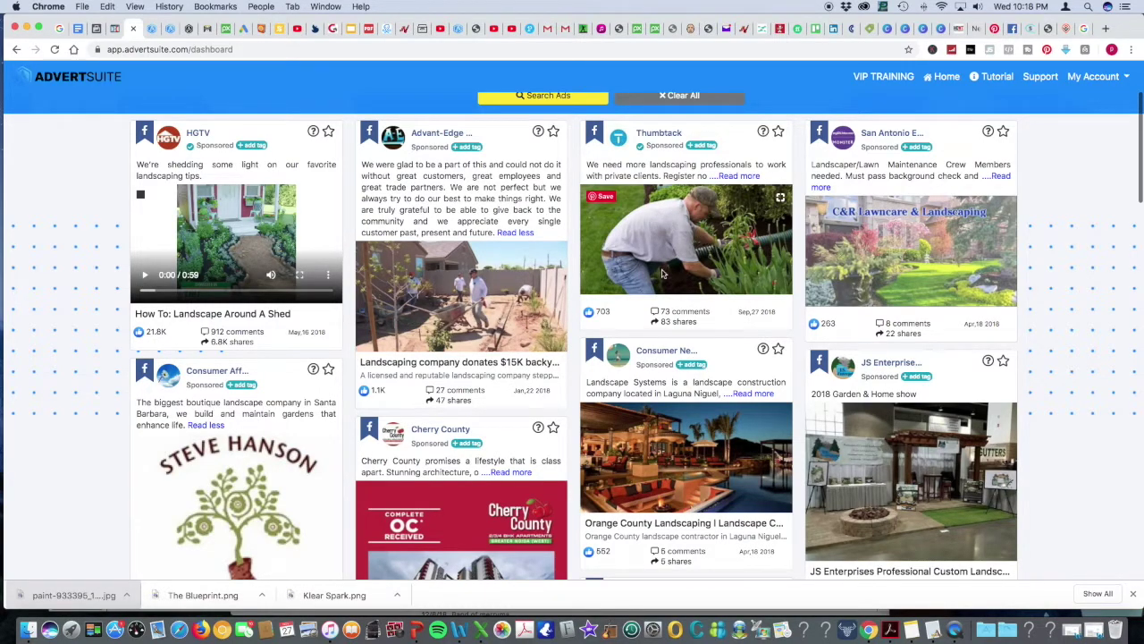
pyautogui.scroll(-5, 691, 320)
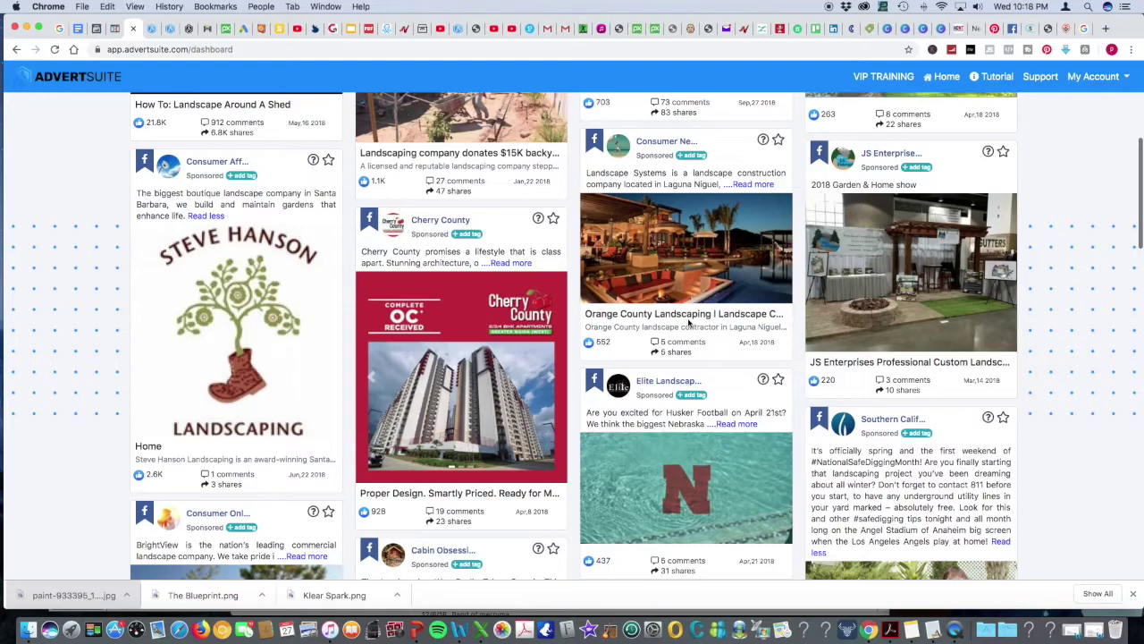
pyautogui.scroll(-5, 689, 323)
pyautogui.scroll(-2, 688, 323)
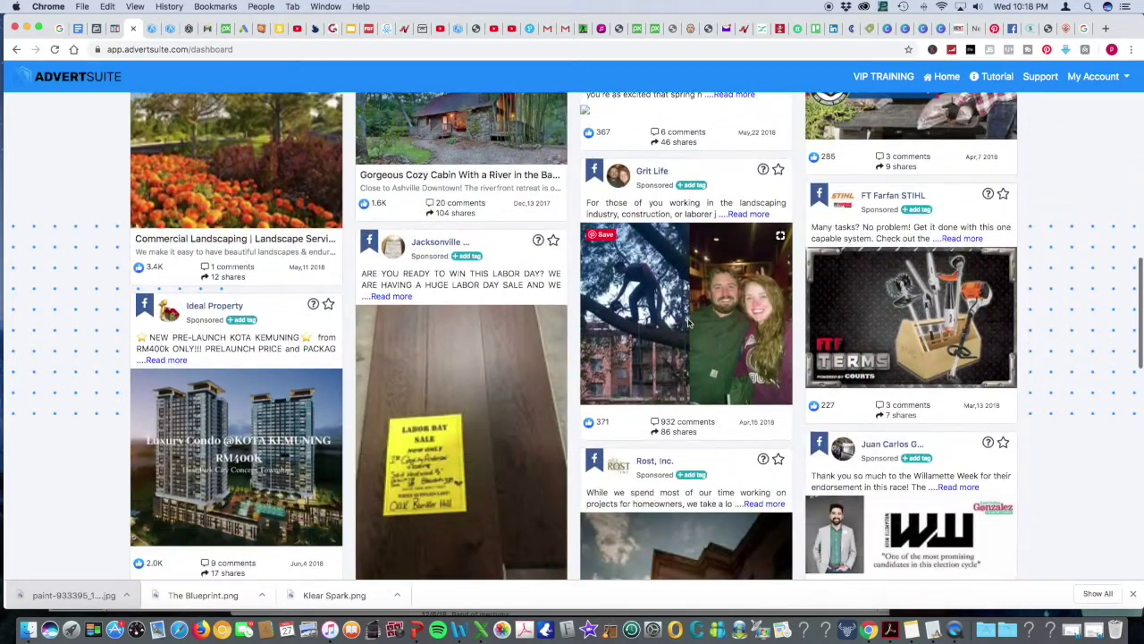
pyautogui.scroll(-4, 689, 323)
pyautogui.scroll(-5, 688, 323)
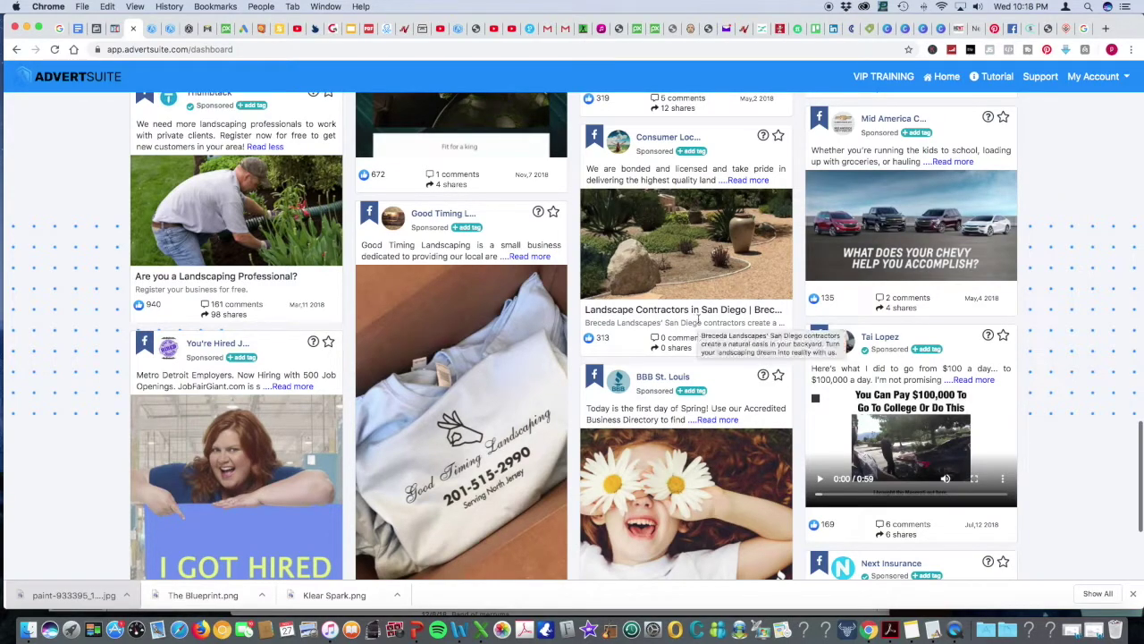
pyautogui.click(742, 182)
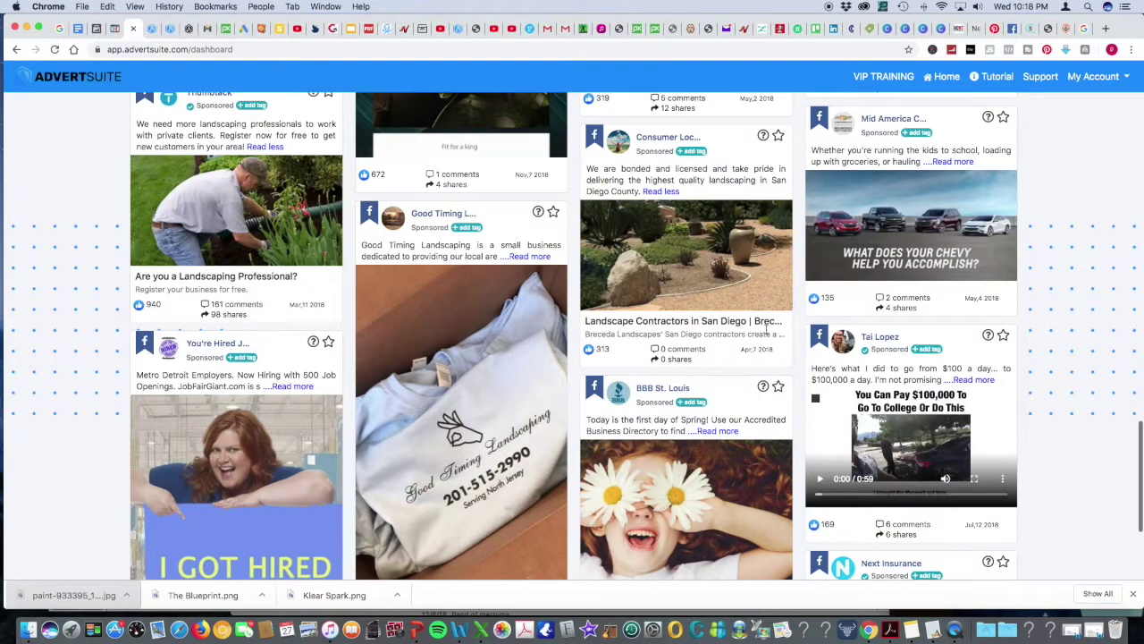
# - View all details of the San Diego landscape contractors ad and open its Breceda Landscape landing page
pyautogui.scroll(1, 748, 338)
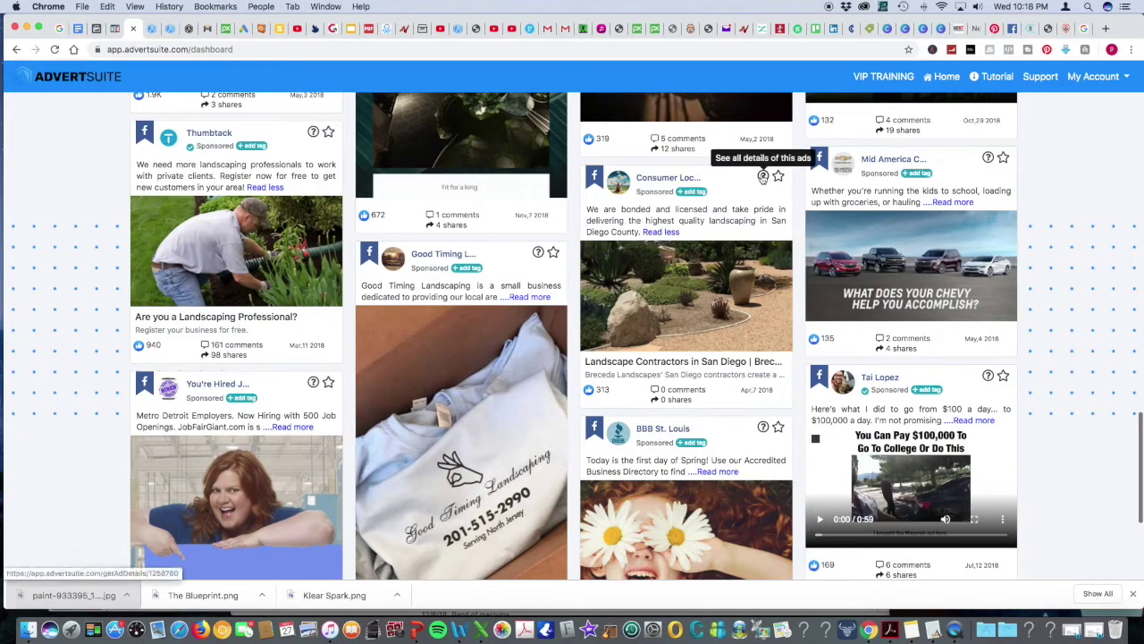
pyautogui.click(762, 176)
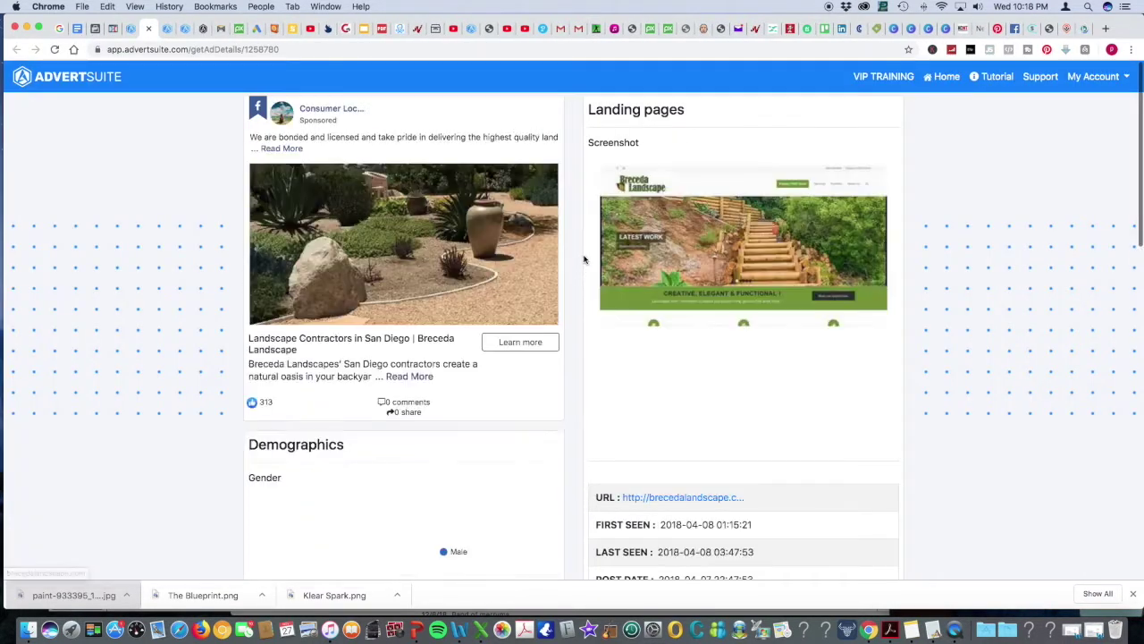
pyautogui.scroll(-1, 560, 384)
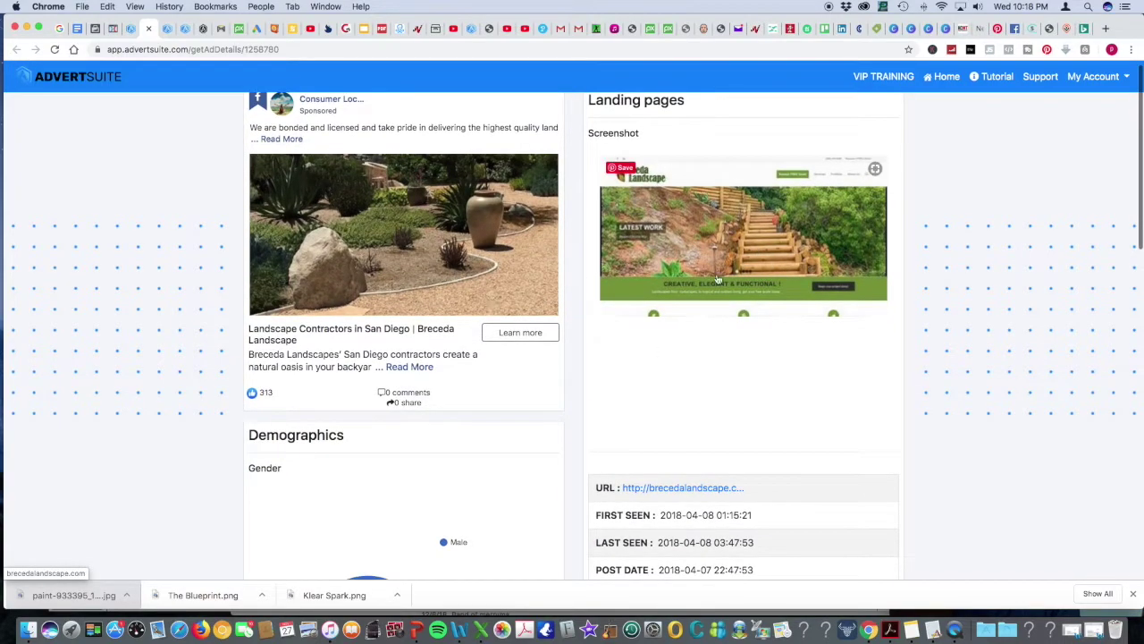
pyautogui.click(713, 248)
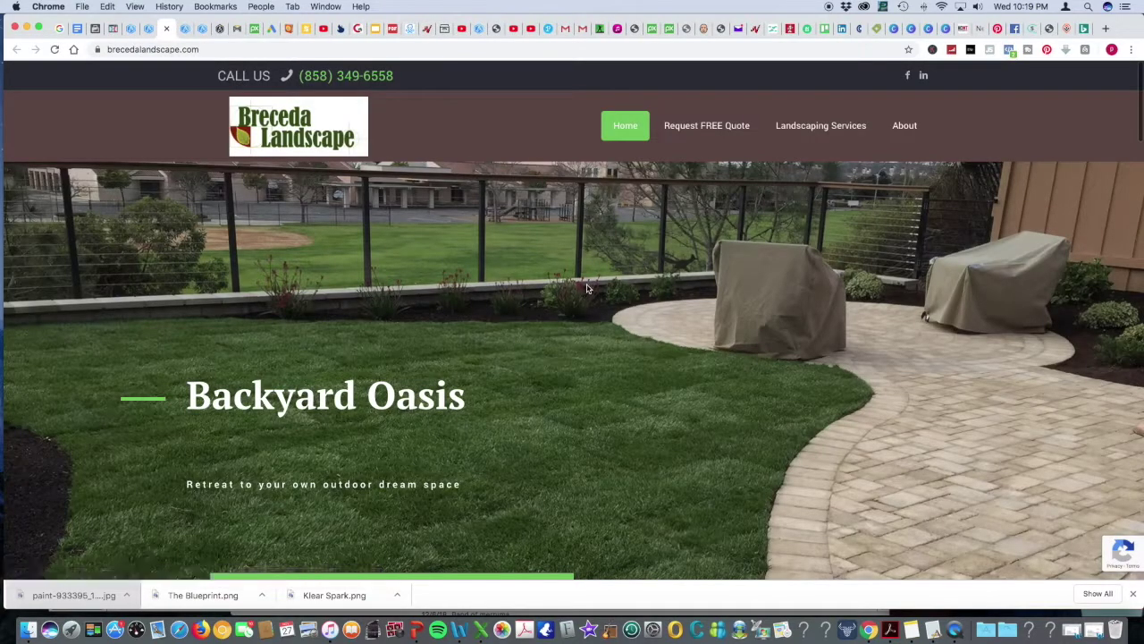
# - Examine the Breceda Landscape home page for wording and offers, including its list of landscaping services
pyautogui.scroll(-5, 587, 290)
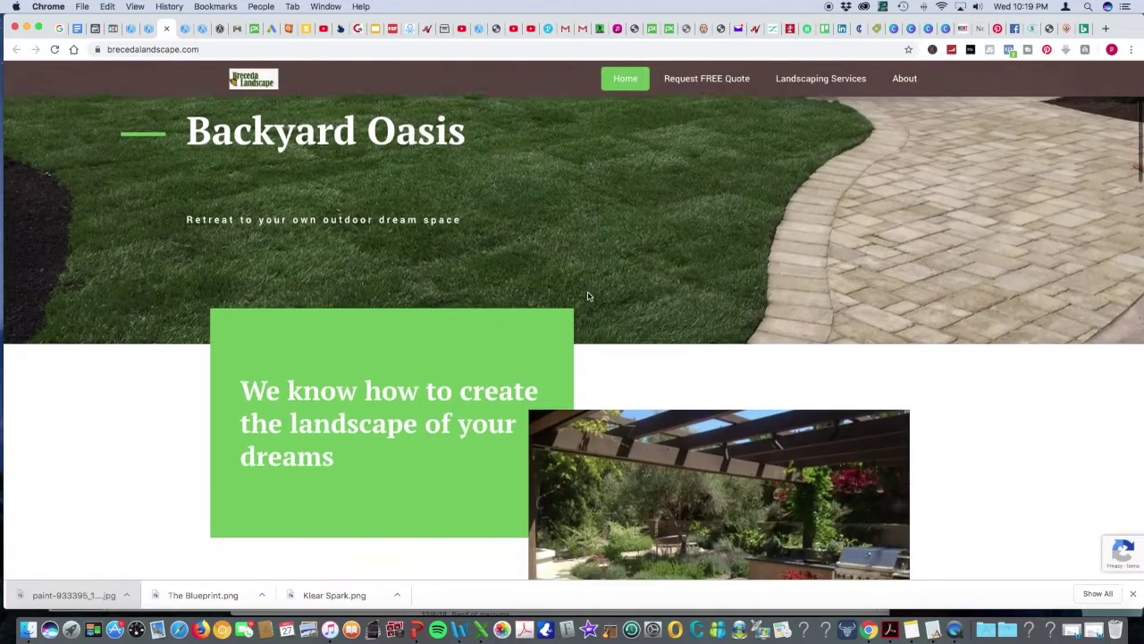
pyautogui.scroll(-15, 589, 295)
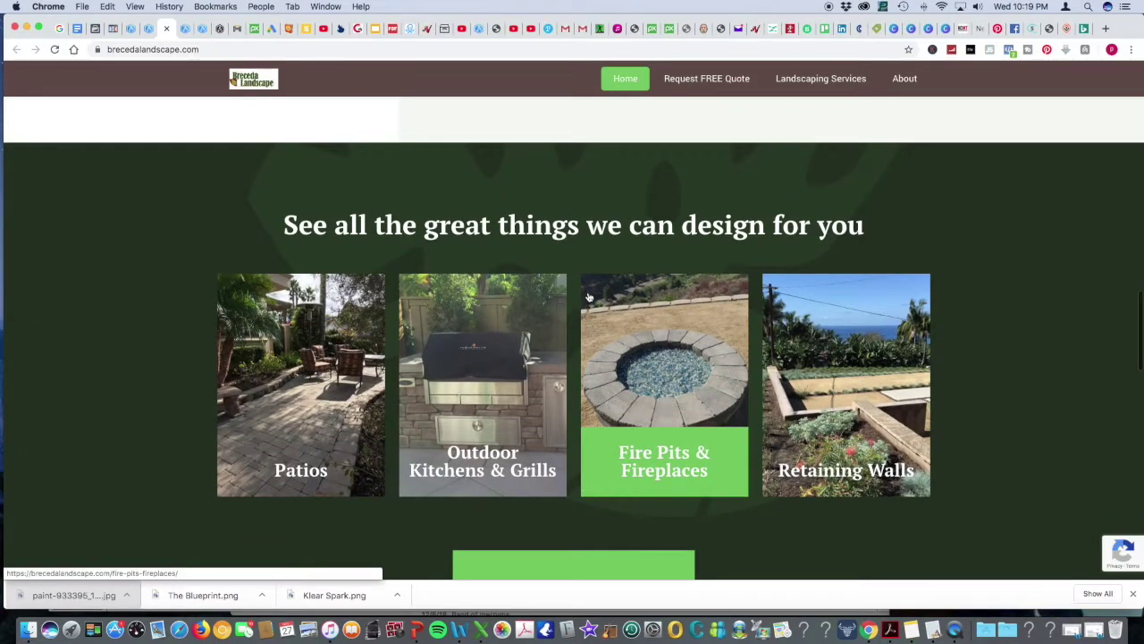
pyautogui.scroll(10, 588, 296)
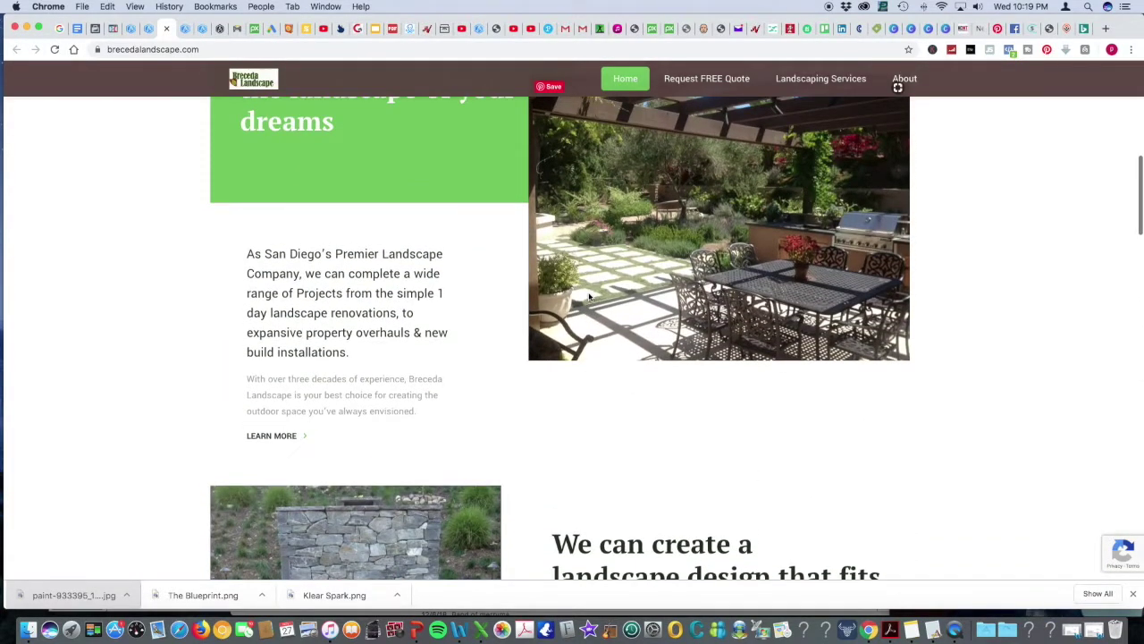
pyautogui.scroll(5, 588, 296)
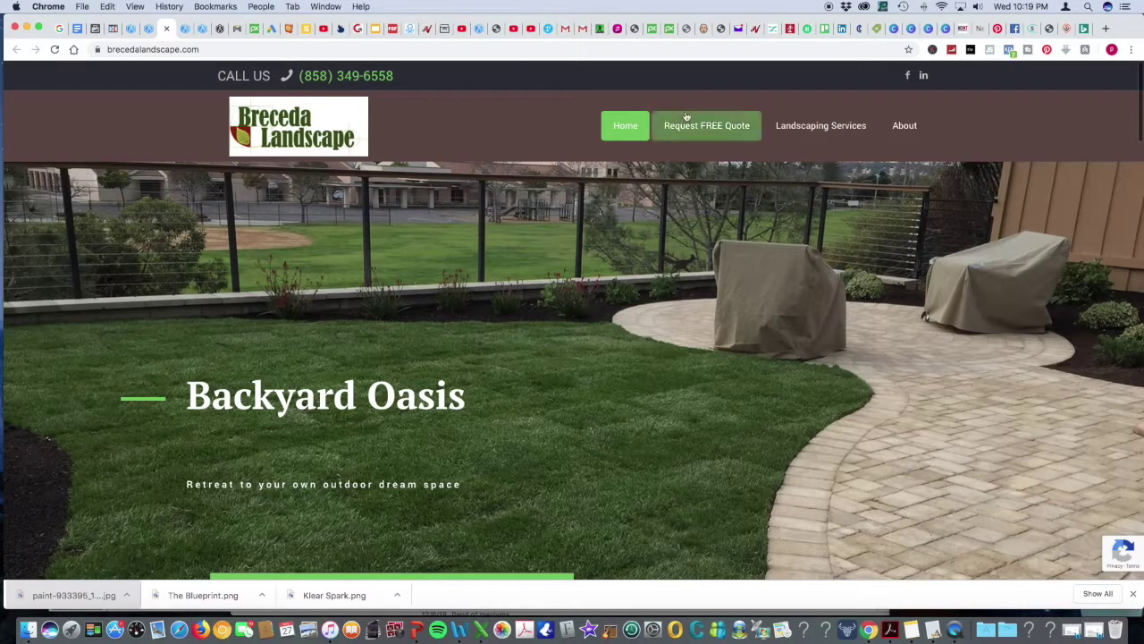
pyautogui.moveTo(791, 130)
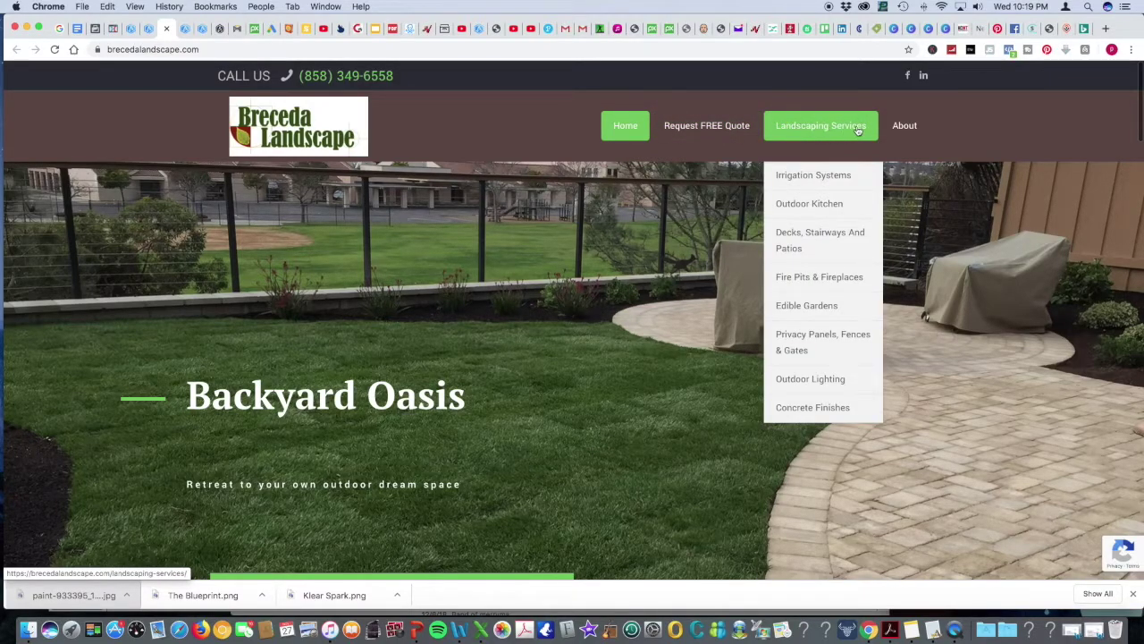
# - Look through the remaining sections of the Breceda Landscape home page, including its design budget, services and company description, and return to the start
pyautogui.scroll(-5, 497, 306)
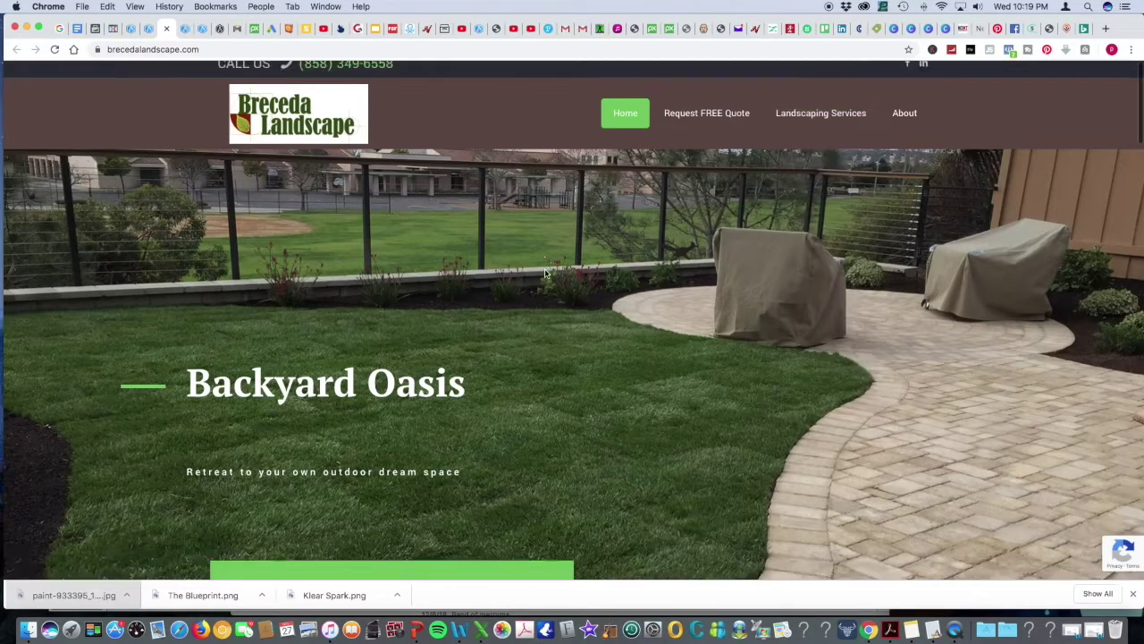
pyautogui.scroll(-4, 497, 306)
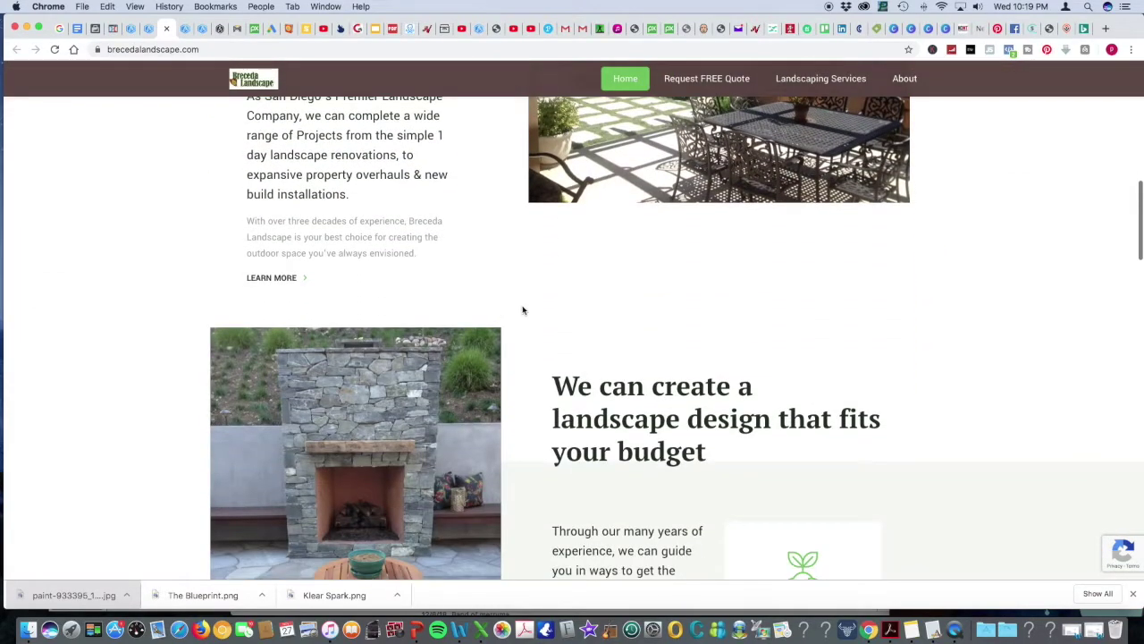
pyautogui.scroll(-8, 524, 309)
pyautogui.scroll(-8, 523, 310)
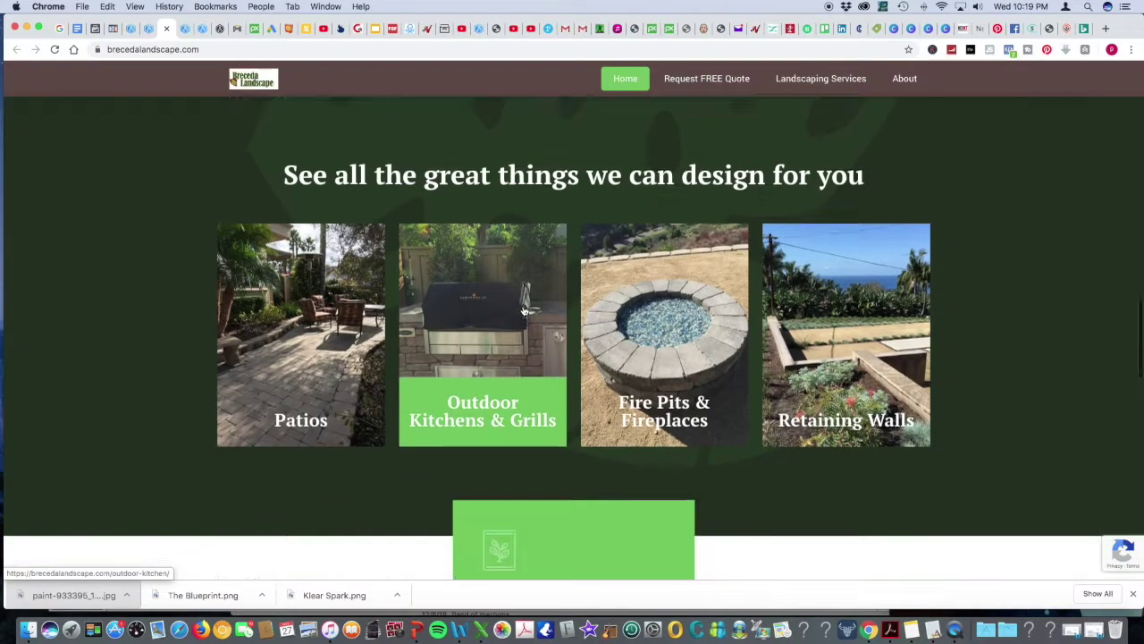
pyautogui.scroll(-5, 523, 311)
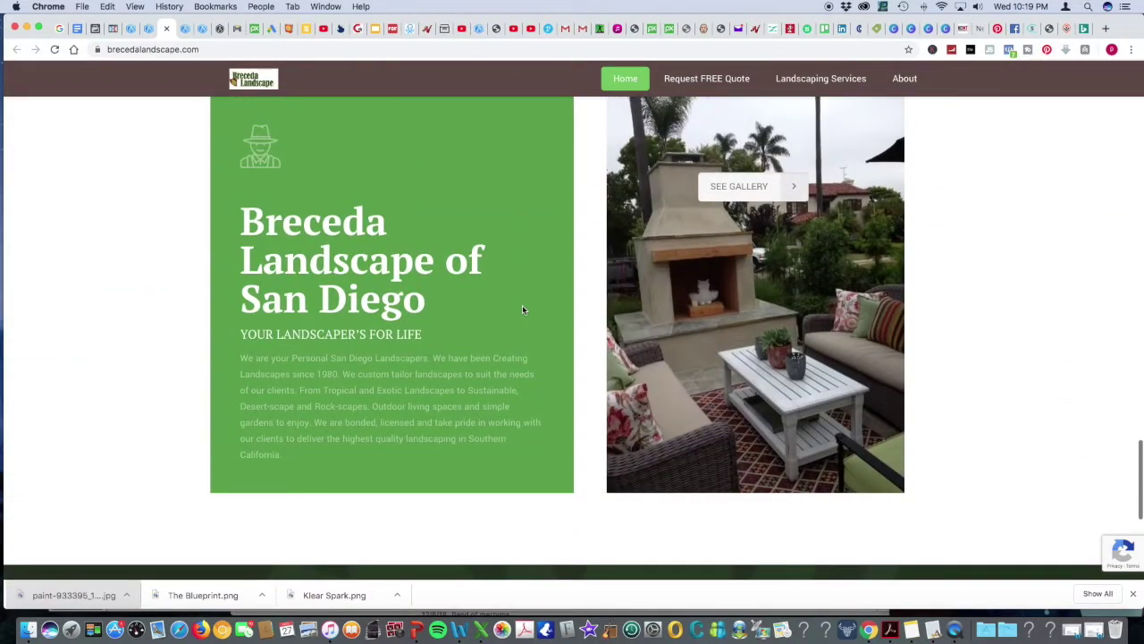
pyautogui.scroll(20, 523, 309)
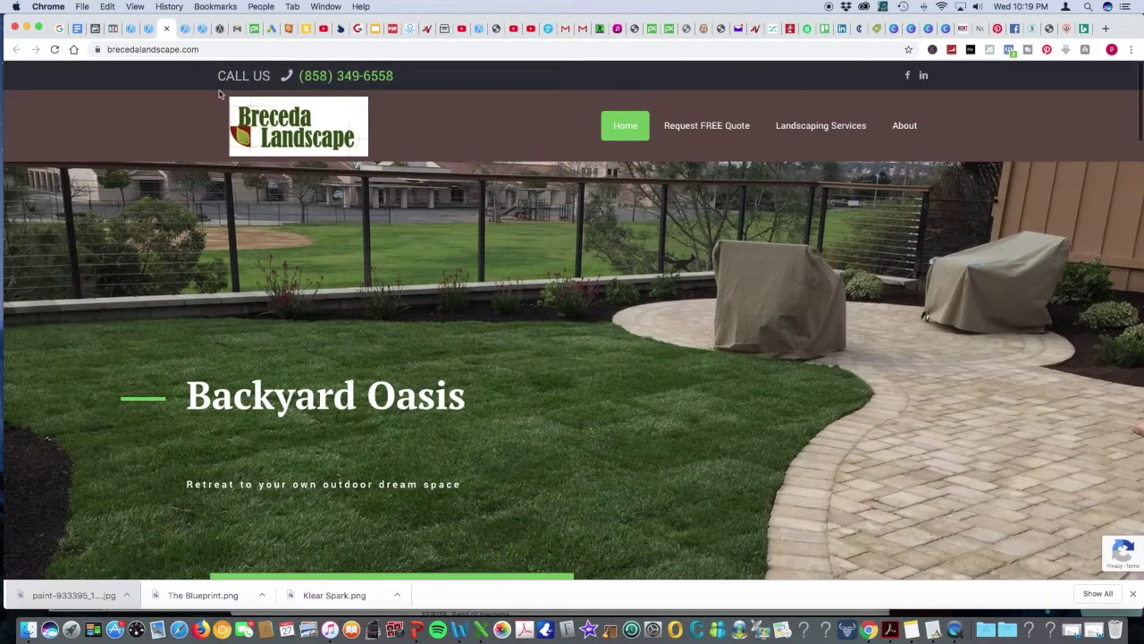
# - Return to the Ads Manager ad and fill its primary text with the "Attention Dallas Homeowners!!!" maid service copy stored in Notes
pyautogui.rightClick(95, 30)
pyautogui.click(95, 30)
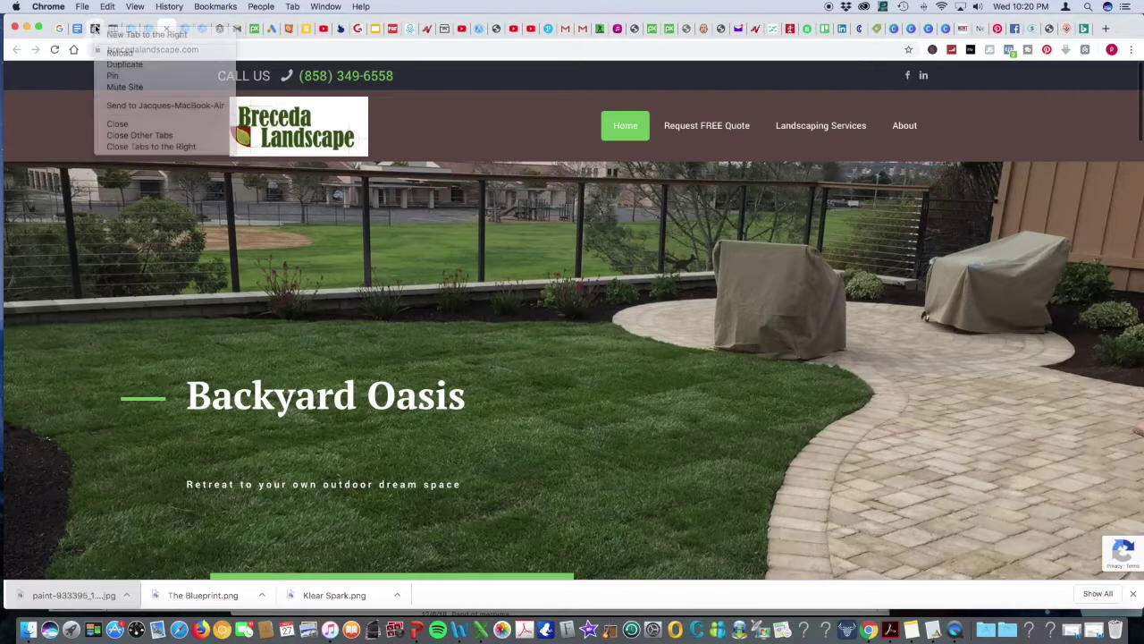
pyautogui.click(95, 30)
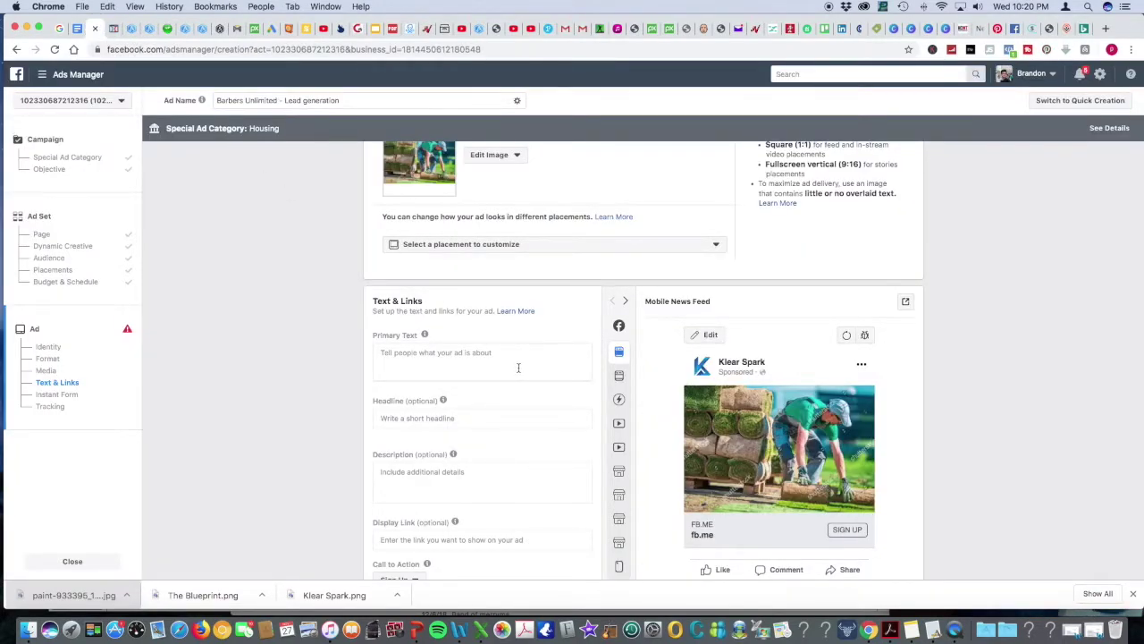
pyautogui.click(915, 631)
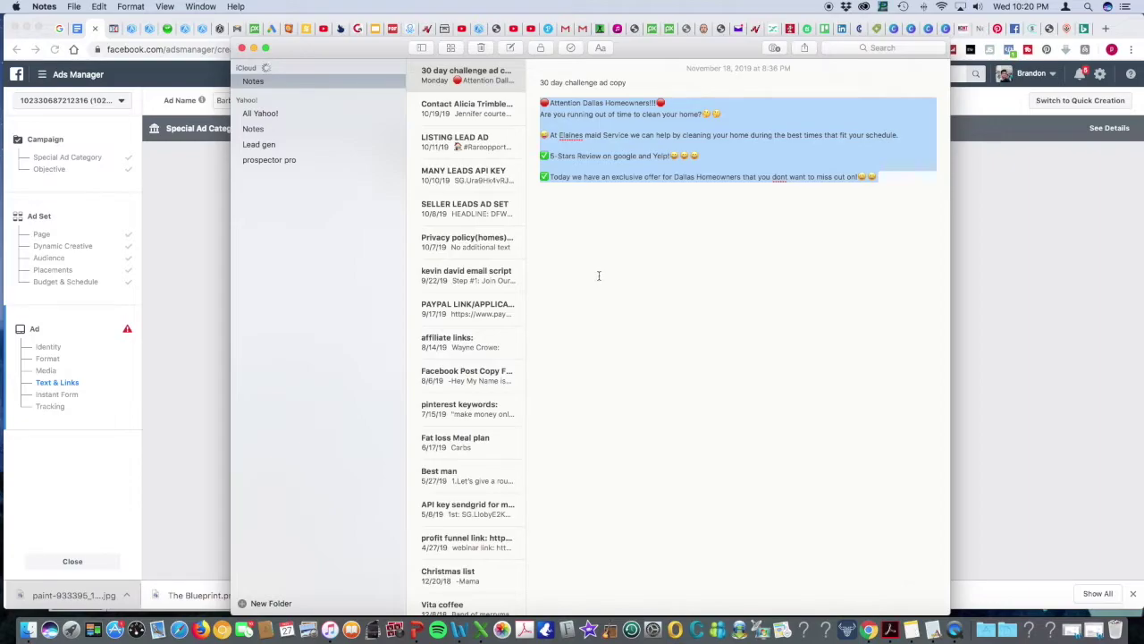
pyautogui.click(977, 270)
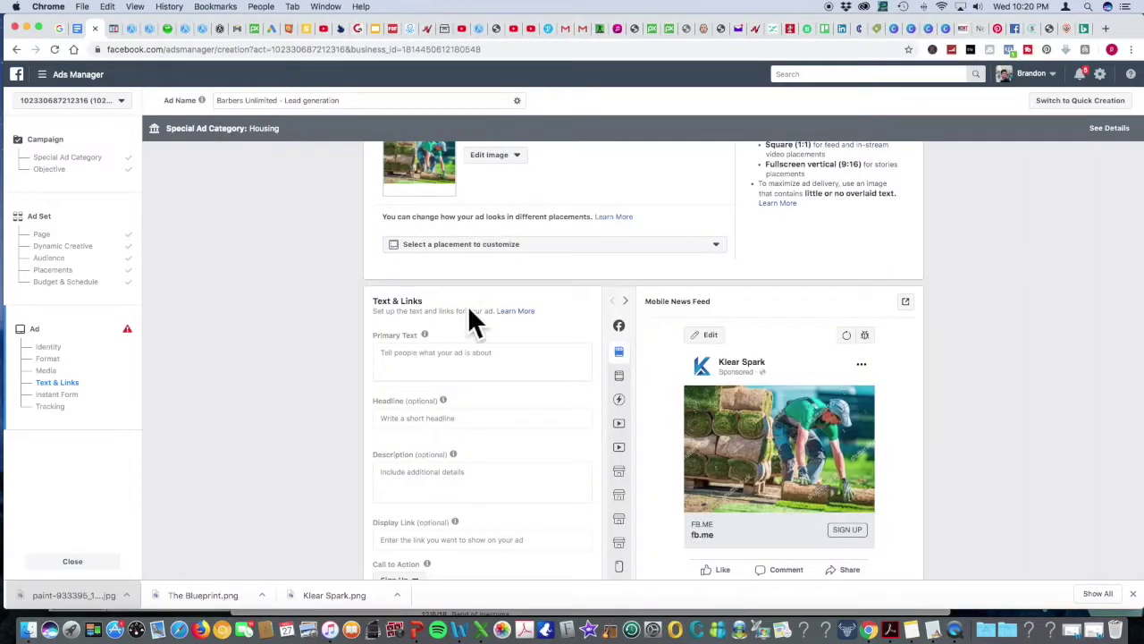
pyautogui.click(496, 353)
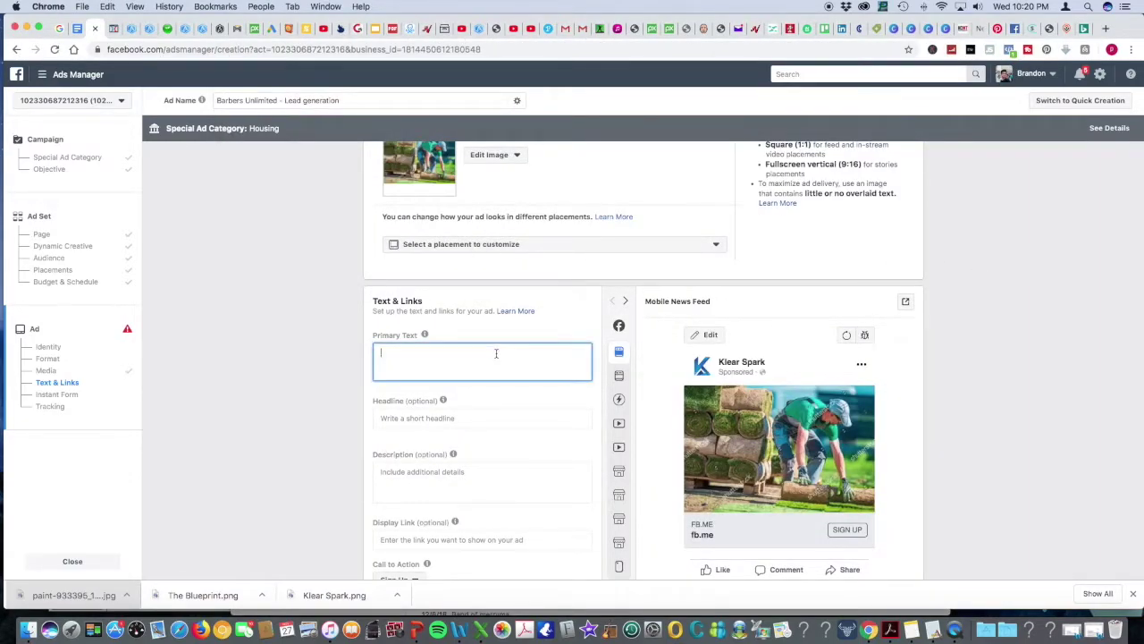
pyautogui.write('🔴Attention Dallas Homeowners!!!🔴 Are you running out of time to clean your home?😳😳  😀At Elaines maid Service we can help by cleaning your home during the best times that fit your schedule.  ✅5-Stars Review on google and Yelp!😀😀😀  ✅Today we have an exclusive offer for Dallas Homeowners that you dont want to miss out on!😀😀')
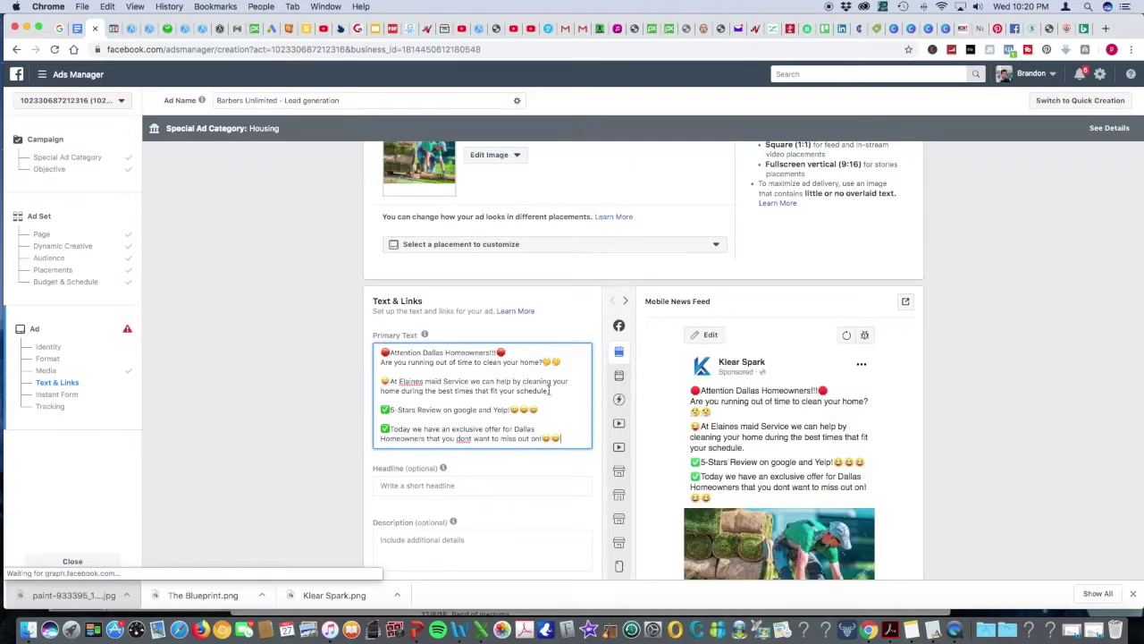
# - Replace the maid service sentence after "At" in the primary text with the business name "Larrys Lawn Service"
pyautogui.moveTo(548, 391); pyautogui.dragTo(398, 383)
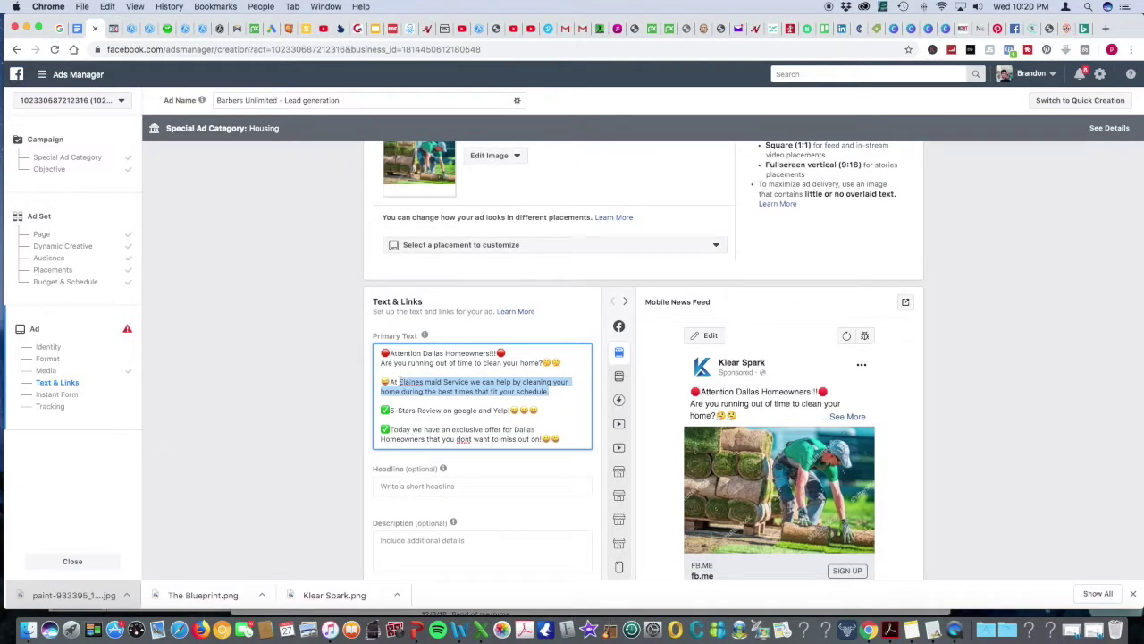
pyautogui.write('Larrys')
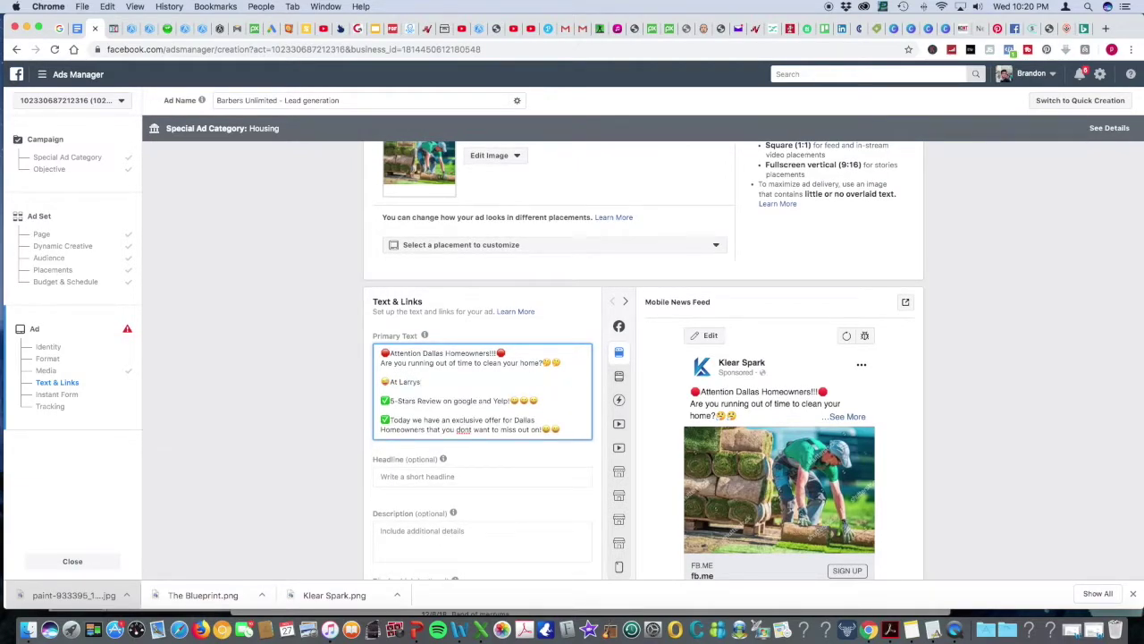
pyautogui.write(' Lawn ')
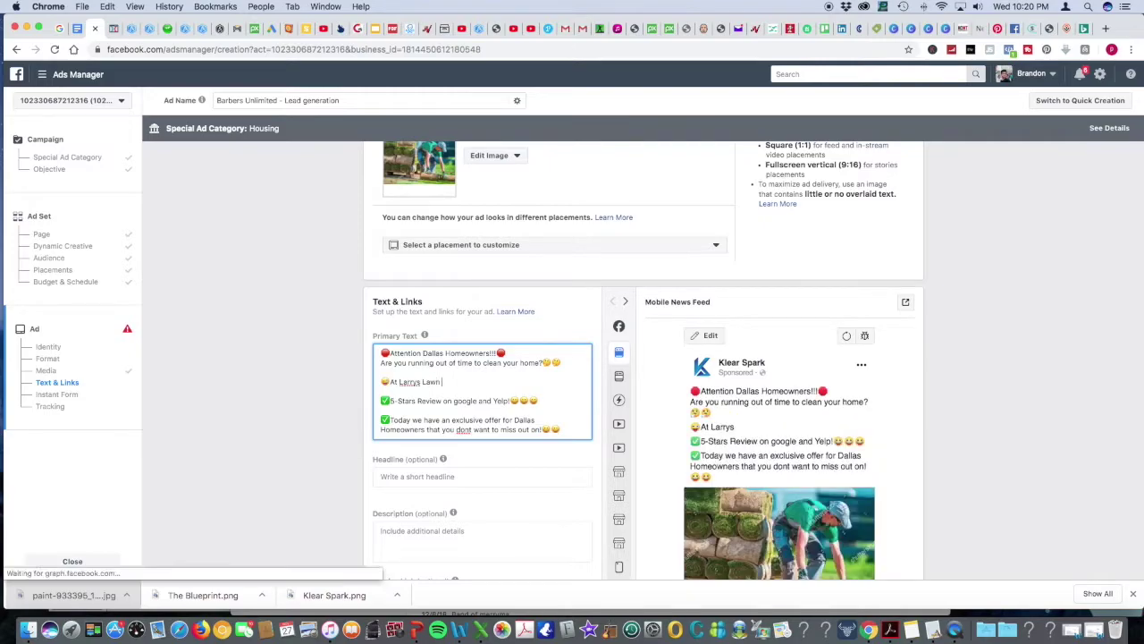
pyautogui.write('Servi')
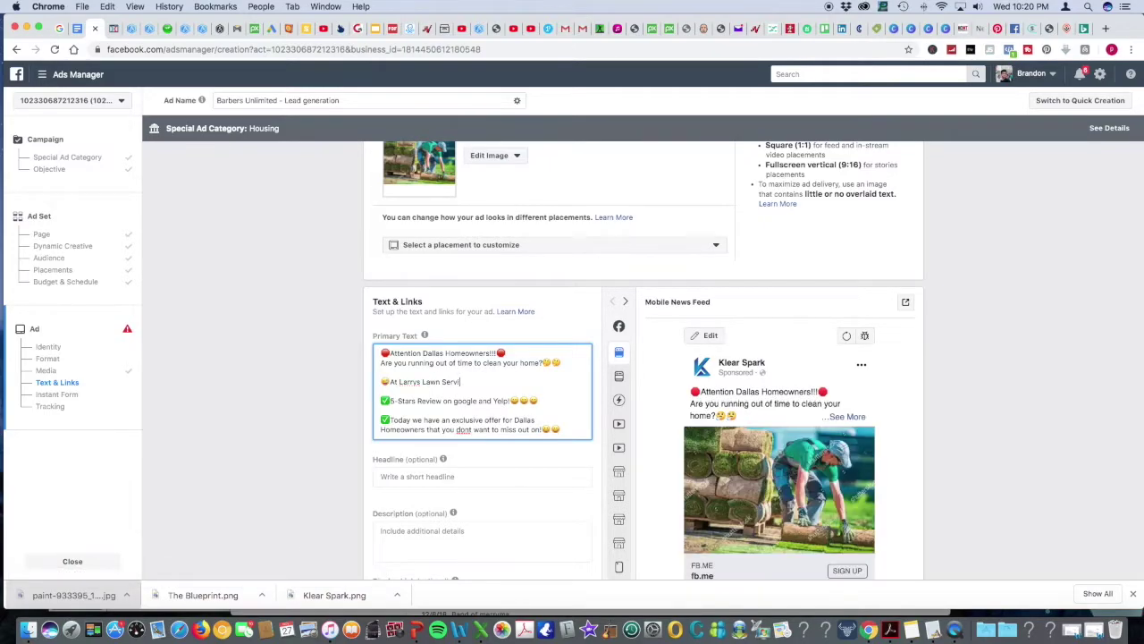
pyautogui.write('ce')
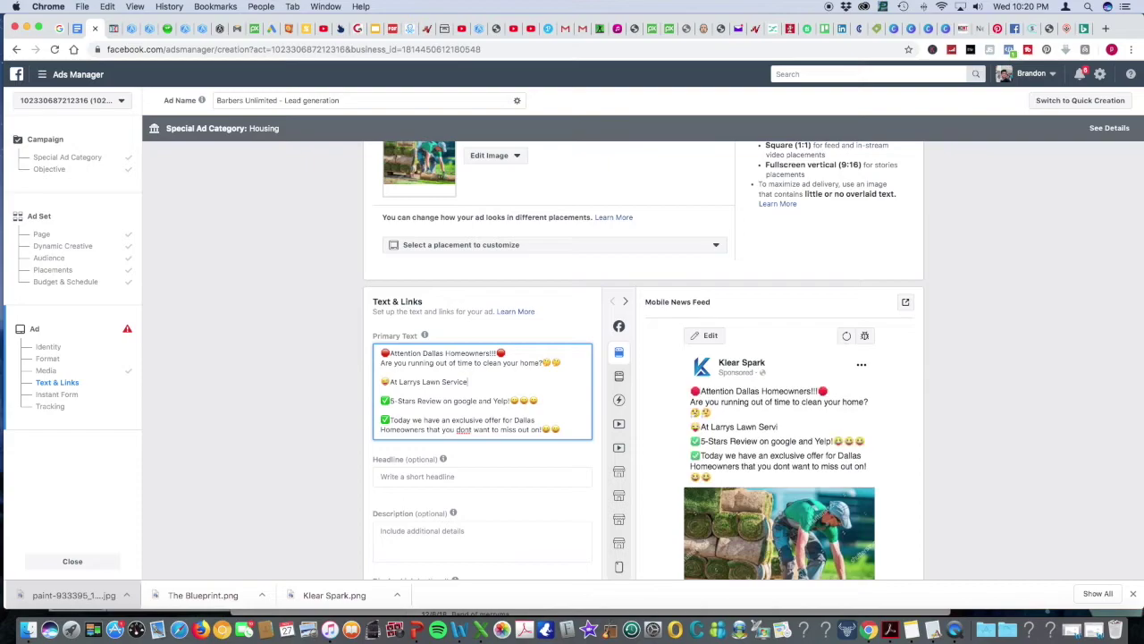
# - Complete the Larrys Lawn Service sentence with ", we have serviced residents in the DFW area for the past 20 years."
pyautogui.write(', we have serviced the D')
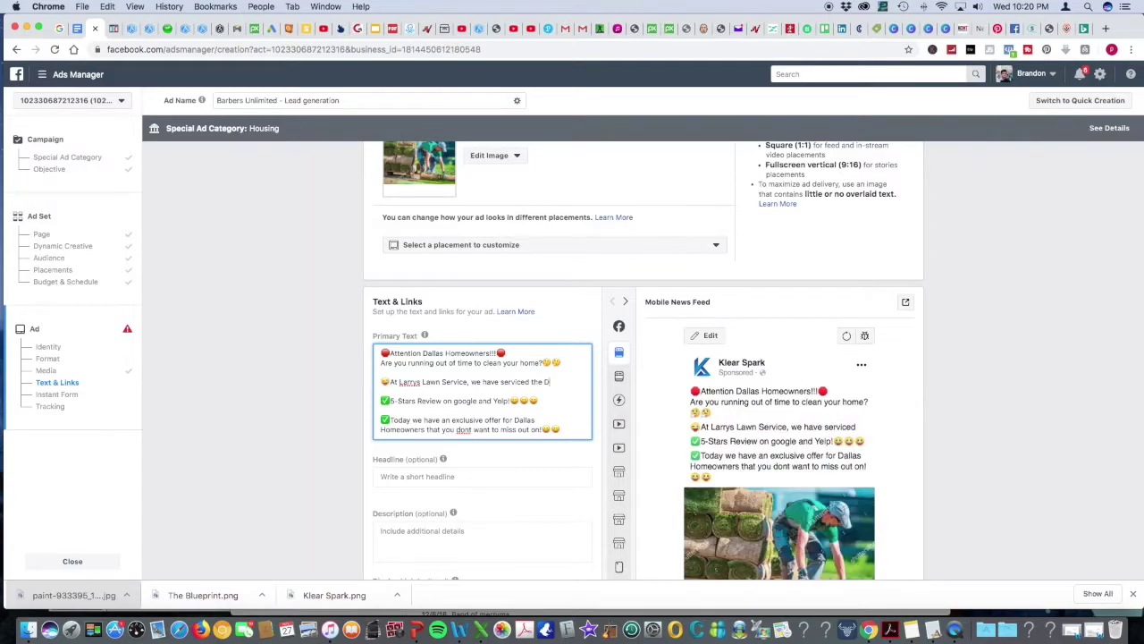
pyautogui.write('FW')
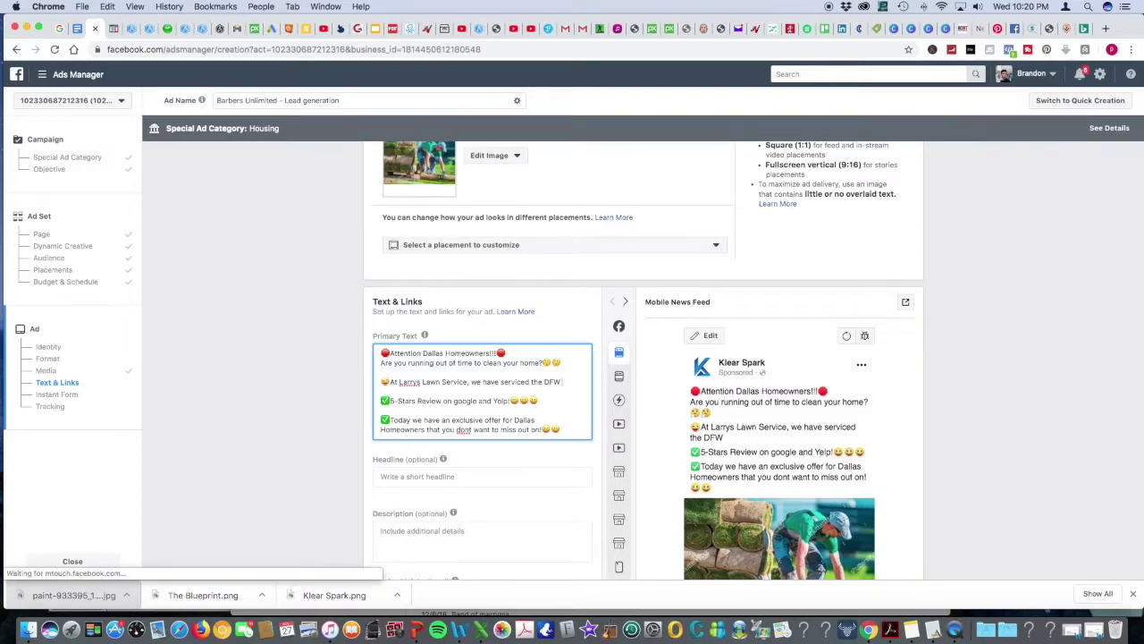
pyautogui.press('BackSpace')
pyautogui.press('BackSpace')
pyautogui.press('BackSpace')
pyautogui.press('BackSpace')
pyautogui.press('BackSpace')
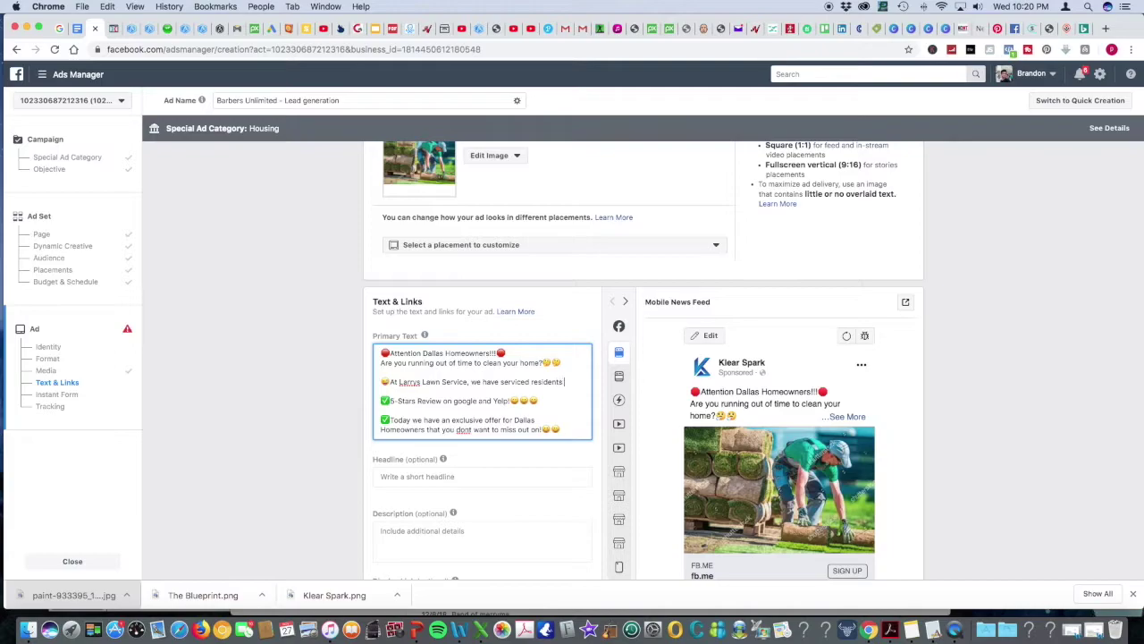
pyautogui.write('in the DFW are')
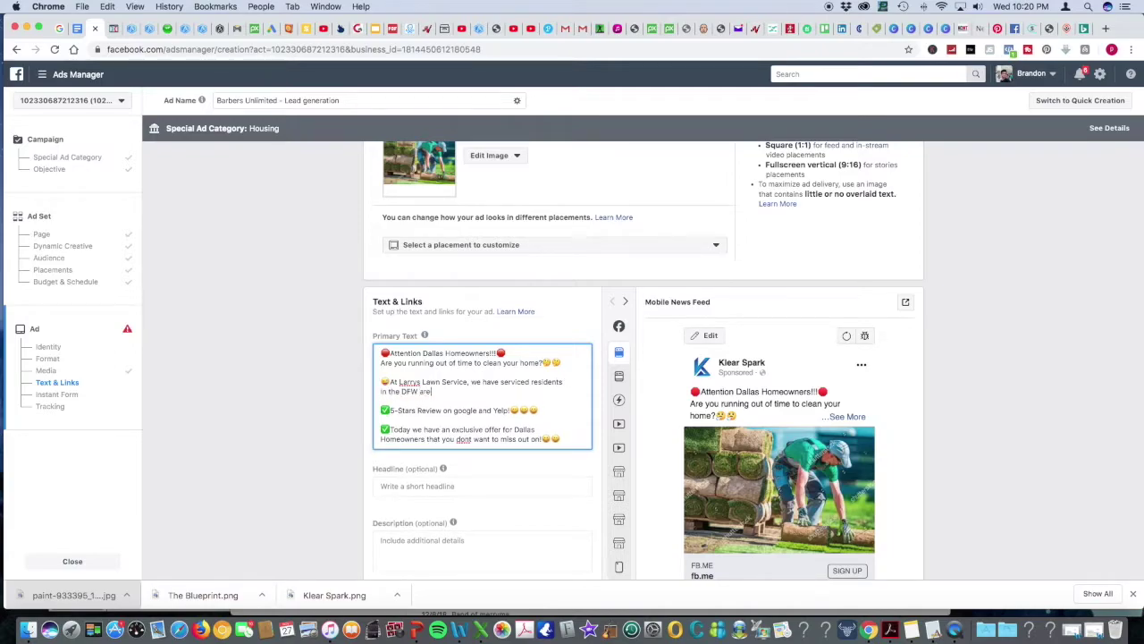
pyautogui.write('a for the pas')
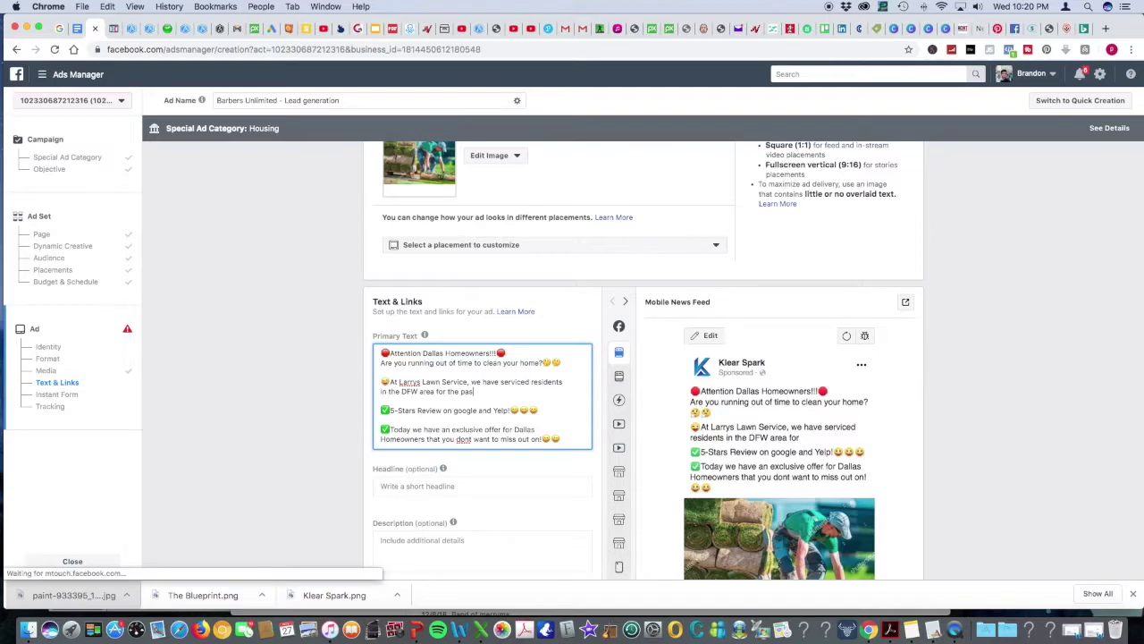
pyautogui.write('t')
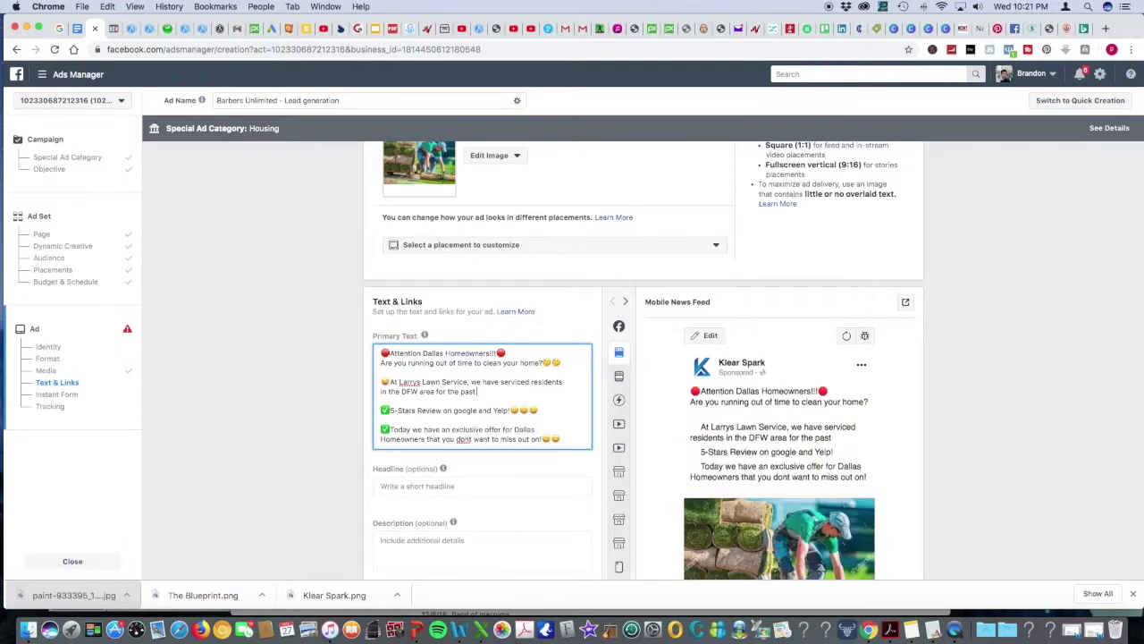
pyautogui.write(' 20 year')
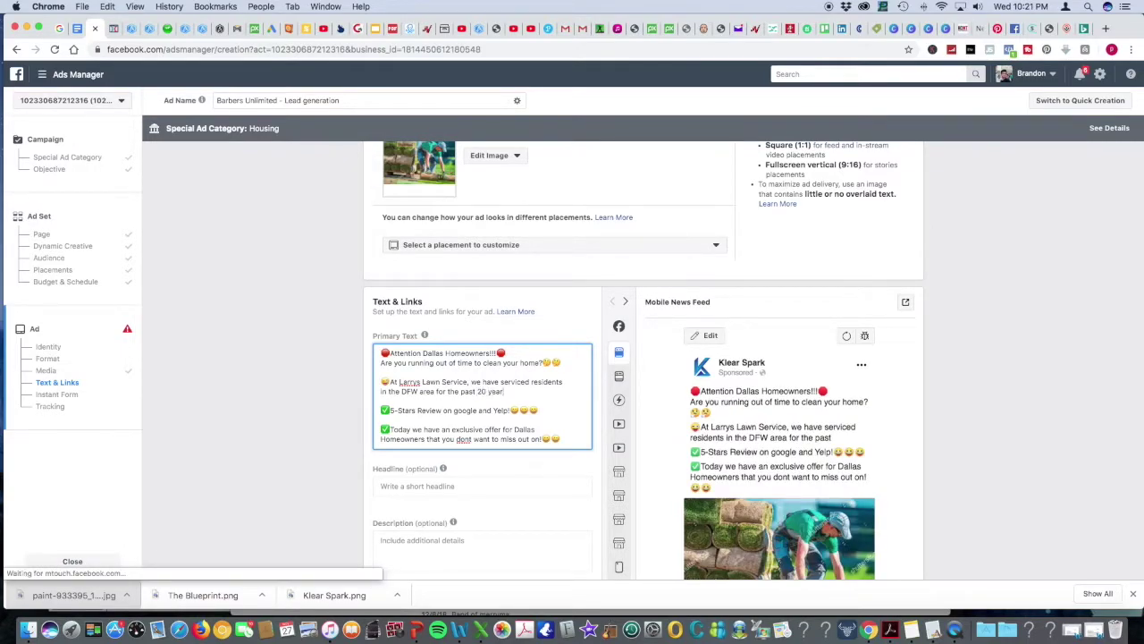
pyautogui.write('s  ✅5-St')
pyautogui.write('a')
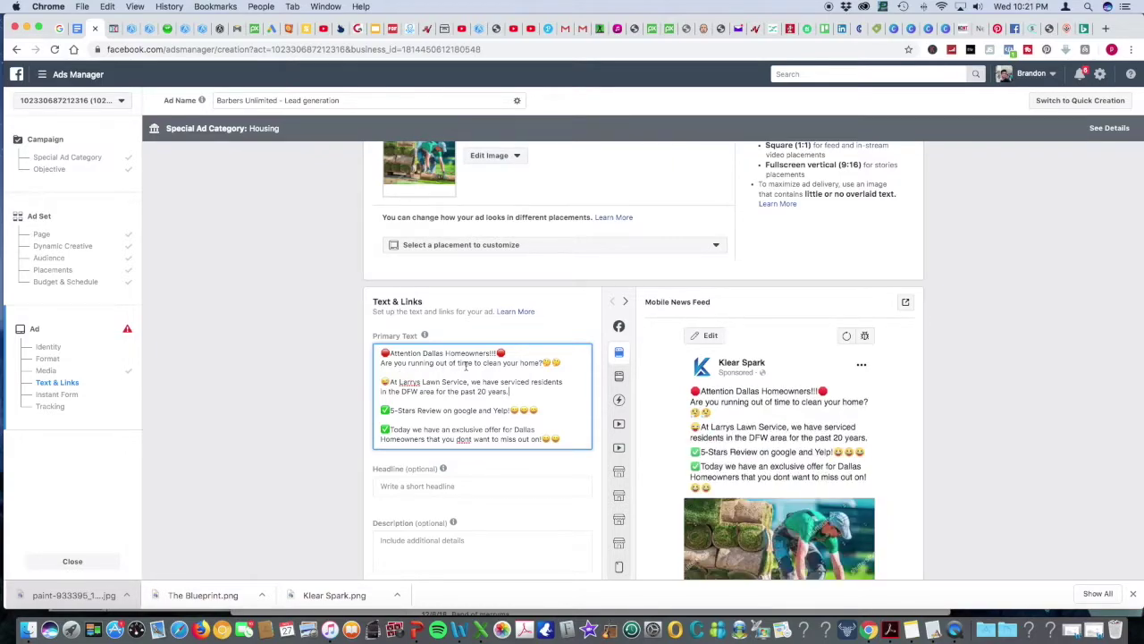
# - Reword the question in the primary text's second line to "Do you need landscaping help for your home?", keeping its emojis
pyautogui.moveTo(502, 363); pyautogui.dragTo(379, 364)
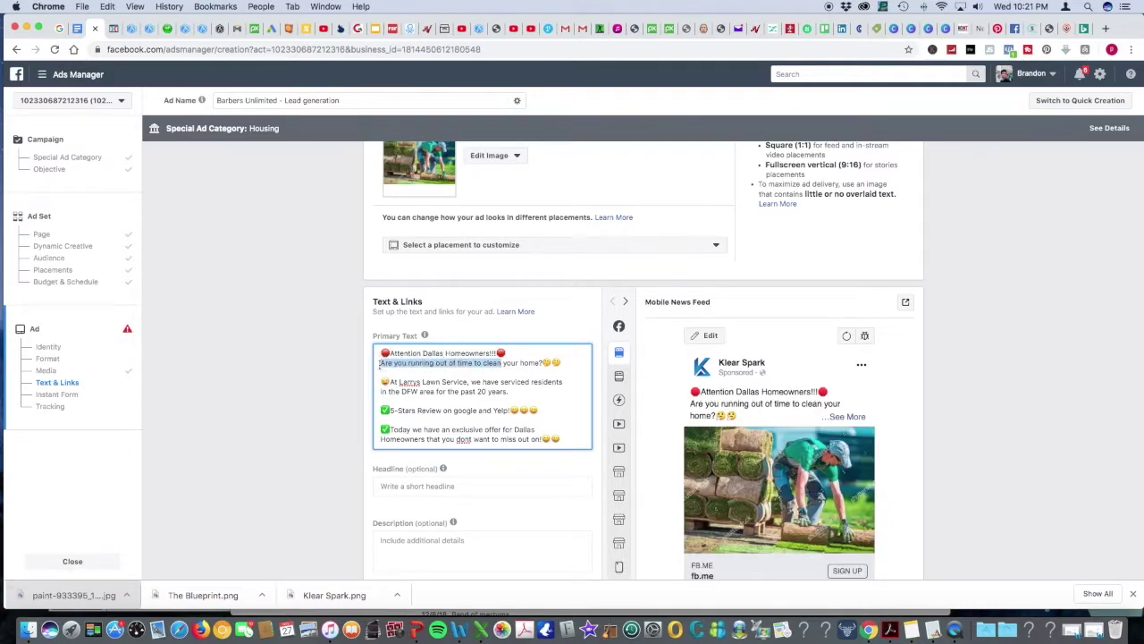
pyautogui.write('do you nee')
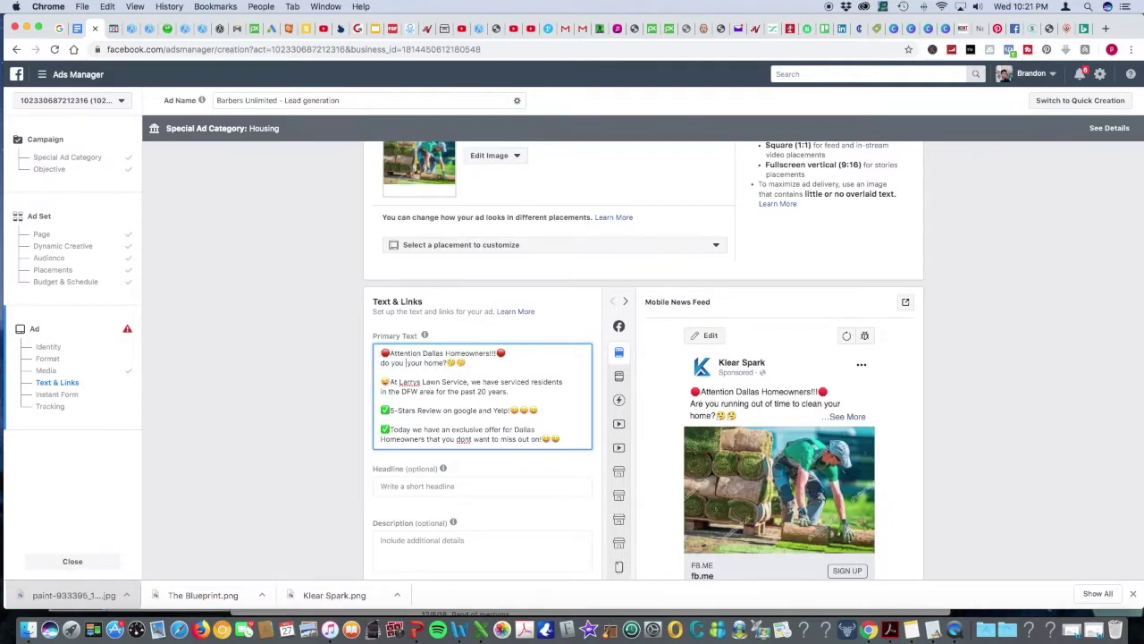
pyautogui.write('d landscaping help for')
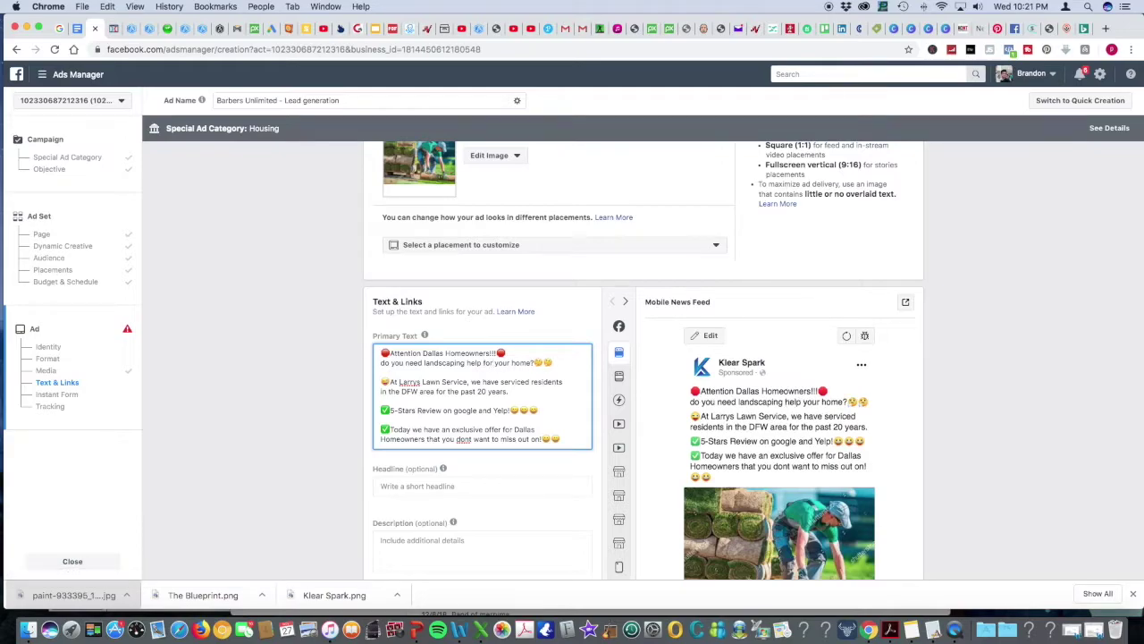
pyautogui.click(386, 364)
pyautogui.press('BackSpace')
pyautogui.write('D')
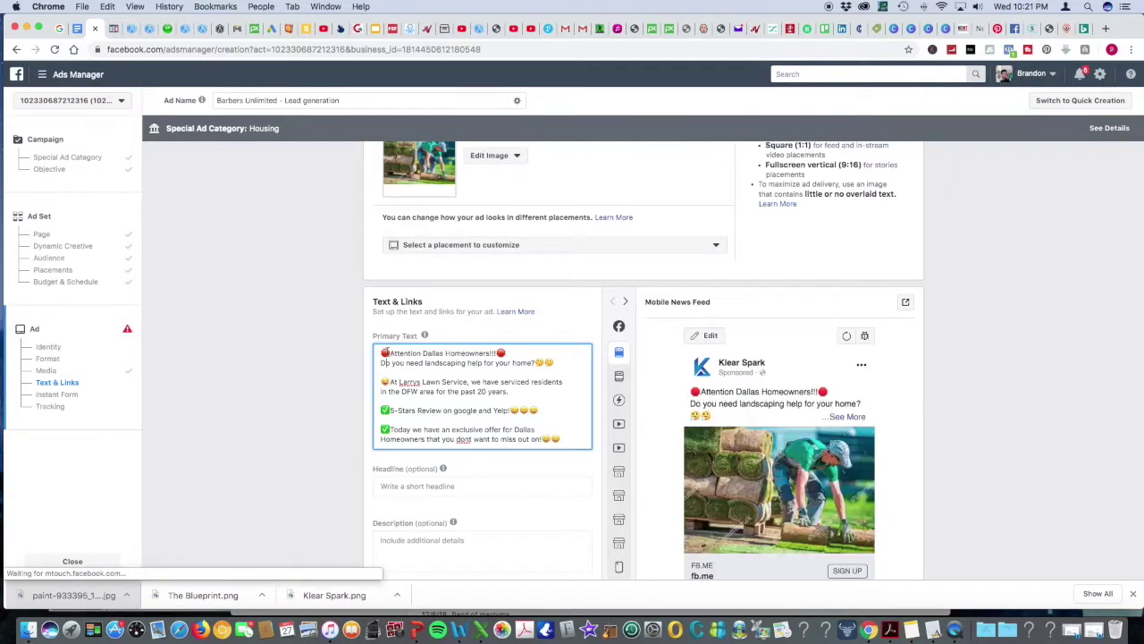
# - Review the primary text line by line, from the Dallas homeowners greeting through the 5-star reviews line to the exclusive offer line
pyautogui.moveTo(384, 354); pyautogui.dragTo(493, 352)
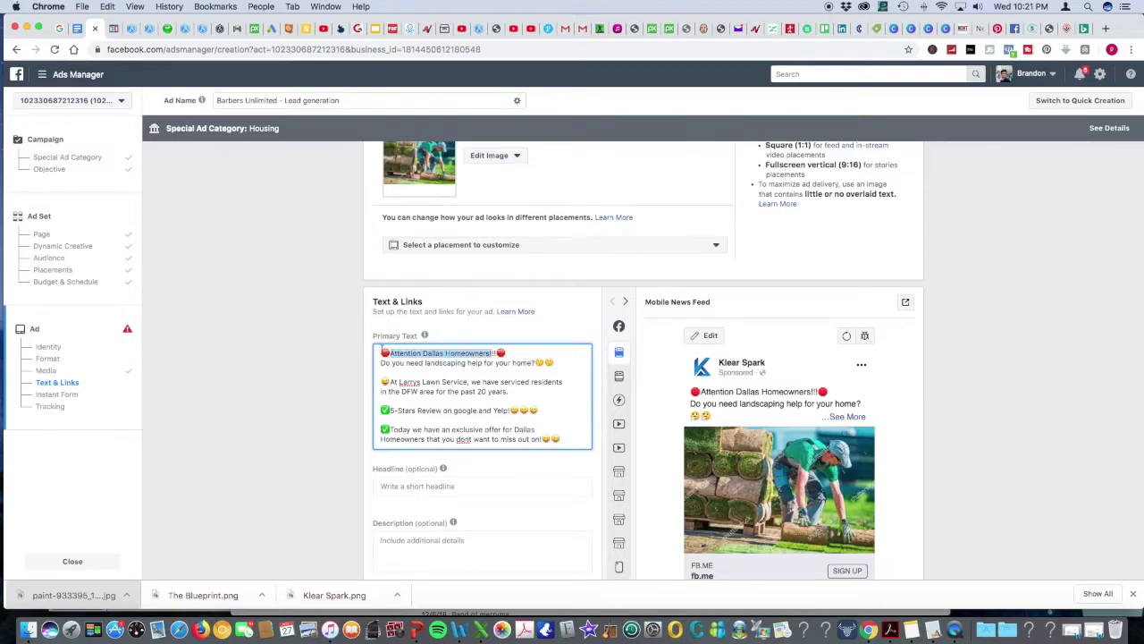
pyautogui.moveTo(384, 353); pyautogui.dragTo(487, 352)
pyautogui.click(386, 363)
pyautogui.moveTo(386, 363); pyautogui.dragTo(533, 363)
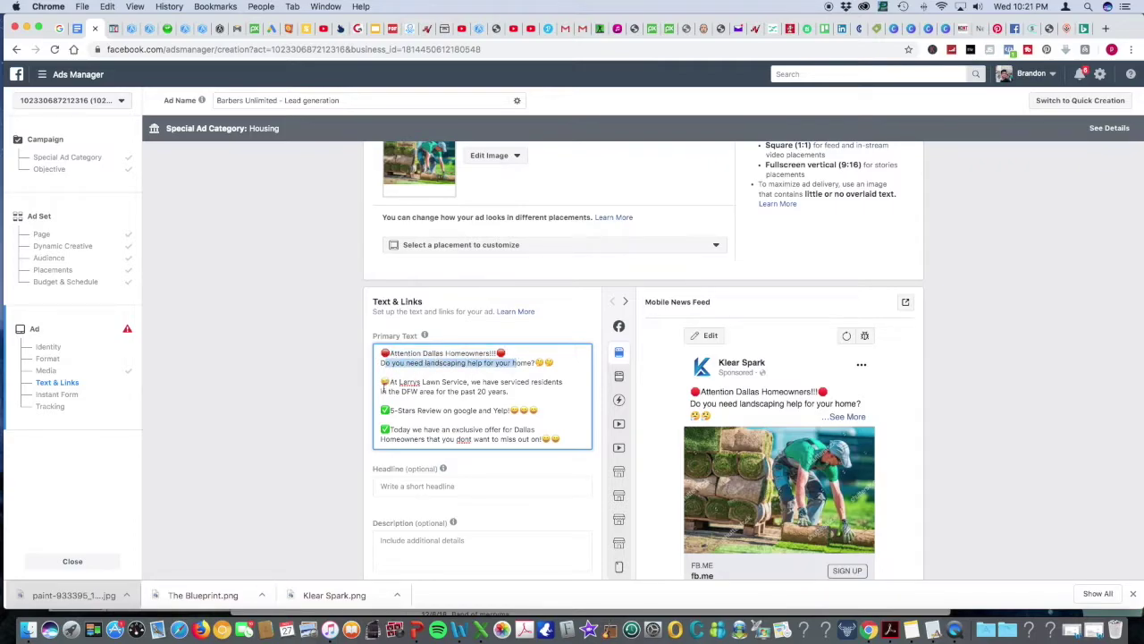
pyautogui.moveTo(383, 390); pyautogui.dragTo(481, 379)
pyautogui.click(391, 411)
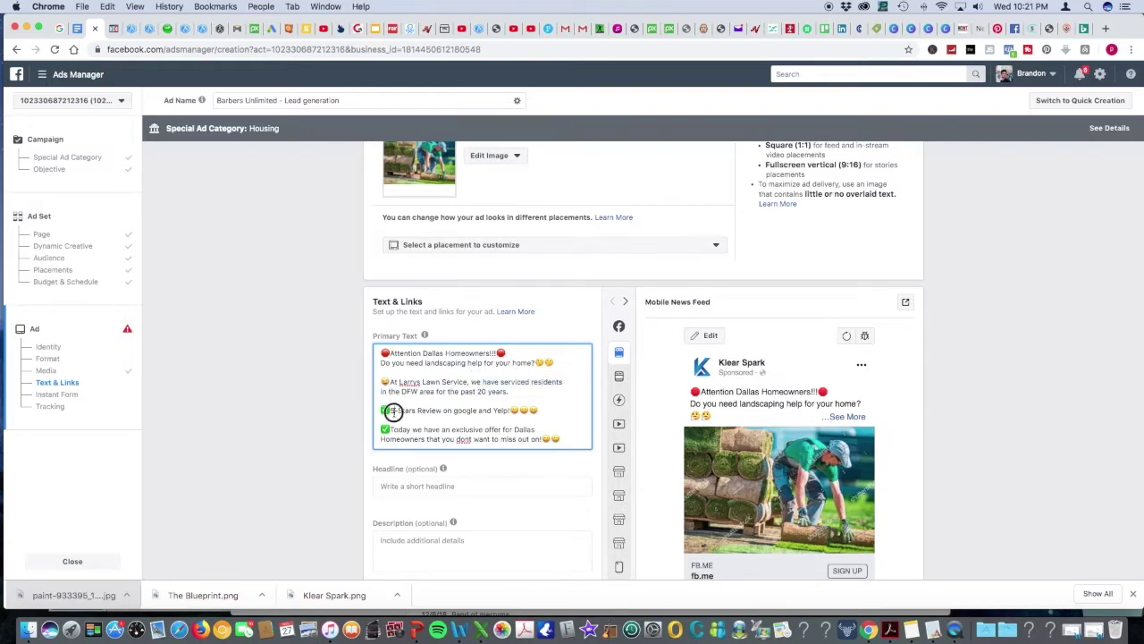
pyautogui.moveTo(390, 411); pyautogui.dragTo(542, 414)
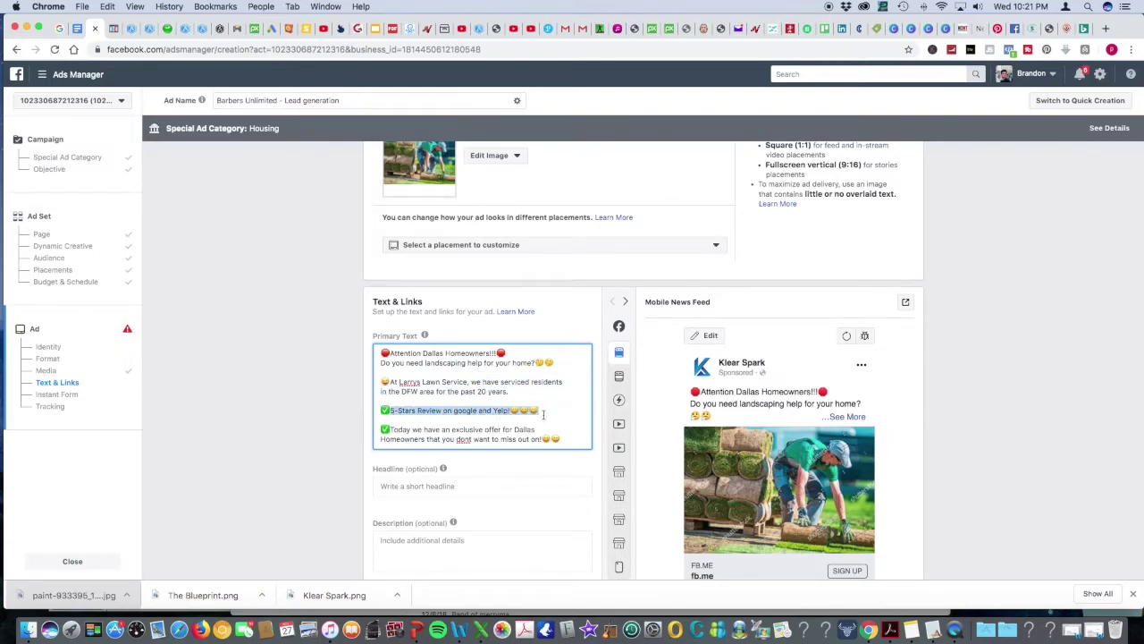
pyautogui.click(404, 436)
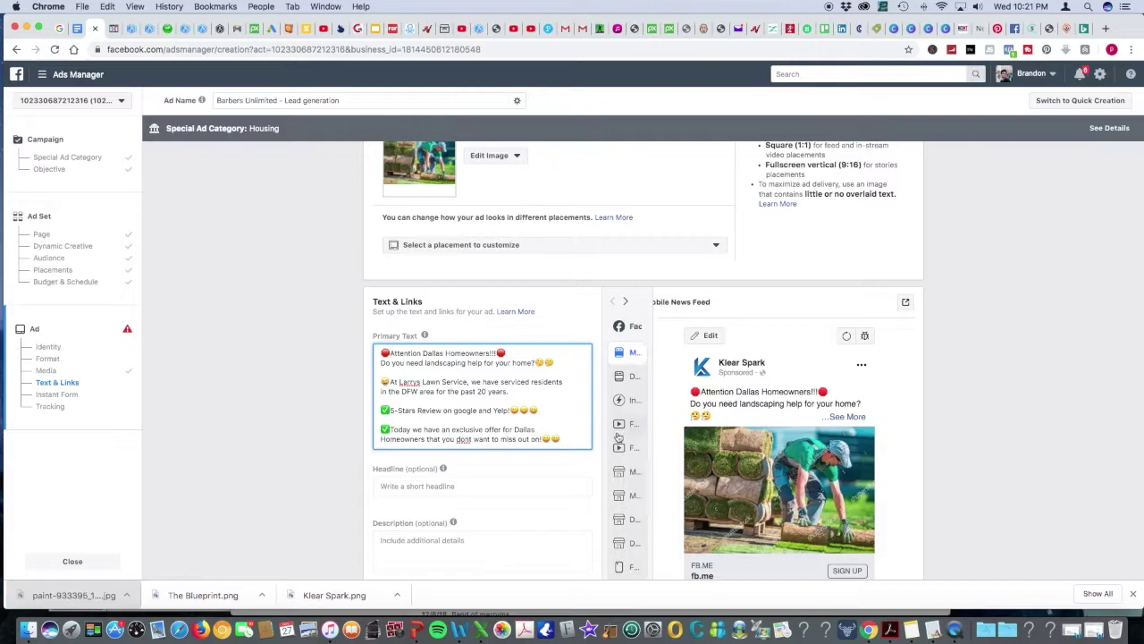
# - Add a closing line "25% Off Your First Order" below the exclusive offer sentence in the primary text and select that line
pyautogui.click(564, 438)
pyautogui.press('Return')
pyautogui.press('Return')
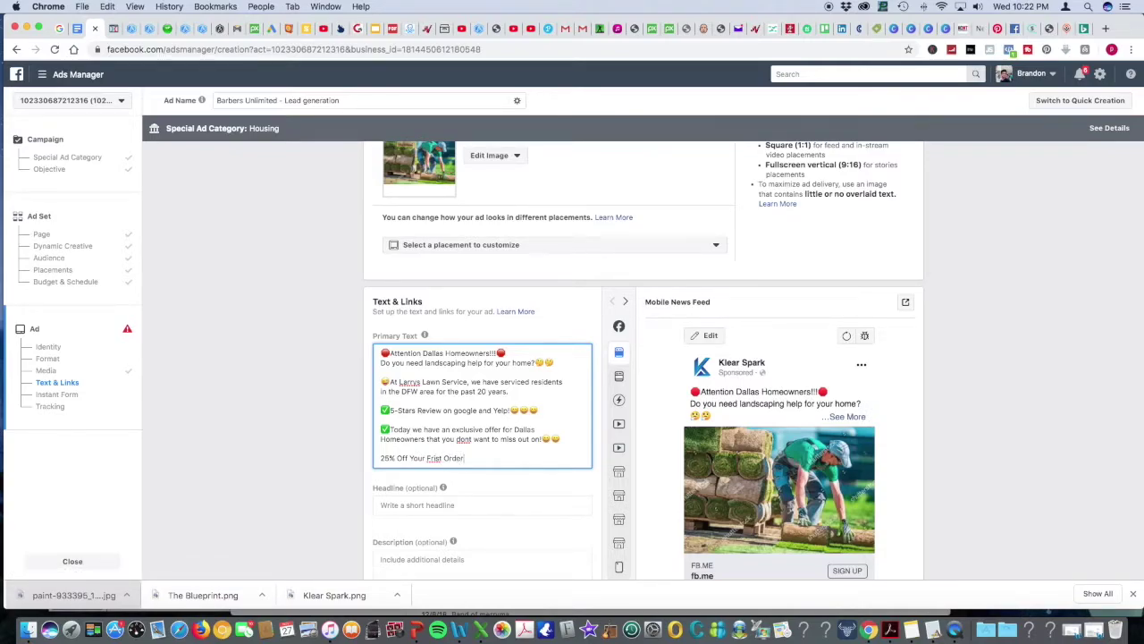
pyautogui.click(438, 458)
pyautogui.press('BackSpace')
pyautogui.press('Right')
pyautogui.write('r')
pyautogui.click(462, 459)
pyautogui.keyDown('shift'); pyautogui.click(375, 459); pyautogui.keyUp('shift')
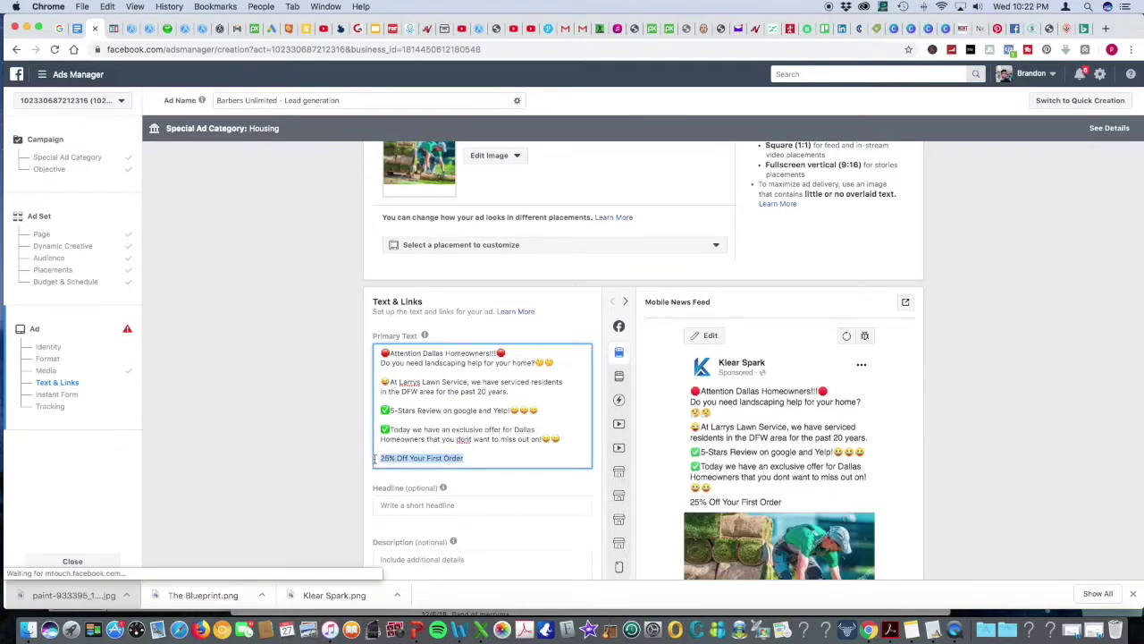
# - Copy the "25% Off Your First Order" line from the primary text into the ad's headline and check the preview
pyautogui.press('super+c')
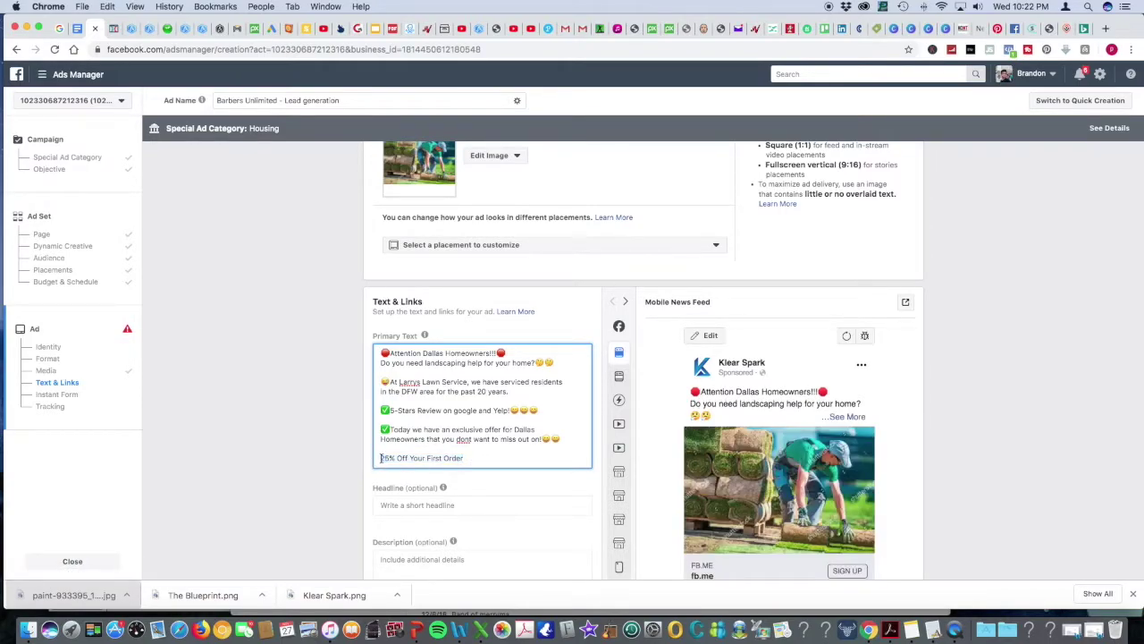
pyautogui.click(420, 505)
pyautogui.press('super+v')
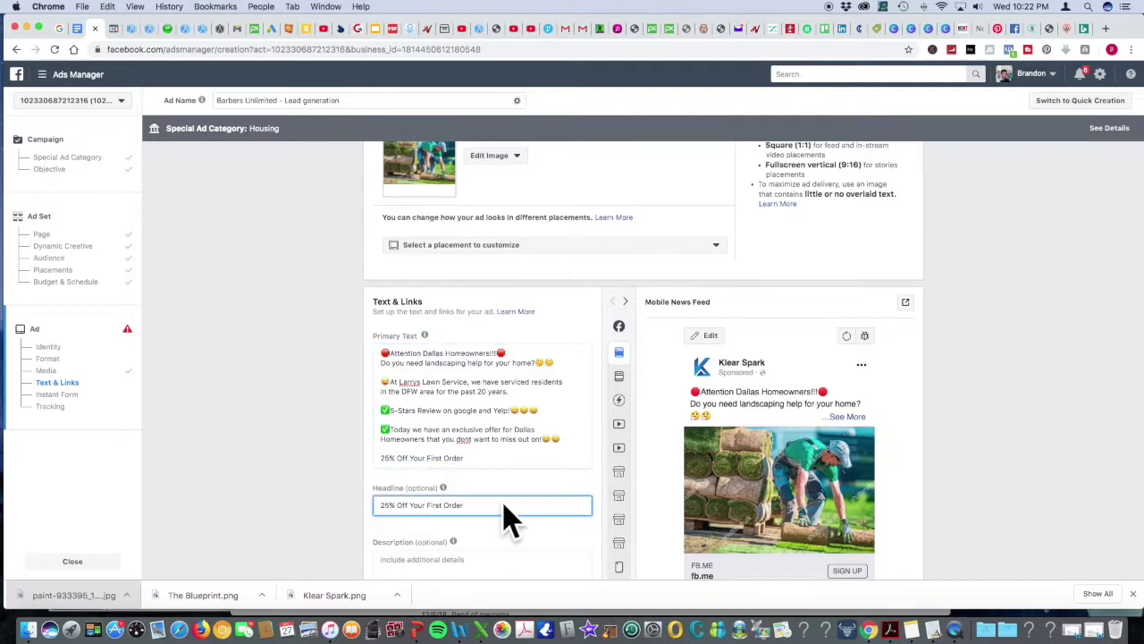
pyautogui.scroll(-2, 510, 510)
pyautogui.scroll(-5, 483, 399)
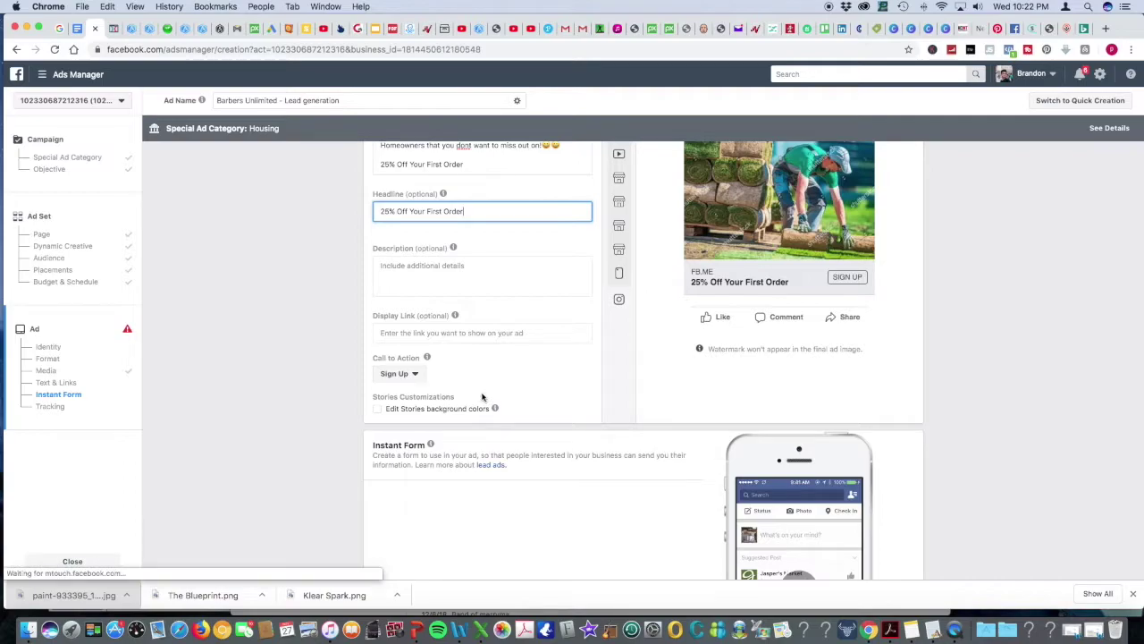
pyautogui.scroll(5, 487, 394)
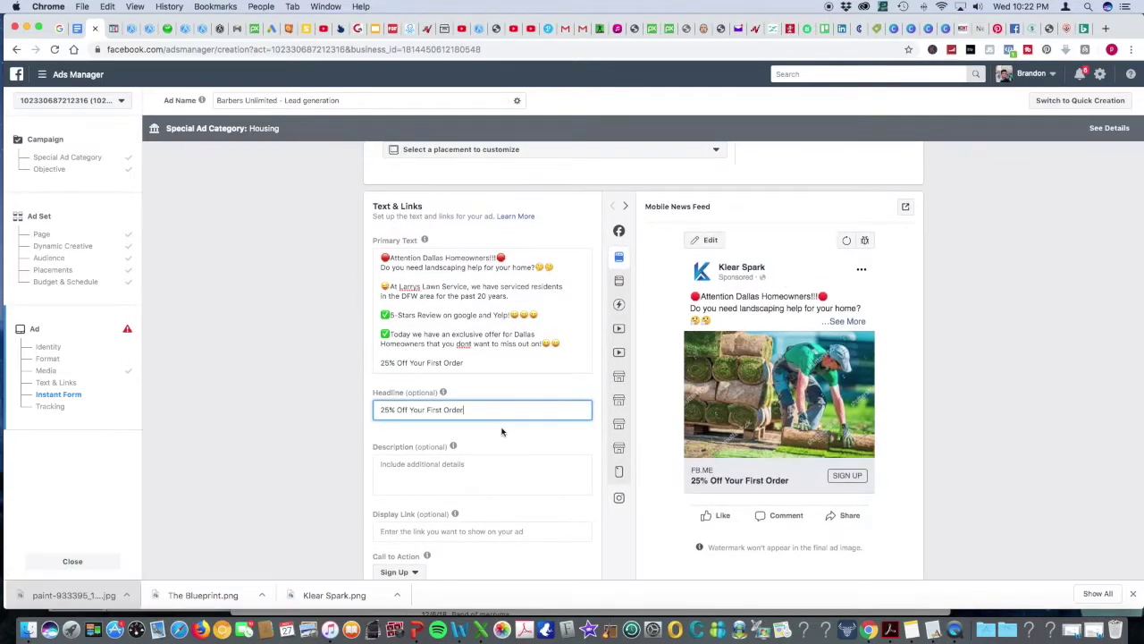
# - Set the ad's call to action to Get Offer
pyautogui.scroll(-6, 503, 429)
pyautogui.click(414, 304)
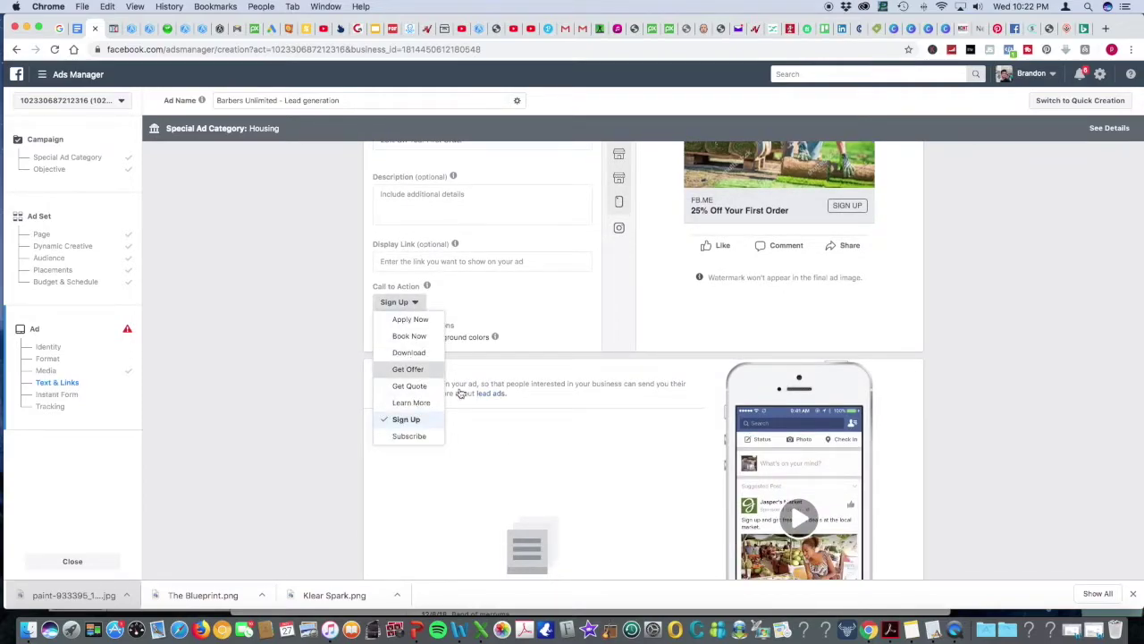
pyautogui.click(418, 371)
# - Create a new instant form and add a phone number contact question alongside email and full name
pyautogui.scroll(-4, 564, 396)
pyautogui.click(531, 437)
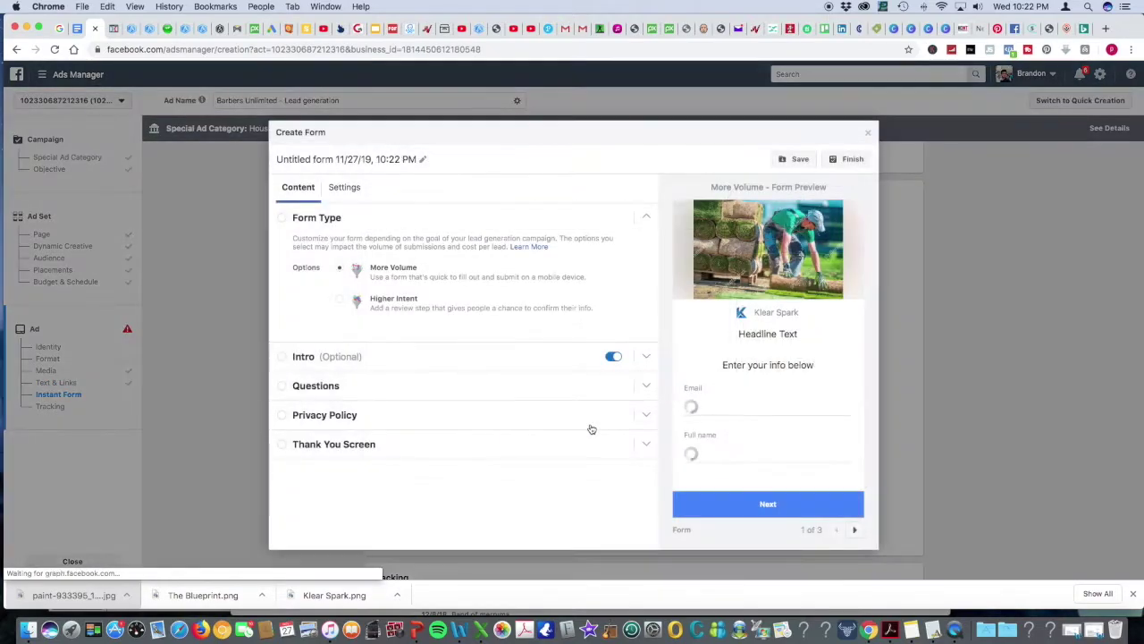
pyautogui.click(340, 385)
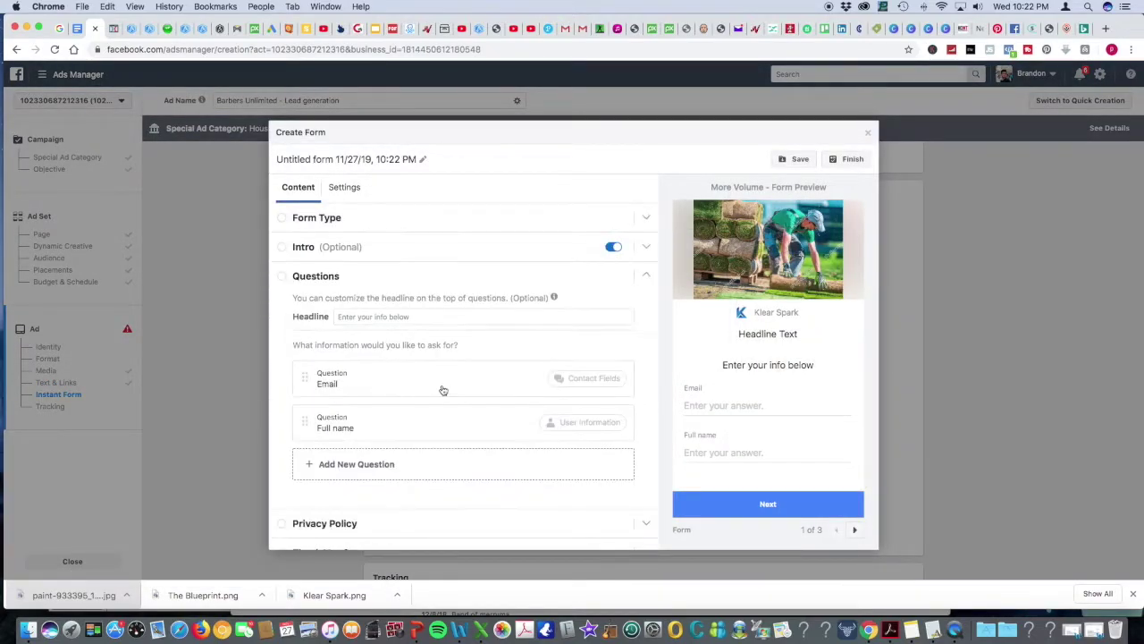
pyautogui.click(338, 469)
pyautogui.moveTo(407, 472)
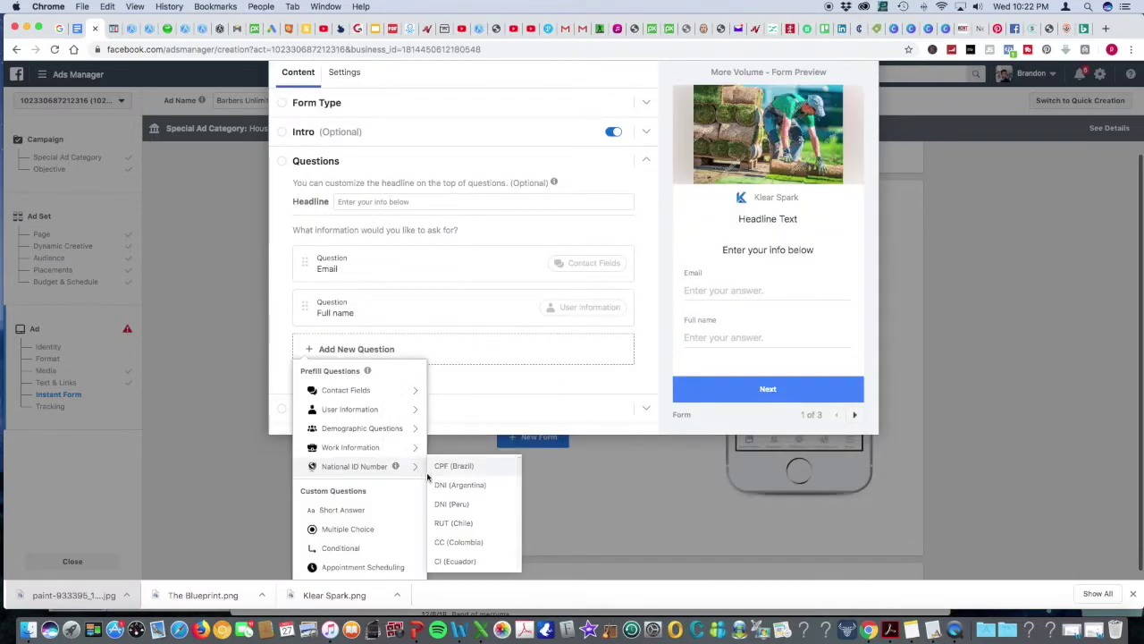
pyautogui.moveTo(336, 392)
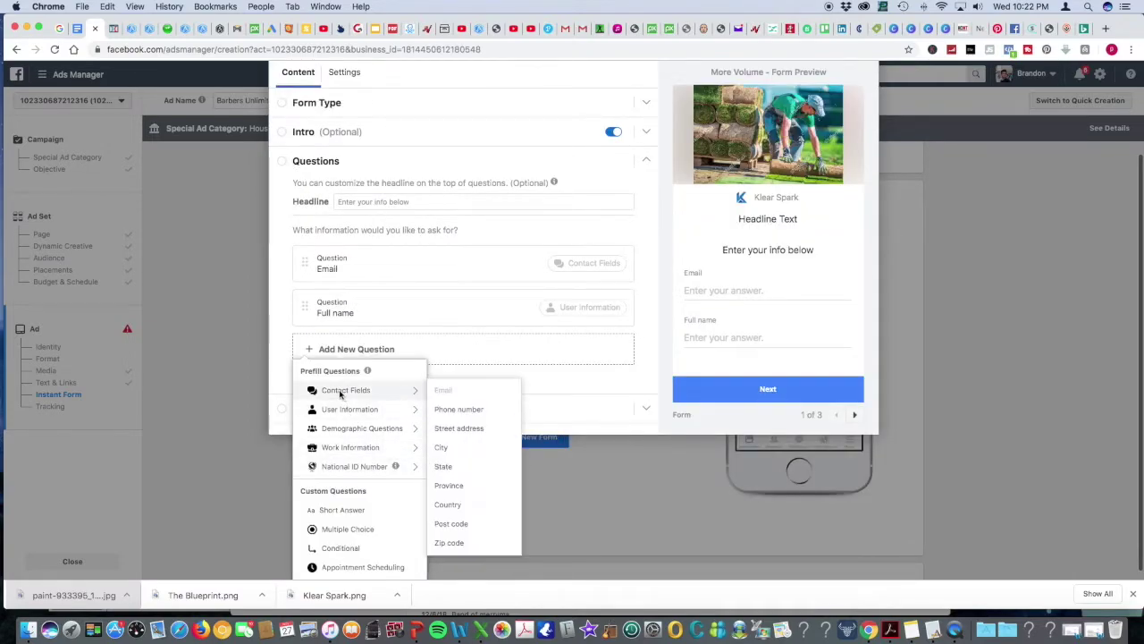
pyautogui.click(458, 410)
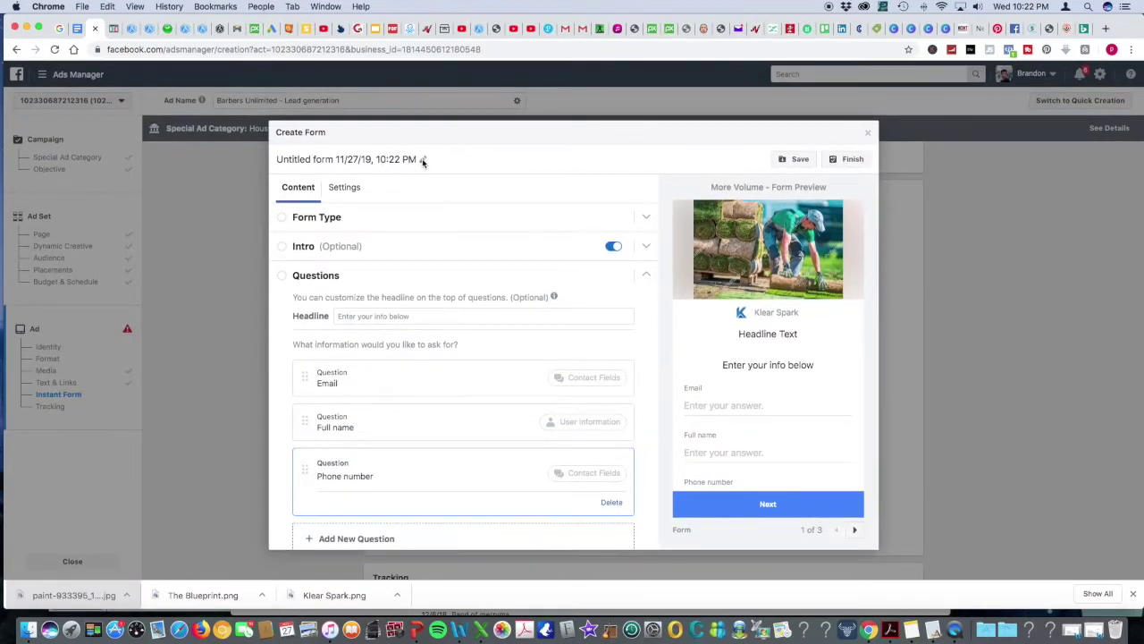
# - Rename the untitled lead form as "Landscaping" and collapse its open section
pyautogui.moveTo(416, 158); pyautogui.dragTo(276, 162)
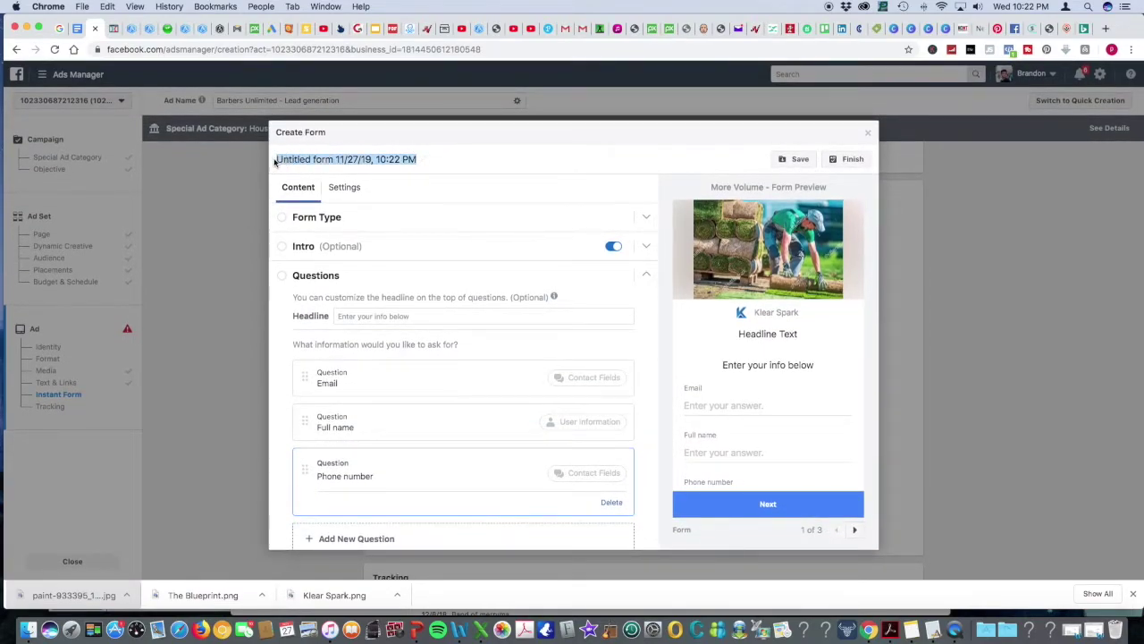
pyautogui.write('Lanscaping')
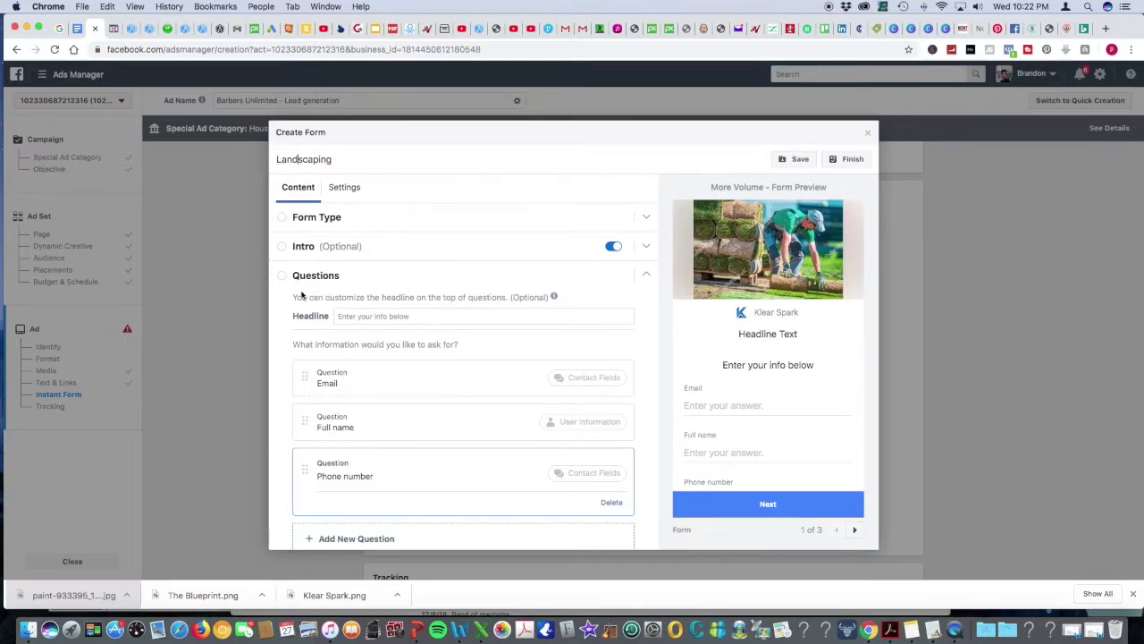
pyautogui.click(284, 220)
pyautogui.click(284, 220)
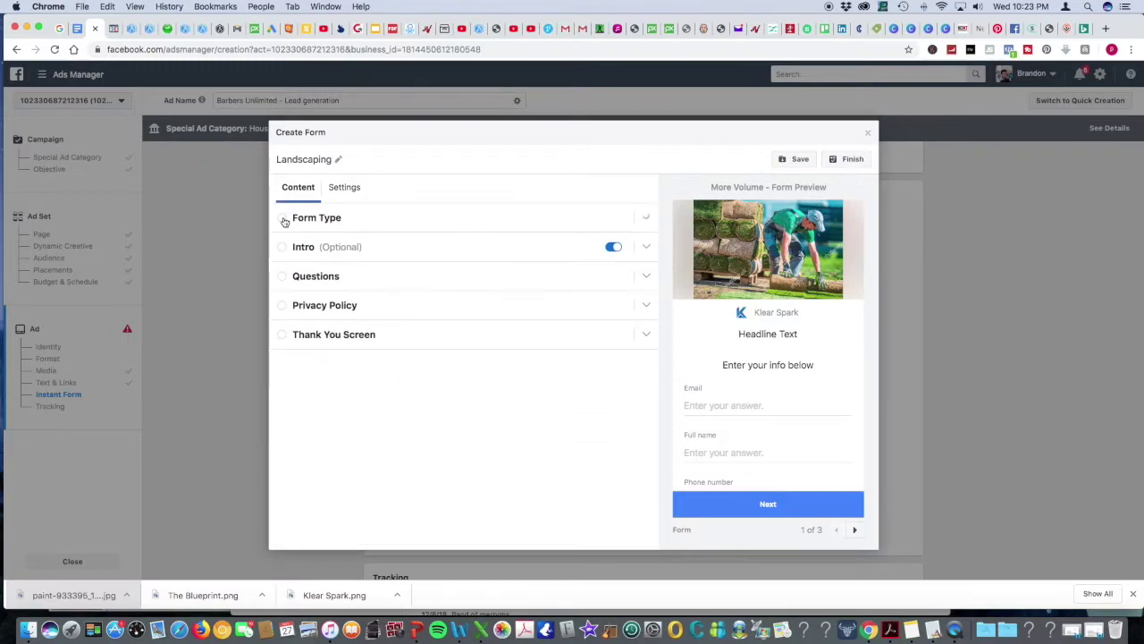
# - Turn off the optional Intro section of the Landscaping lead form
pyautogui.click(287, 278)
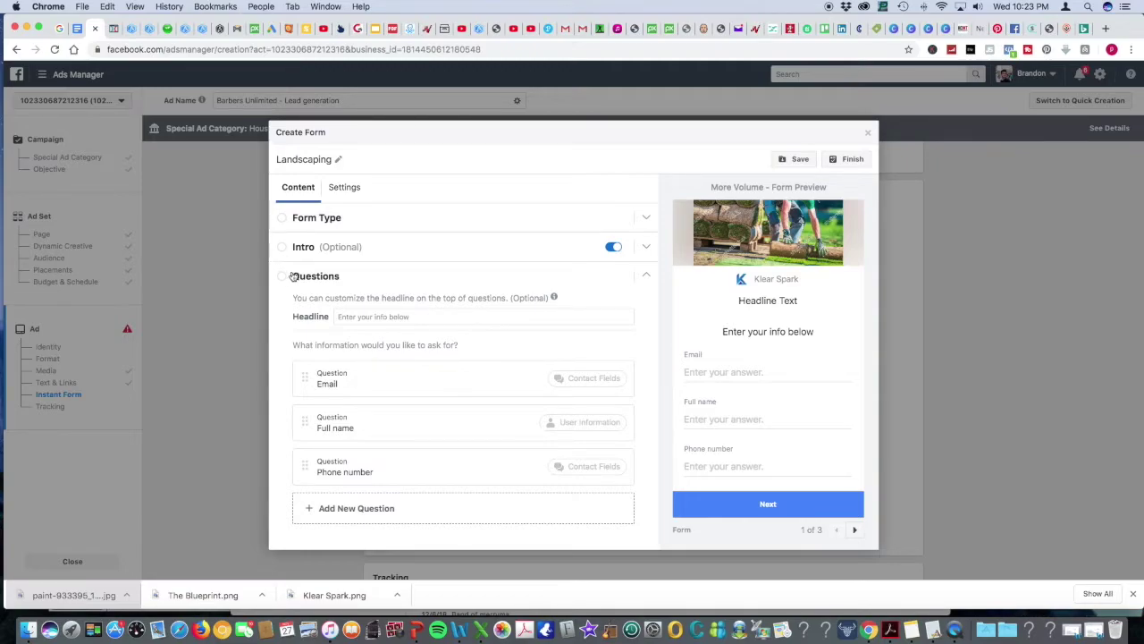
pyautogui.click(288, 249)
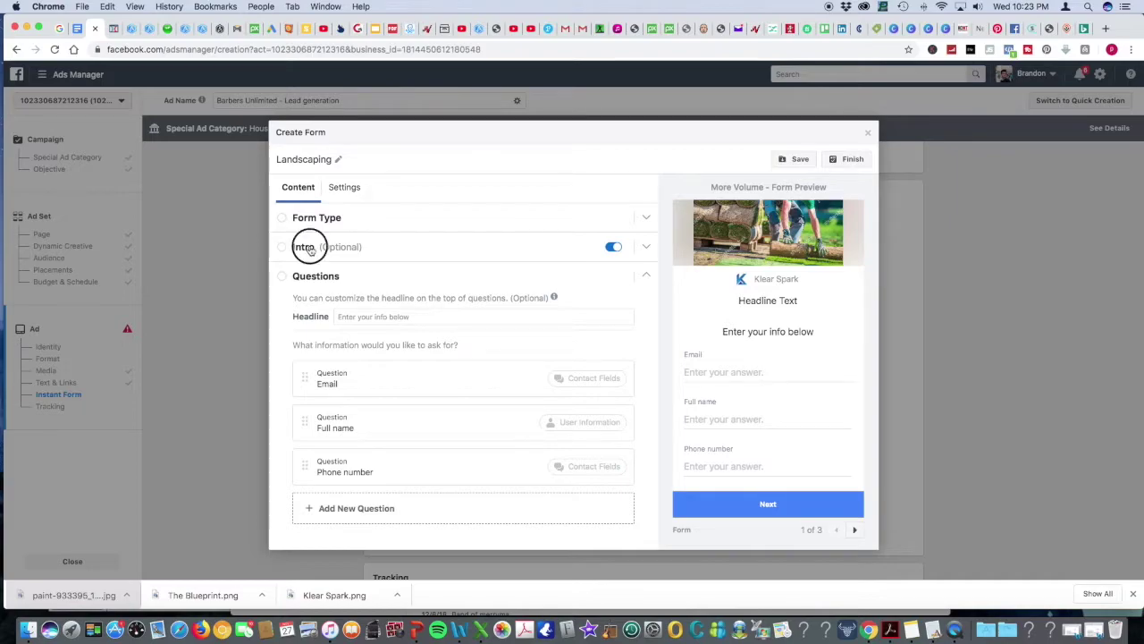
pyautogui.click(288, 248)
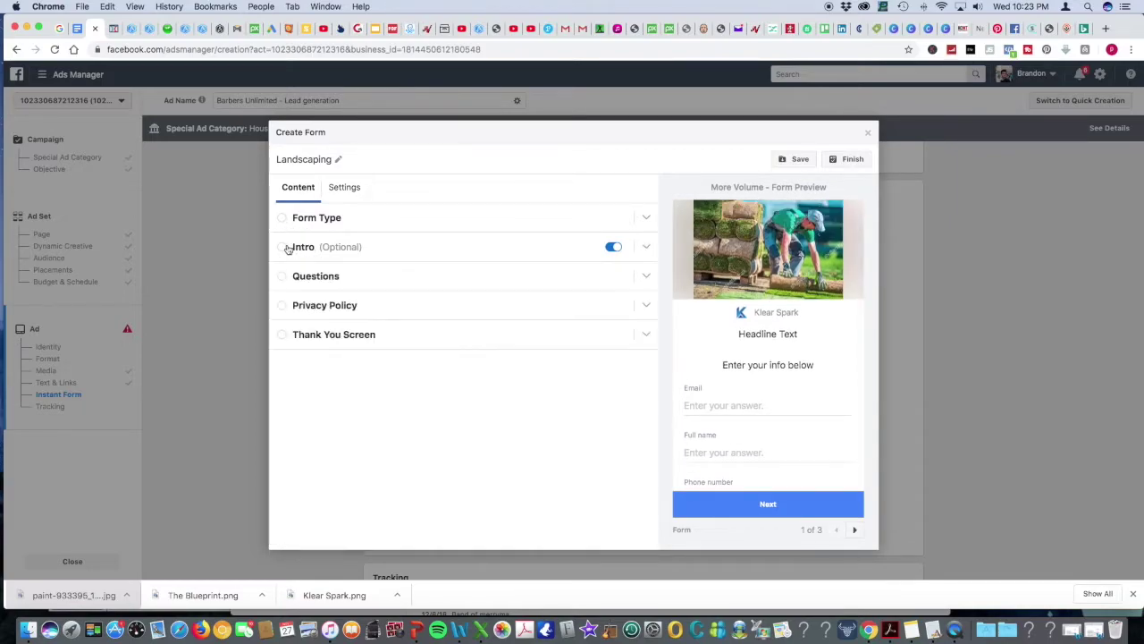
pyautogui.click(613, 247)
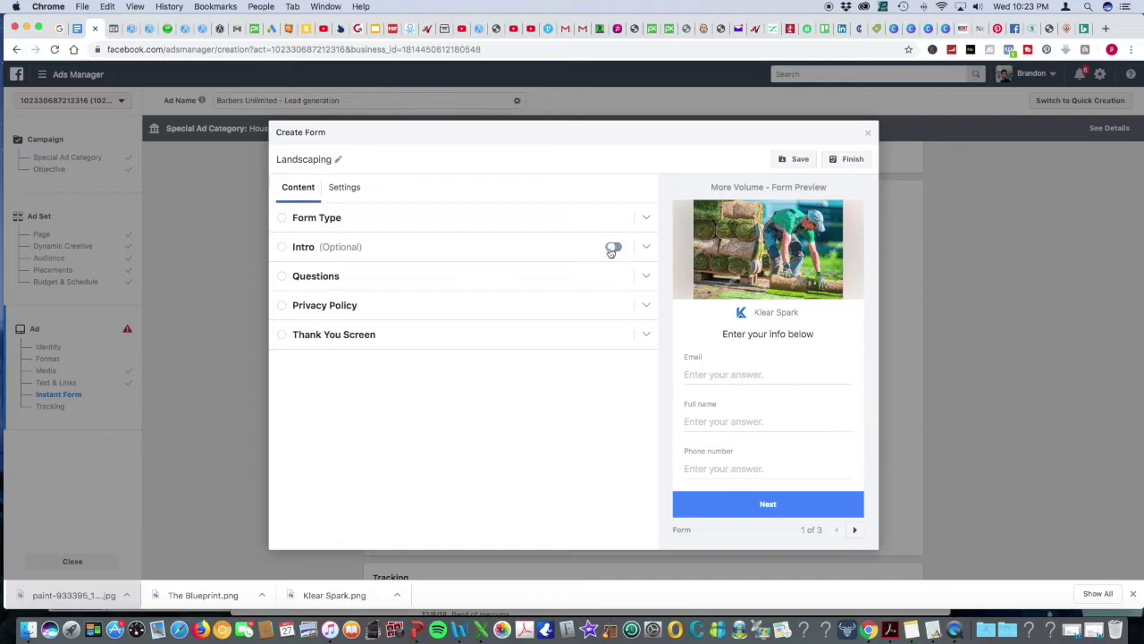
# - Check the form's questions, then set the privacy policy link text to "Privacy Policy", leaving the link URL empty
pyautogui.click(320, 282)
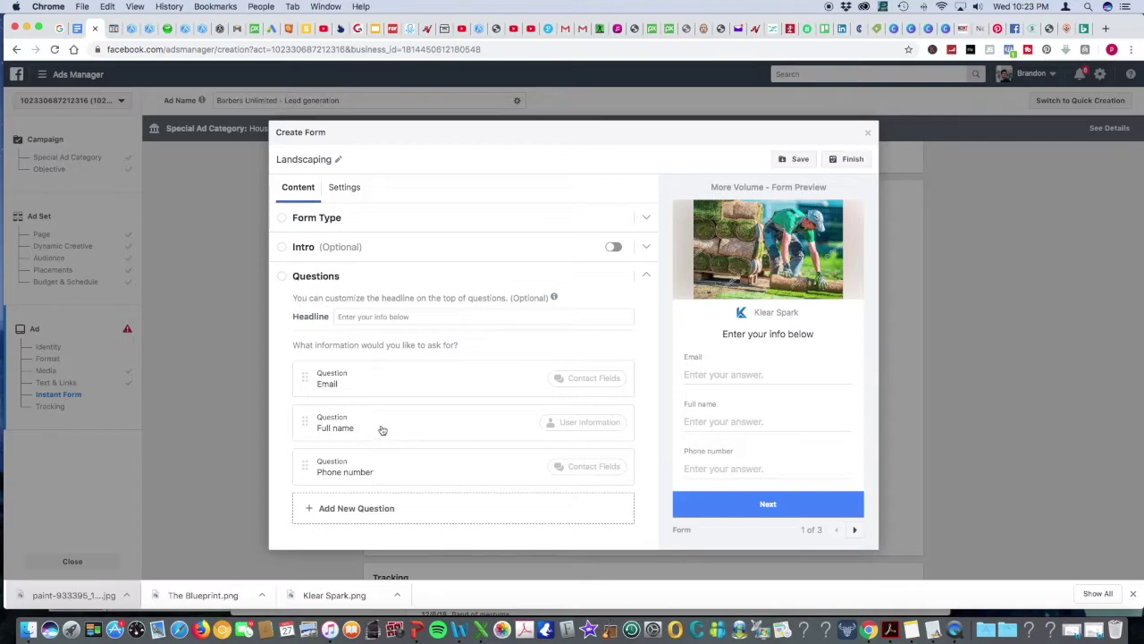
pyautogui.scroll(-2, 382, 430)
pyautogui.click(337, 505)
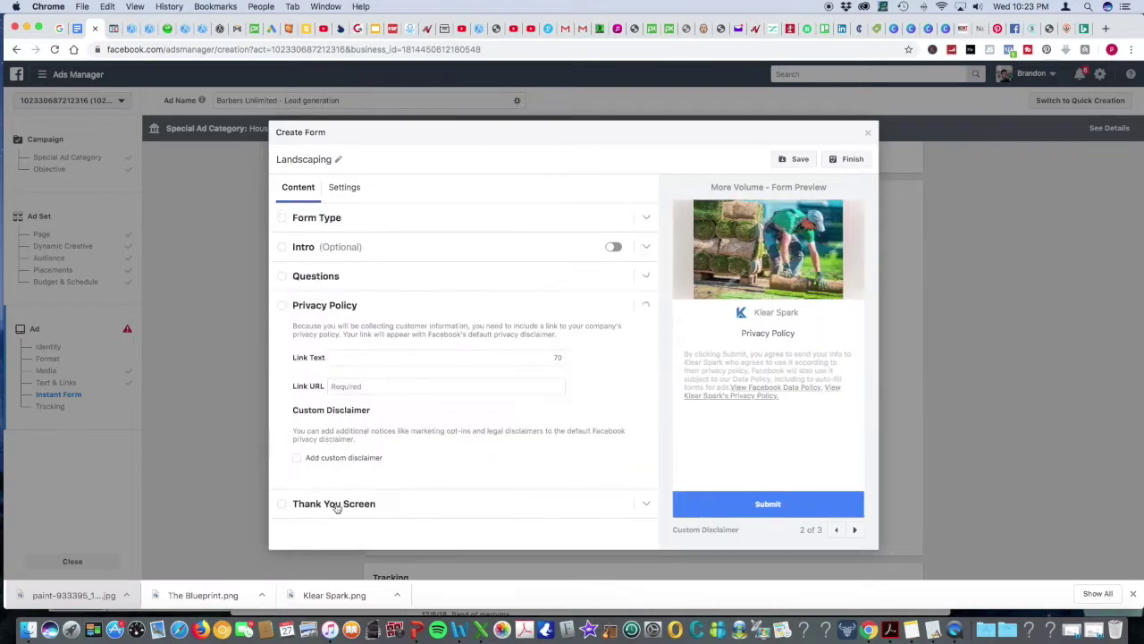
pyautogui.click(353, 356)
pyautogui.write('Prio')
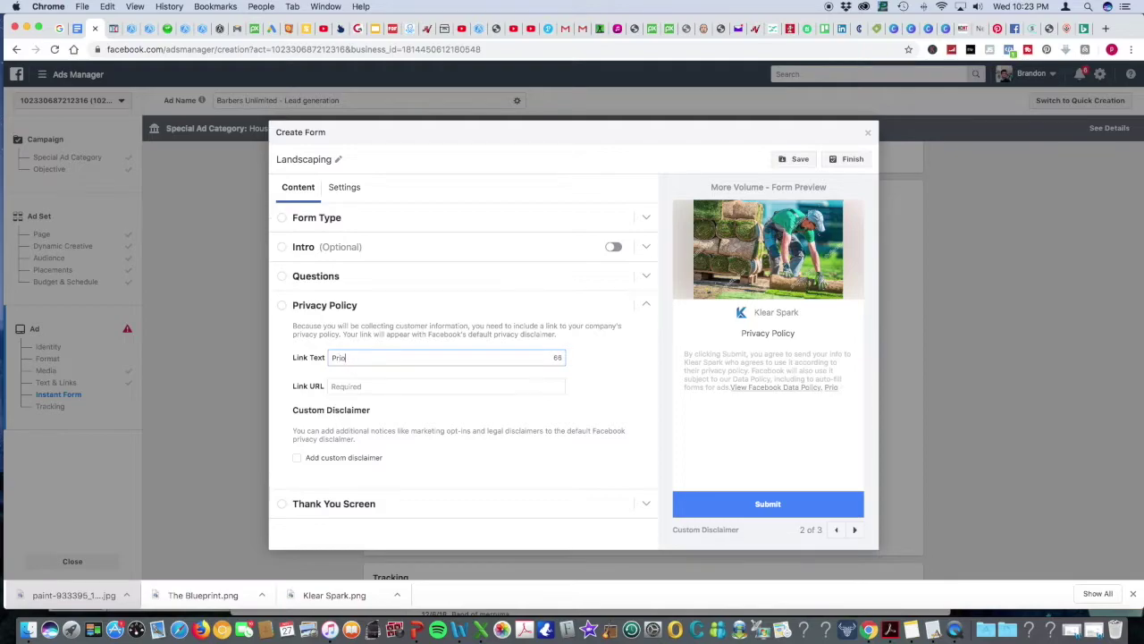
pyautogui.write('vaacy Policy')
pyautogui.click(377, 386)
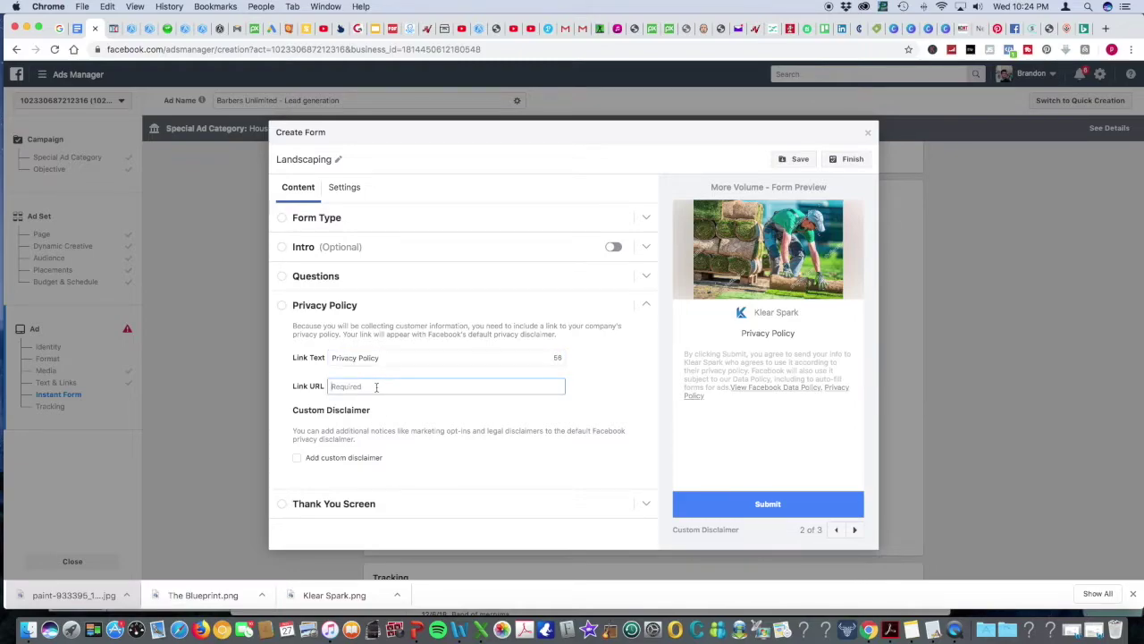
# - Change the thank you screen's description to "Your info has been sent to Larrys Lawn Sevice"
pyautogui.click(348, 506)
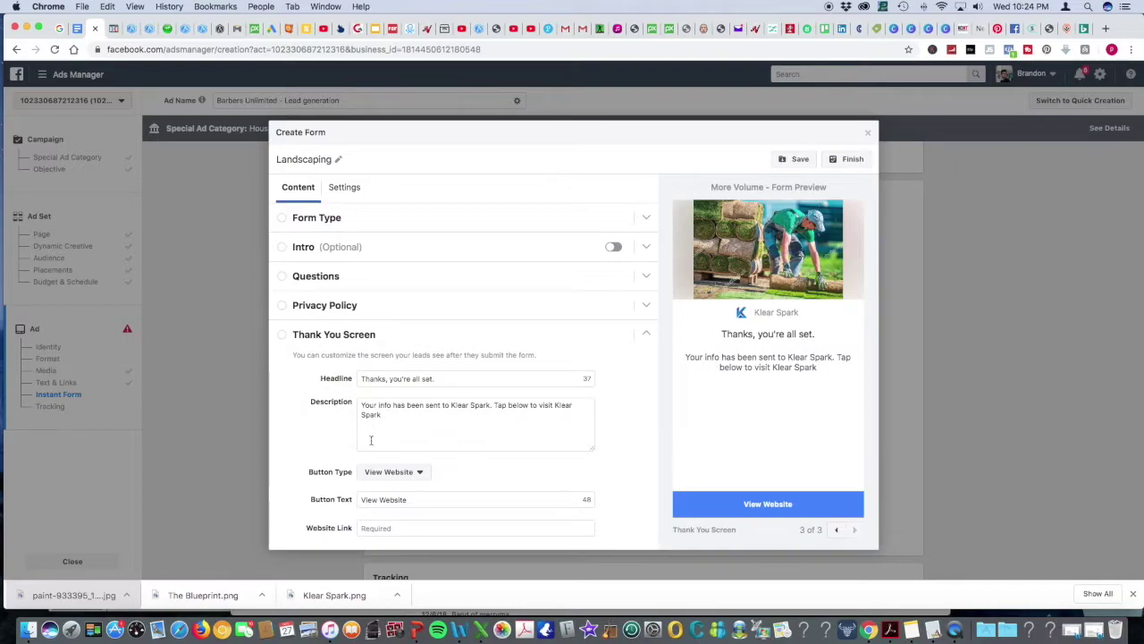
pyautogui.moveTo(392, 419); pyautogui.dragTo(453, 406)
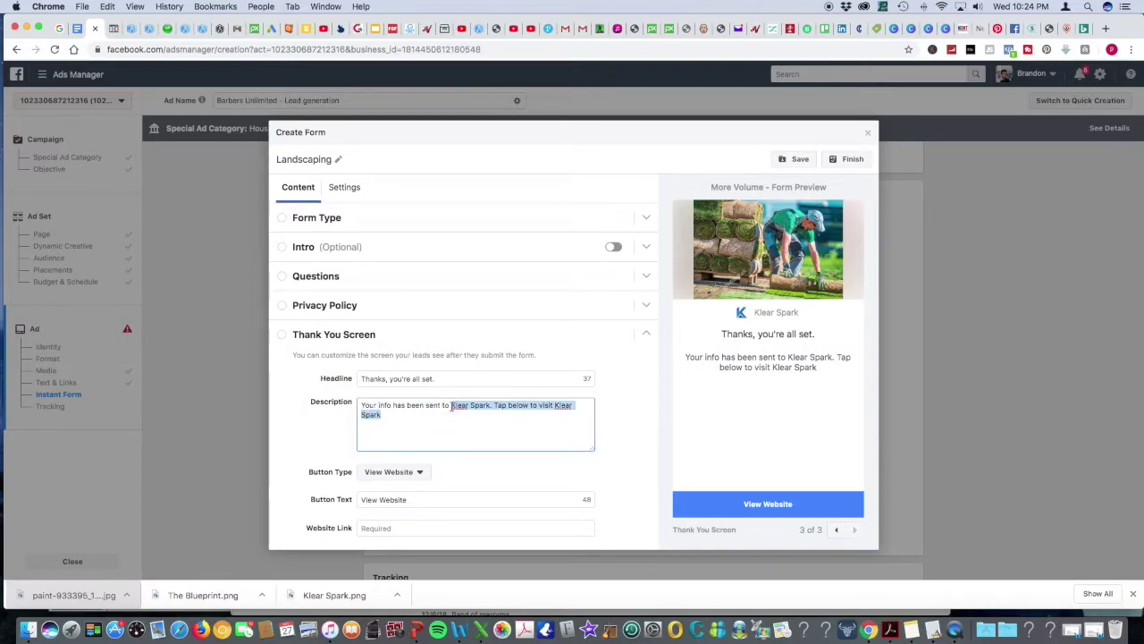
pyautogui.write('Larry')
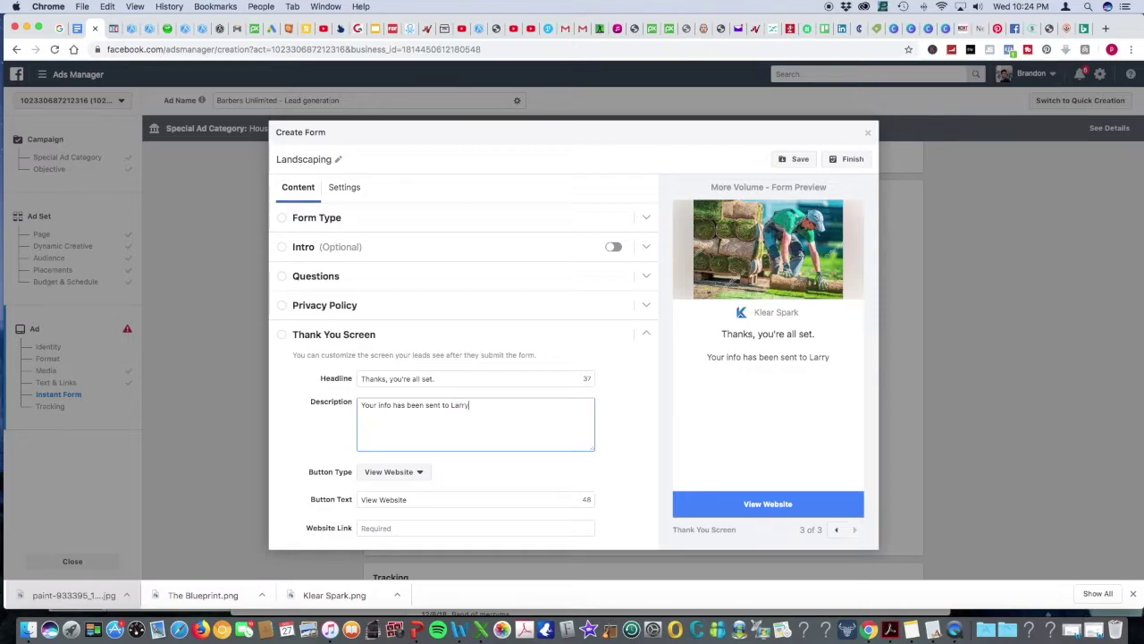
pyautogui.write('s Lawb')
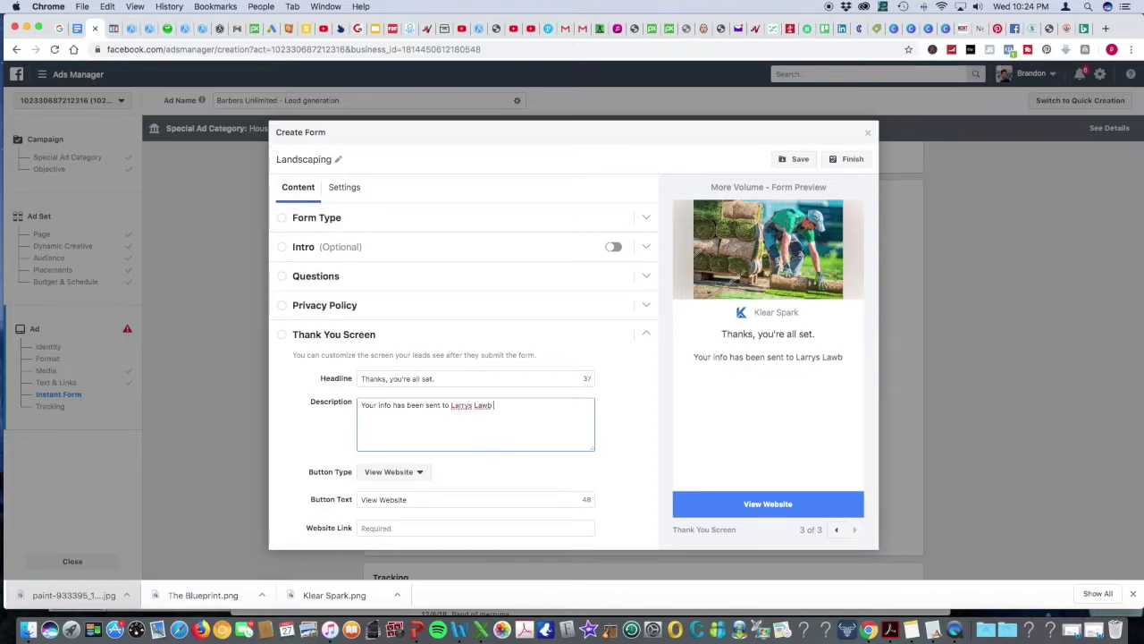
pyautogui.press('BackSpace')
pyautogui.write('n Serive')
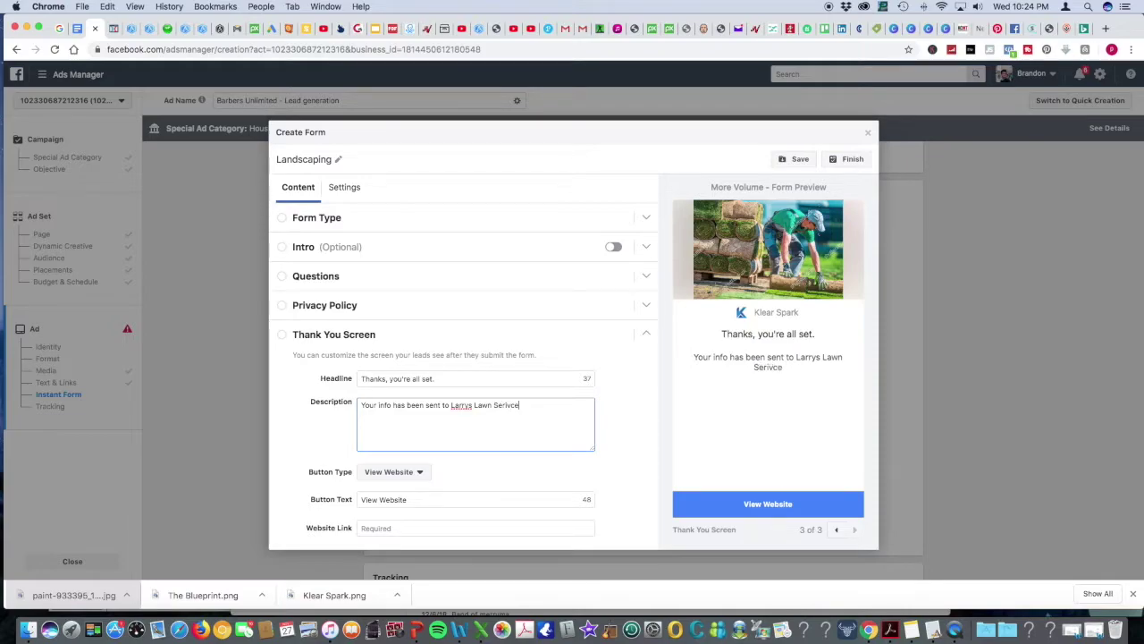
pyautogui.press('BackSpace')
pyautogui.press('BackSpace')
pyautogui.press('BackSpace')
pyautogui.press('BackSpace')
pyautogui.write('vice')
# - Set the thank you screen's button type to Call Business with the text "Call Now" and enter the business phone number
pyautogui.scroll(-1, 419, 449)
pyautogui.click(417, 455)
pyautogui.click(398, 505)
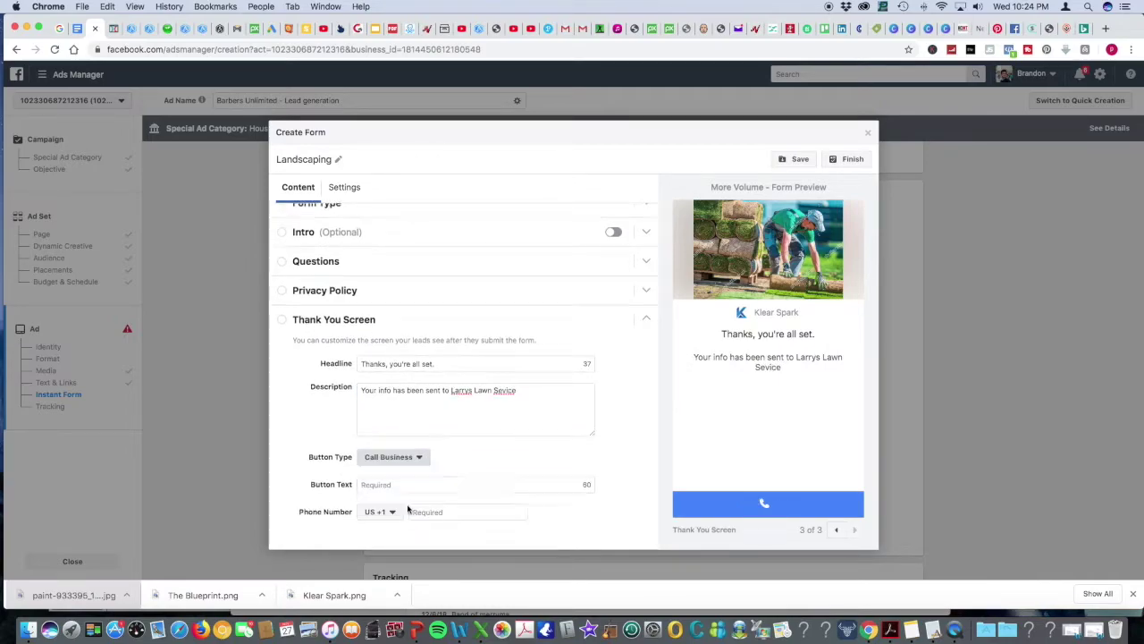
pyautogui.click(394, 483)
pyautogui.write('Call Now')
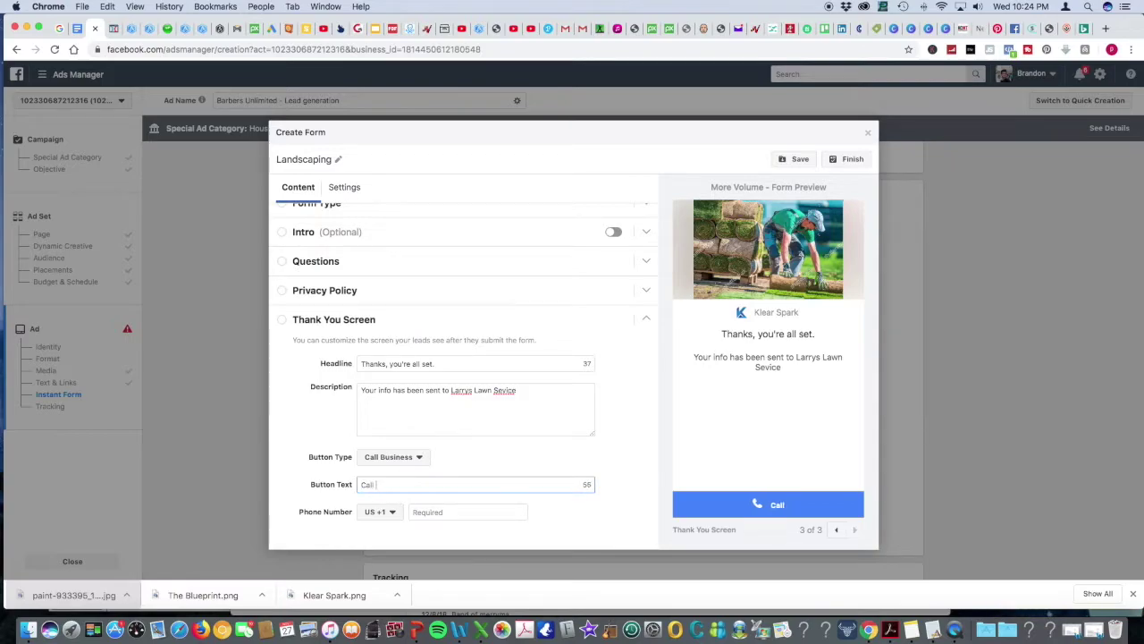
pyautogui.click(453, 515)
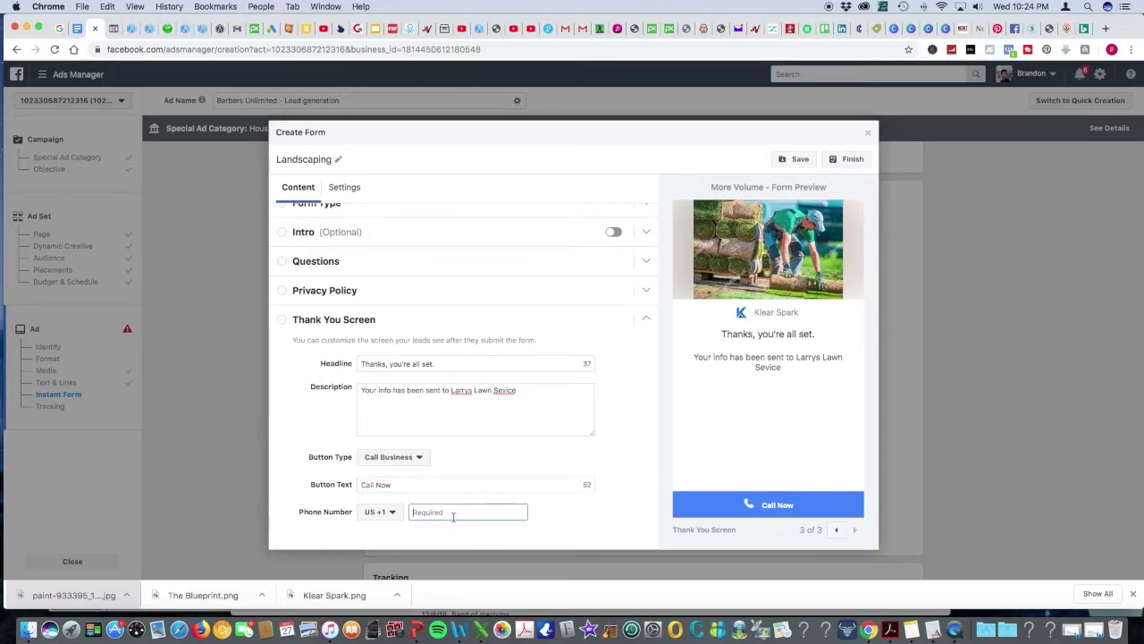
pyautogui.write('817999090')
# - Close the lead form without saving it and check the tracking section and error notice at the end of the ad setup
pyautogui.click(866, 132)
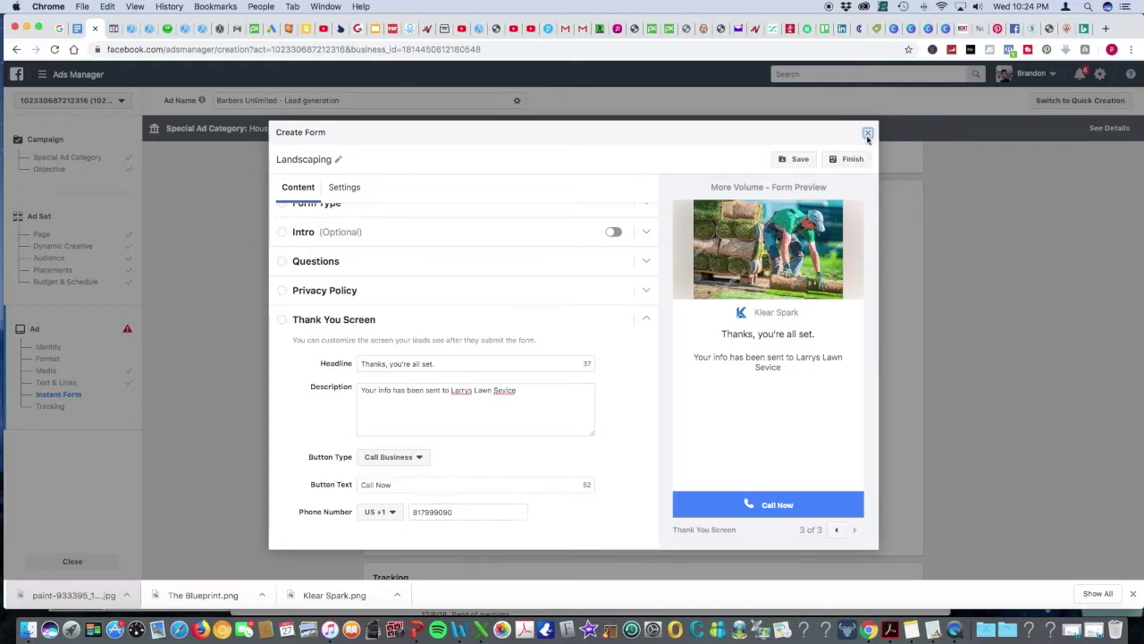
pyautogui.click(703, 270)
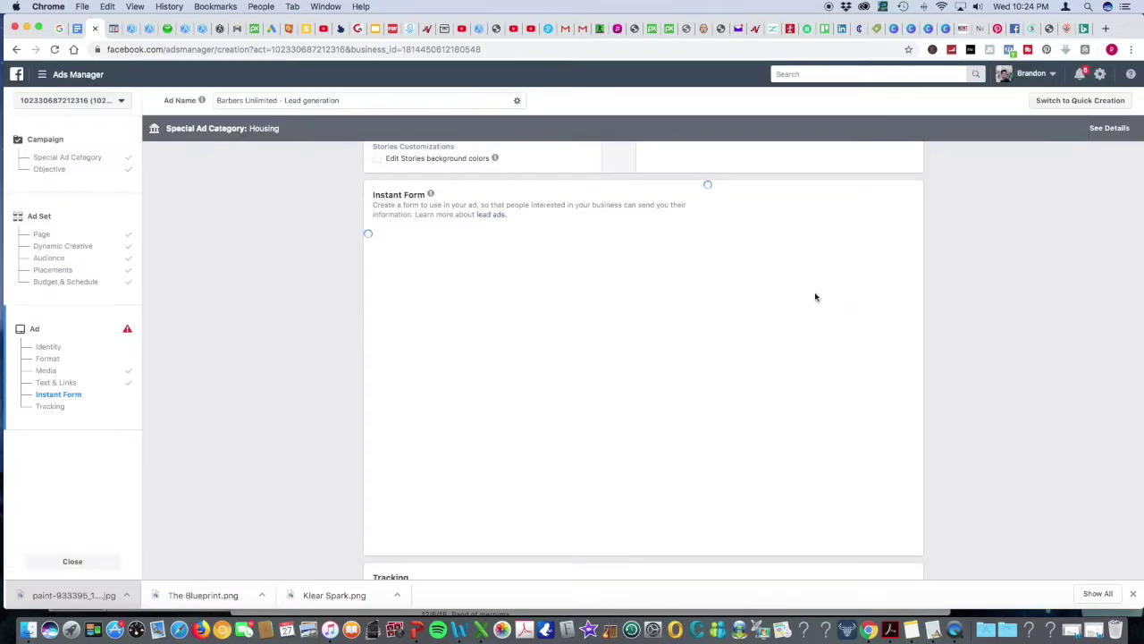
pyautogui.scroll(-4, 815, 297)
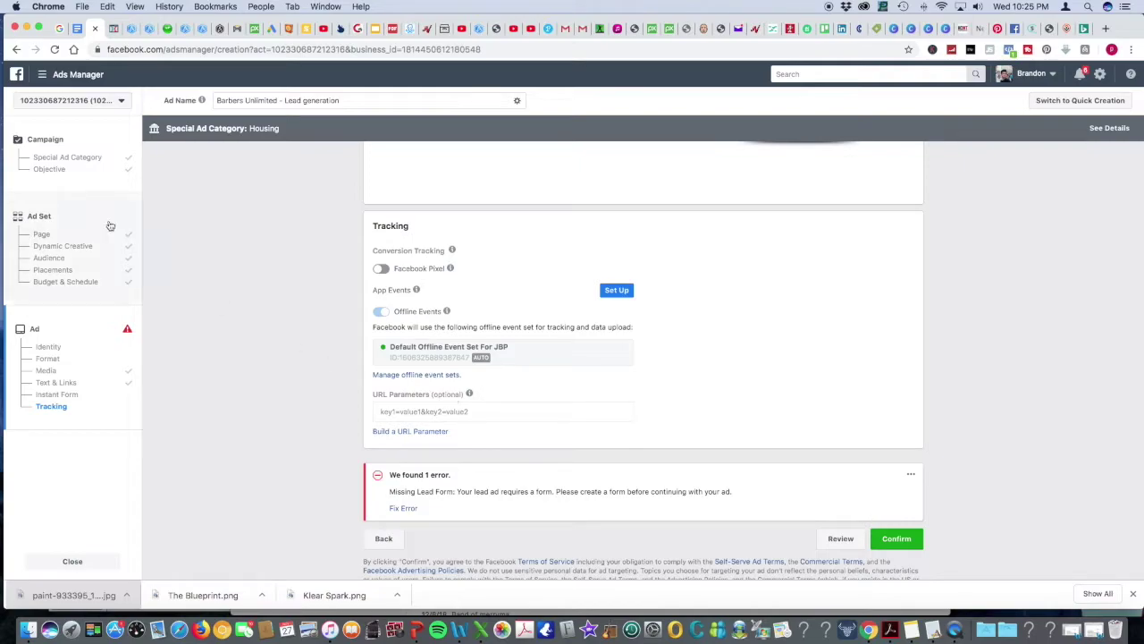
# - Review the campaign's special ad category and objective settings, then switch to the Google Ads new campaign with the JR Painting Gmail ad
pyautogui.click(47, 142)
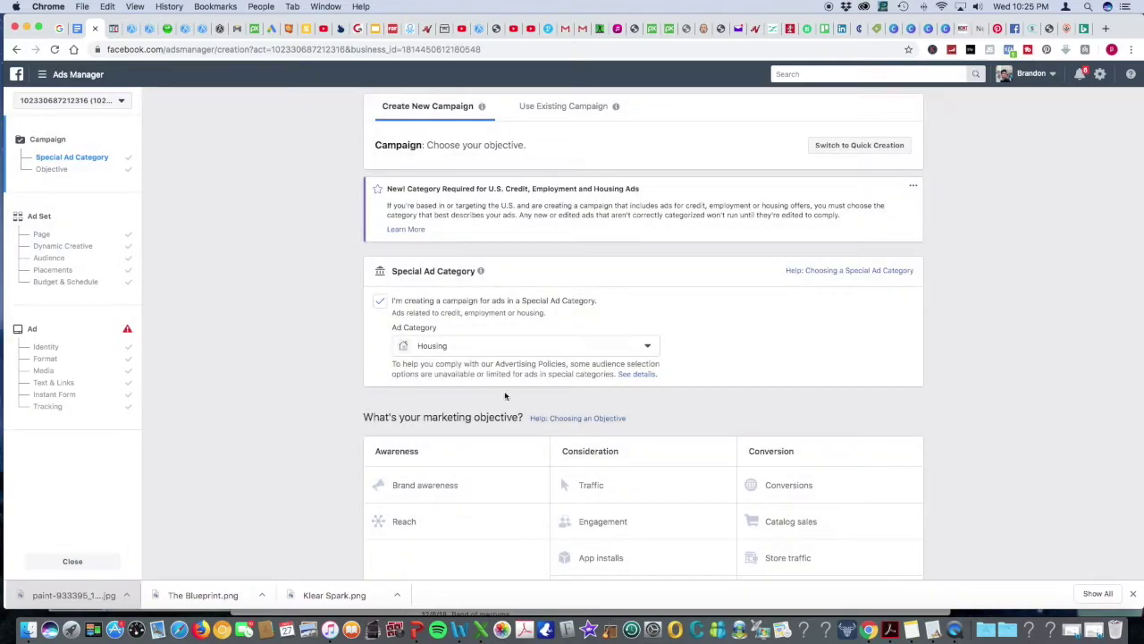
pyautogui.scroll(-1, 623, 485)
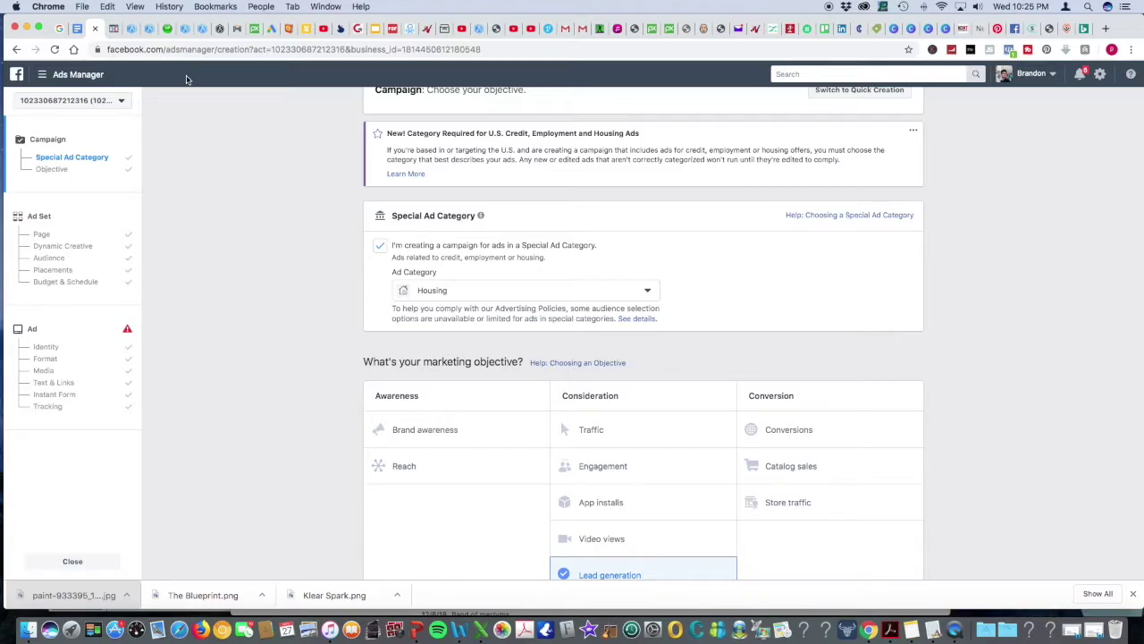
pyautogui.click(271, 29)
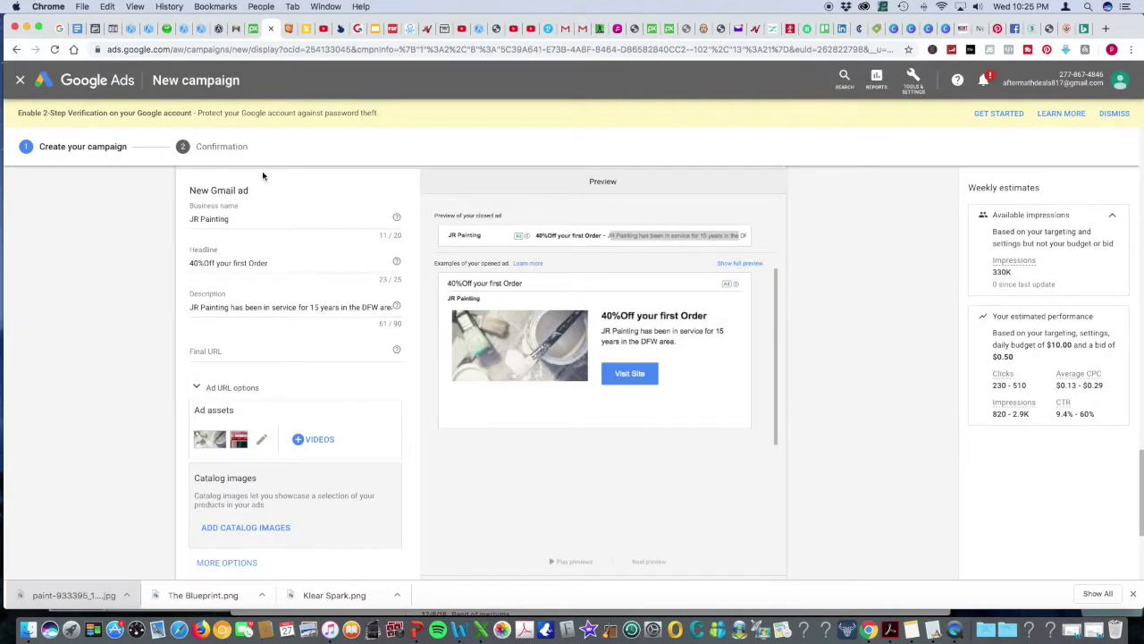
# - Leave the Gmail campaign without saving it and start a new campaign from the campaigns list
pyautogui.click(91, 83)
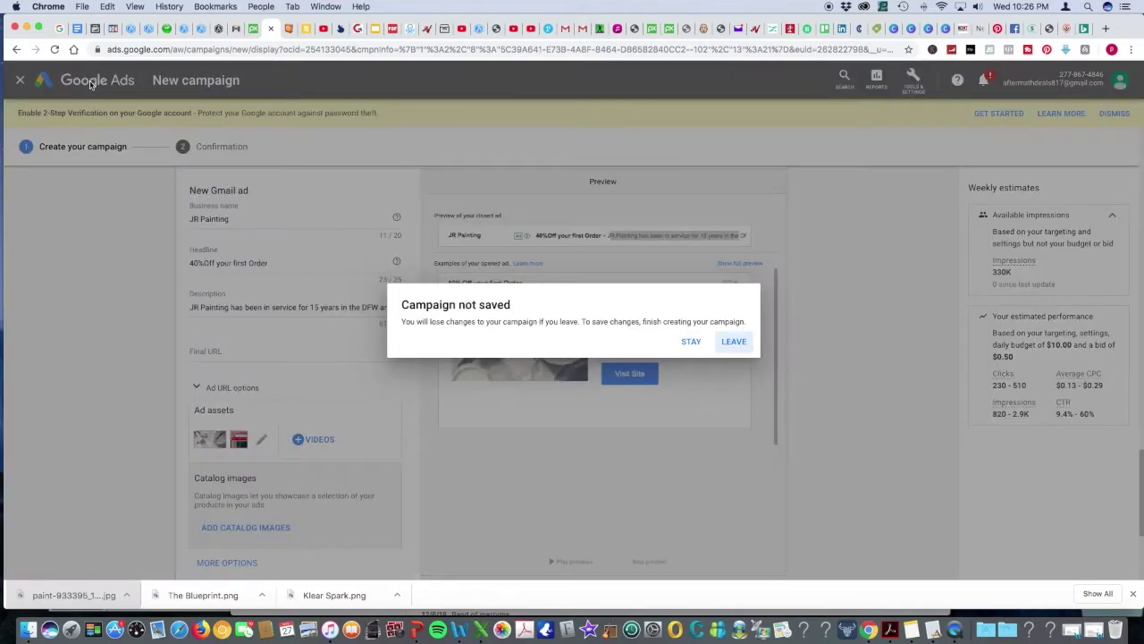
pyautogui.click(736, 344)
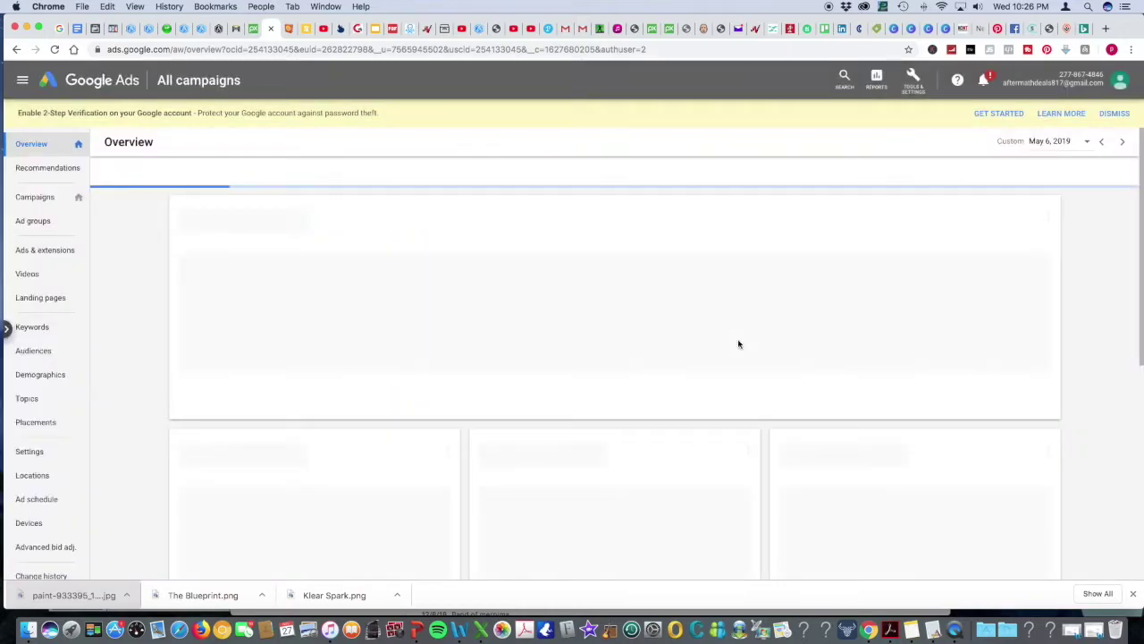
pyautogui.click(35, 198)
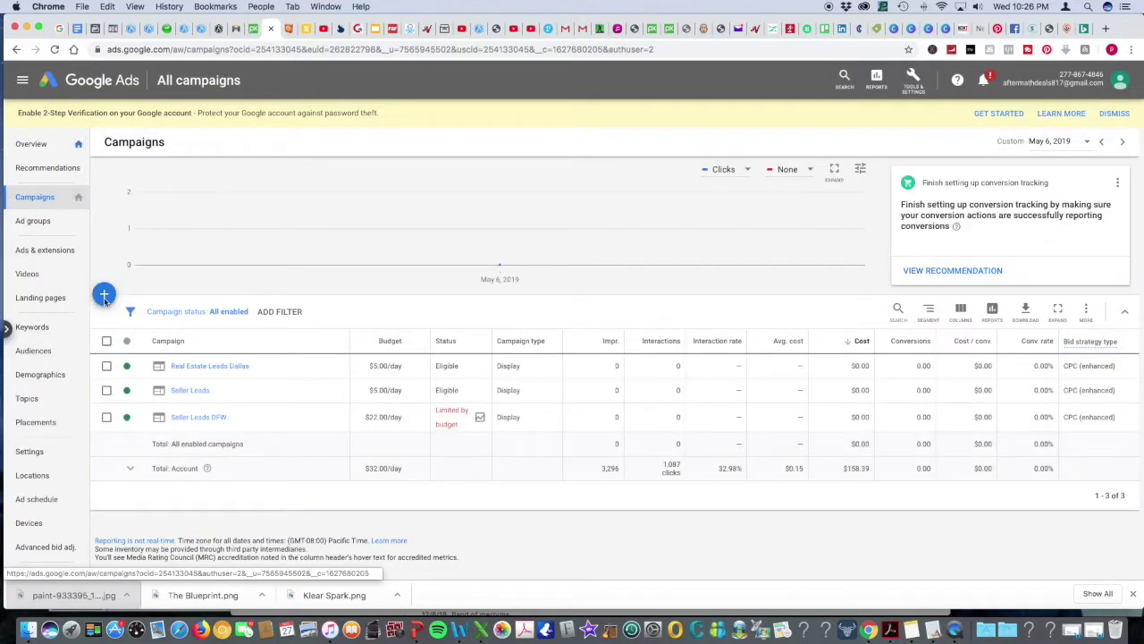
pyautogui.click(103, 294)
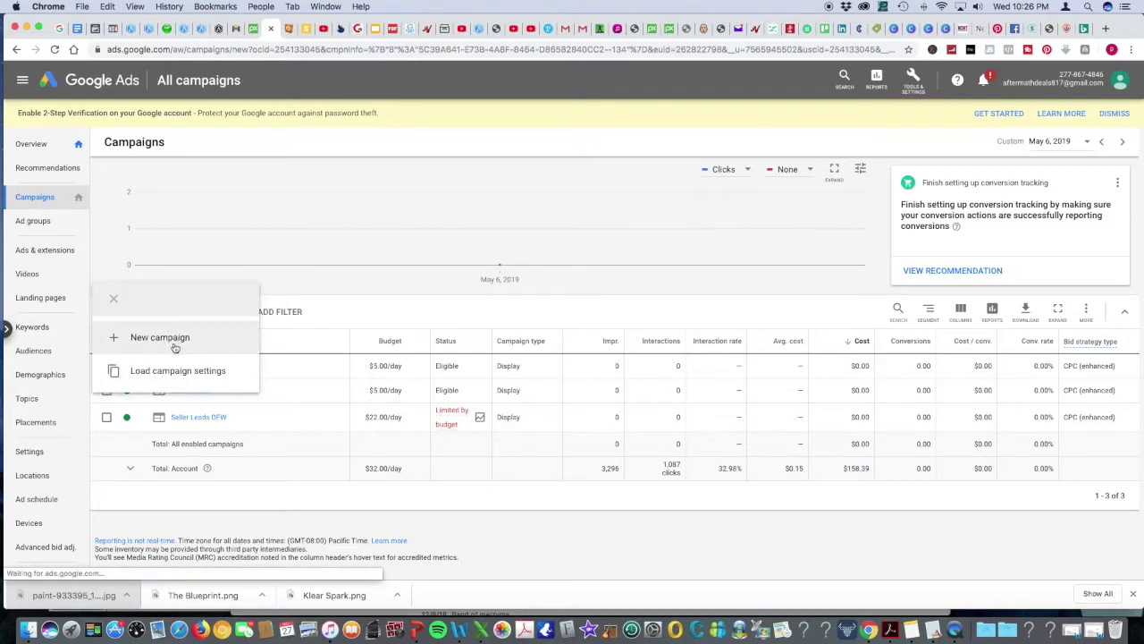
pyautogui.click(170, 335)
# - Create the campaign without a goal's guidance as a Video campaign with the Custom video campaign subtype
pyautogui.click(641, 351)
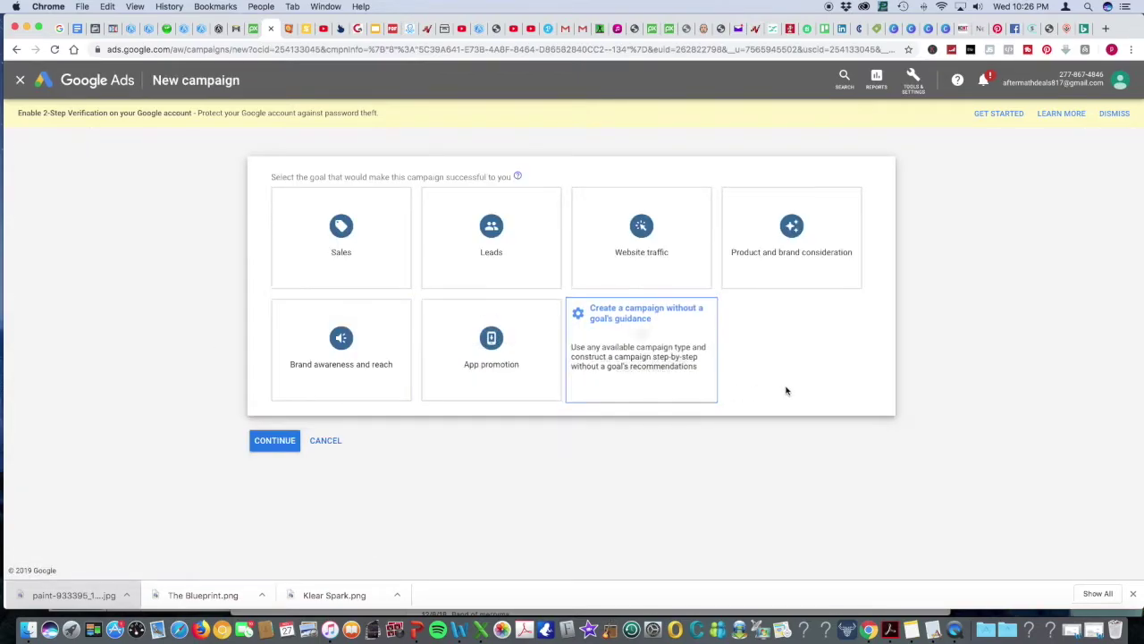
pyautogui.click(673, 356)
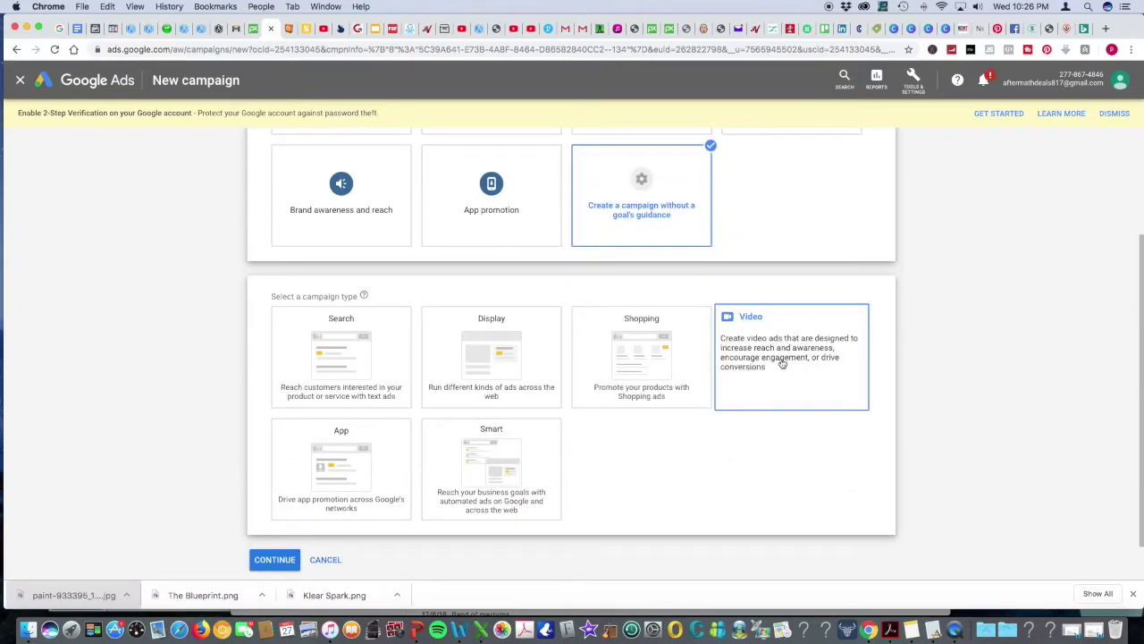
pyautogui.click(782, 362)
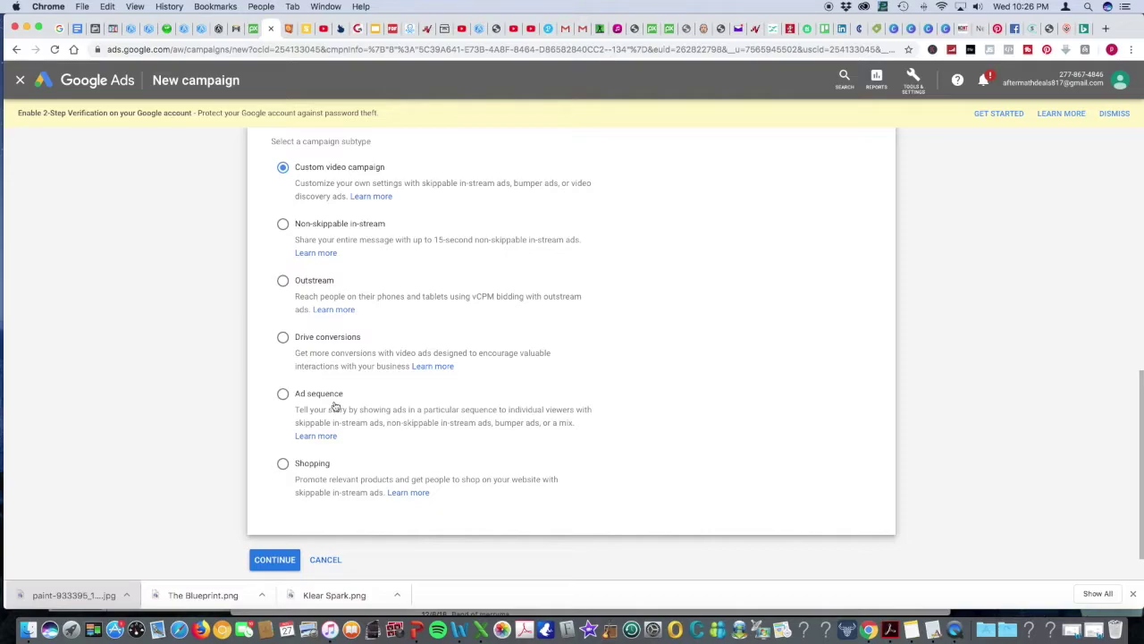
pyautogui.click(276, 559)
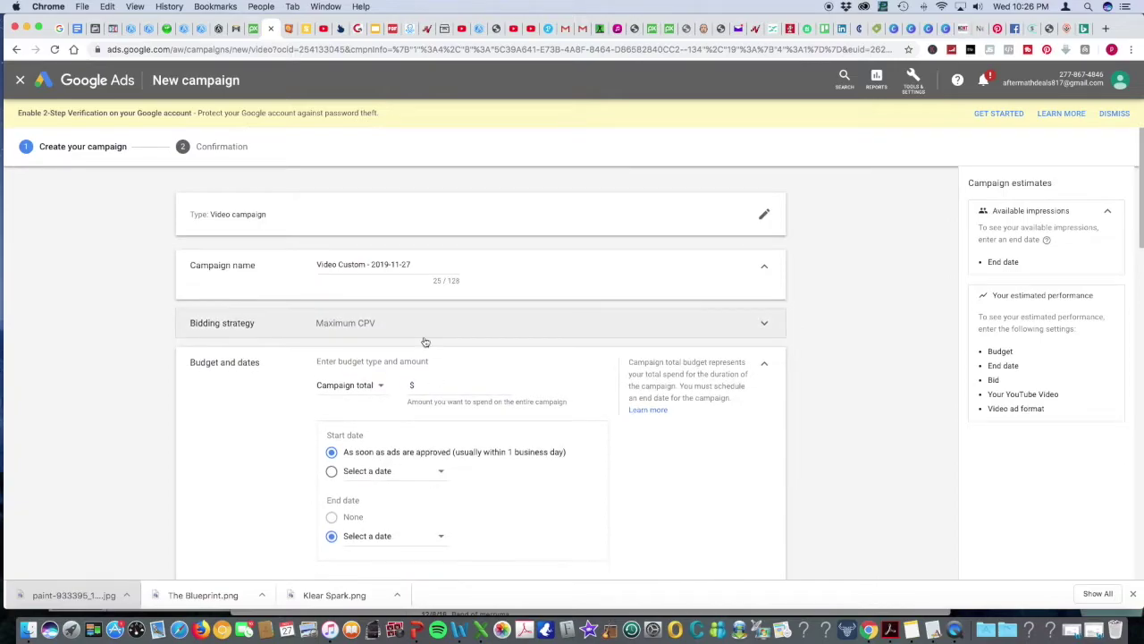
# - Set the video campaign's total budget to $10000
pyautogui.scroll(-3, 436, 333)
pyautogui.click(457, 272)
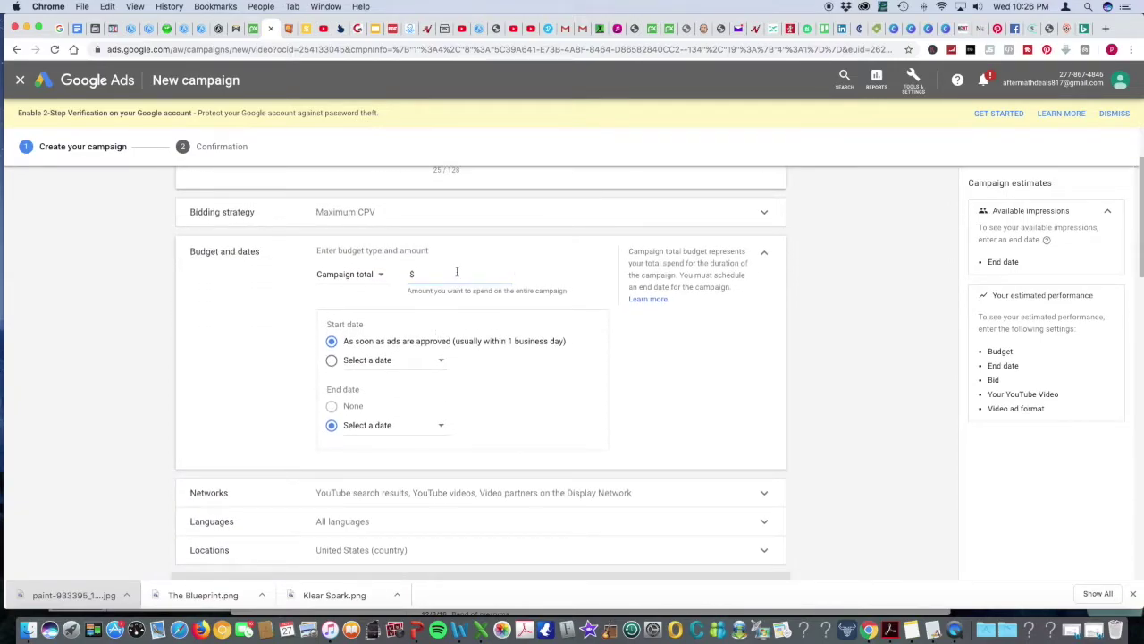
pyautogui.write('10000')
# - Set the video campaign's customer language to English
pyautogui.scroll(-5, 287, 405)
pyautogui.click(339, 353)
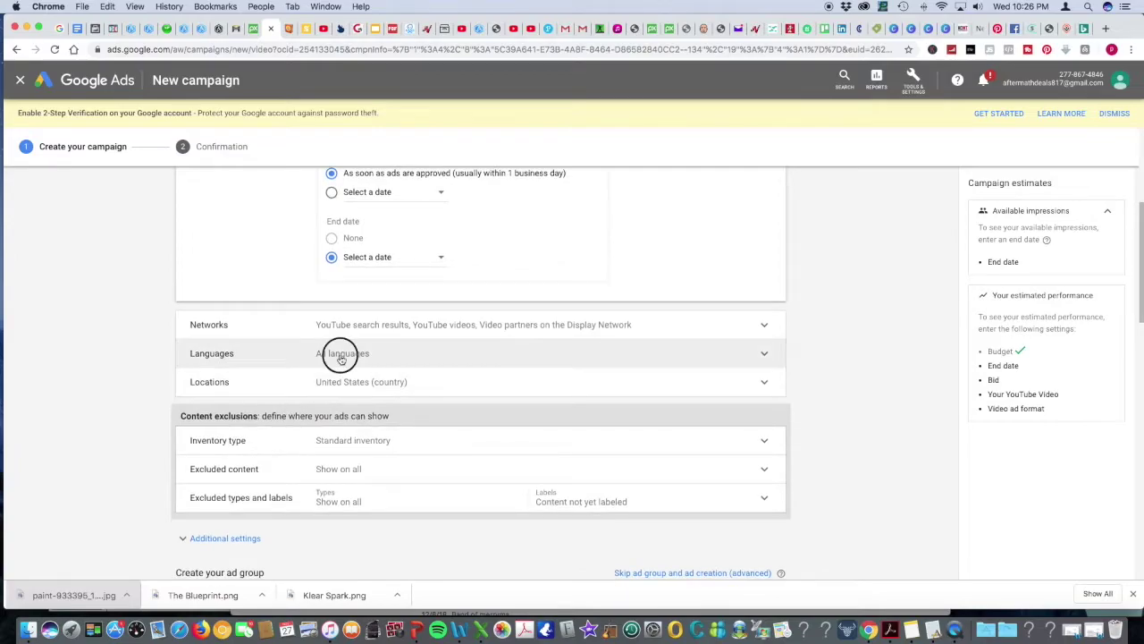
pyautogui.click(361, 382)
pyautogui.click(338, 360)
pyautogui.click(526, 412)
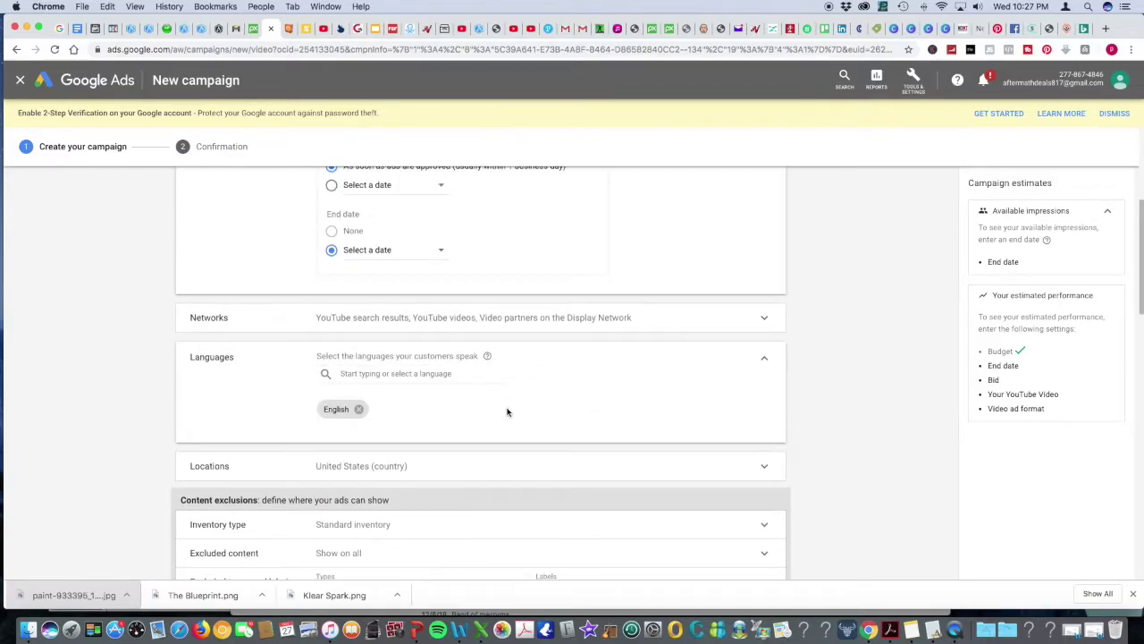
# - Target the campaign at Dallas, Texas, United States instead of the whole country
pyautogui.scroll(-4, 506, 411)
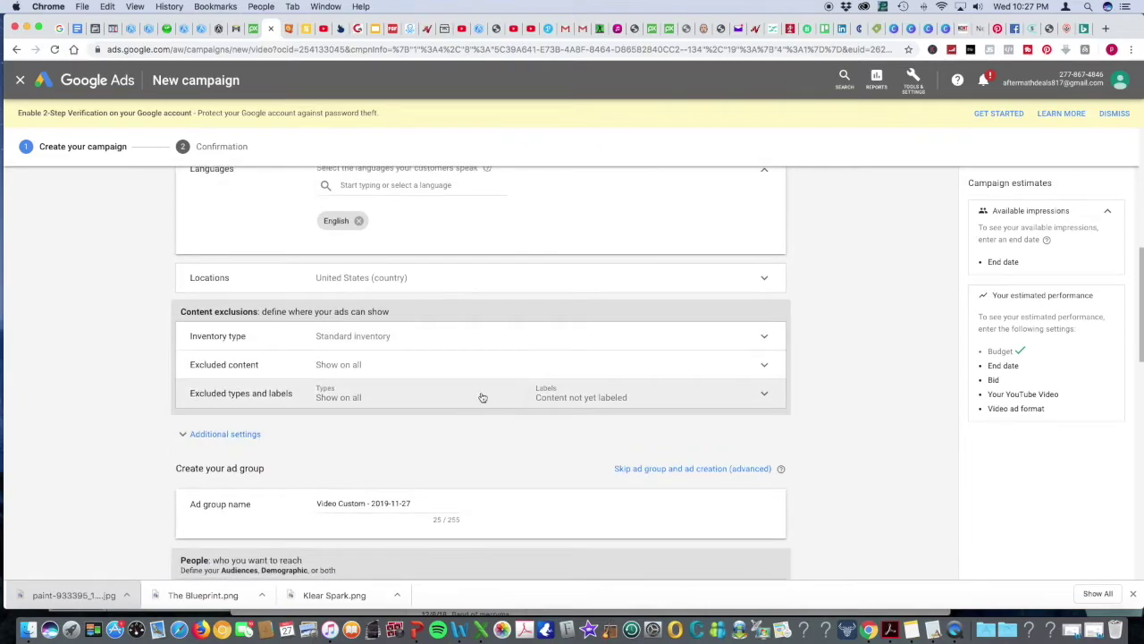
pyautogui.click(414, 286)
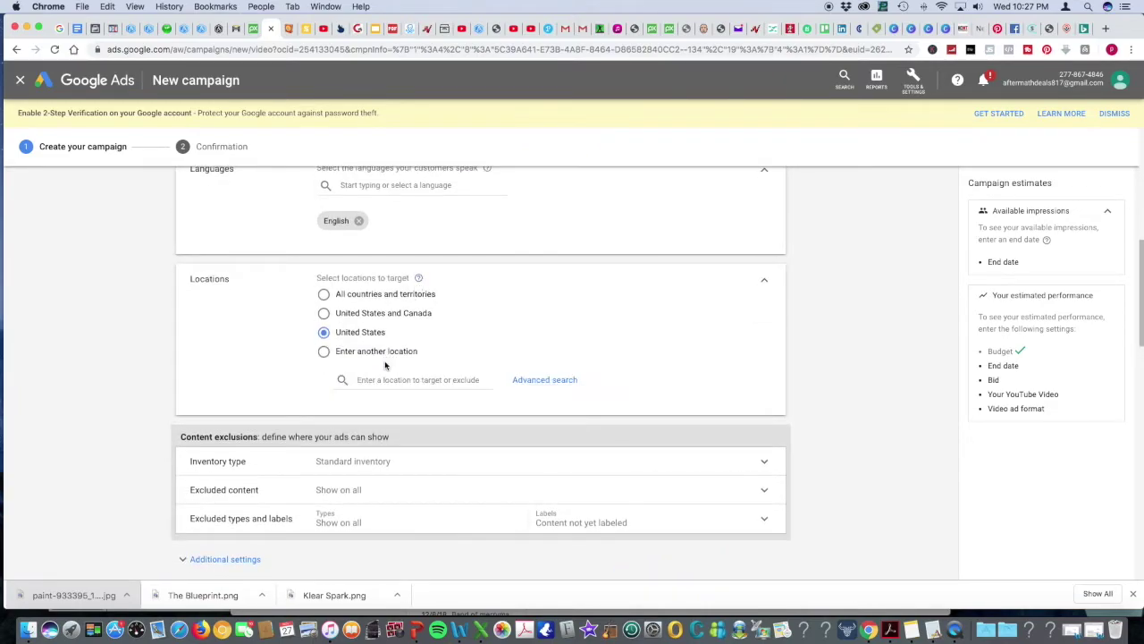
pyautogui.click(392, 379)
pyautogui.write('dallas')
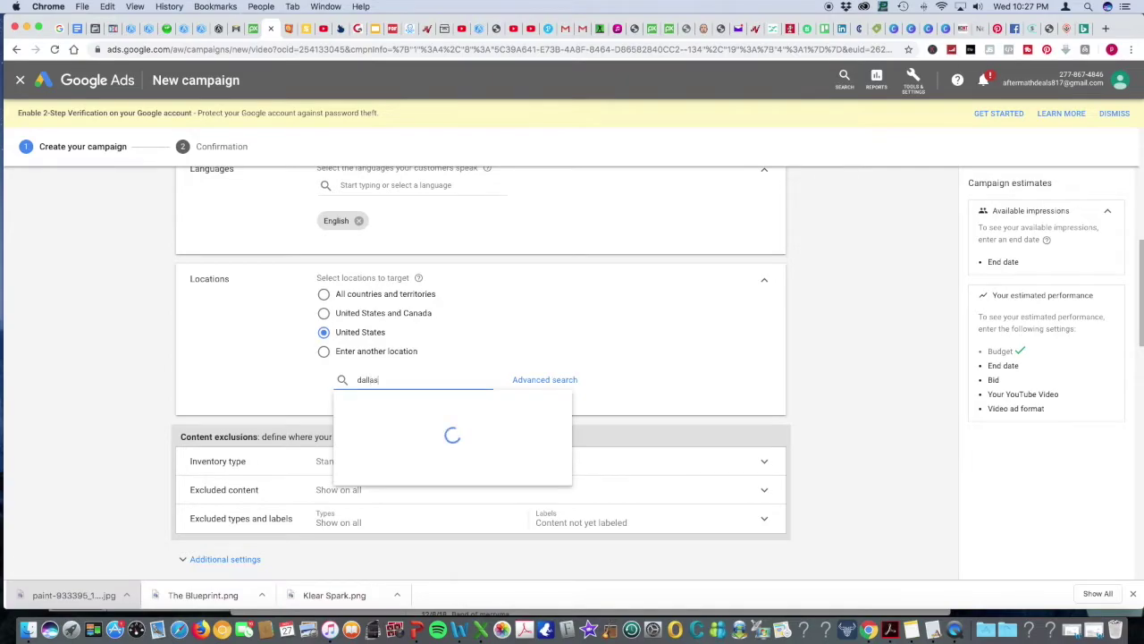
pyautogui.click(402, 158)
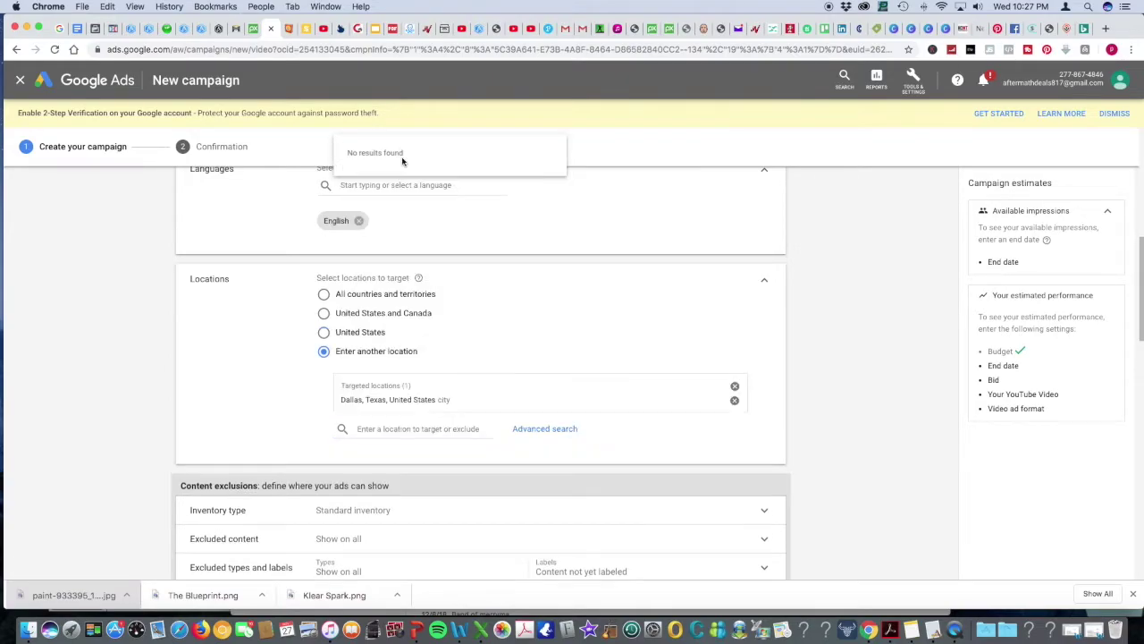
# - Open the ad group's topic targeting and search the topics for "landscaping"
pyautogui.scroll(-5, 491, 322)
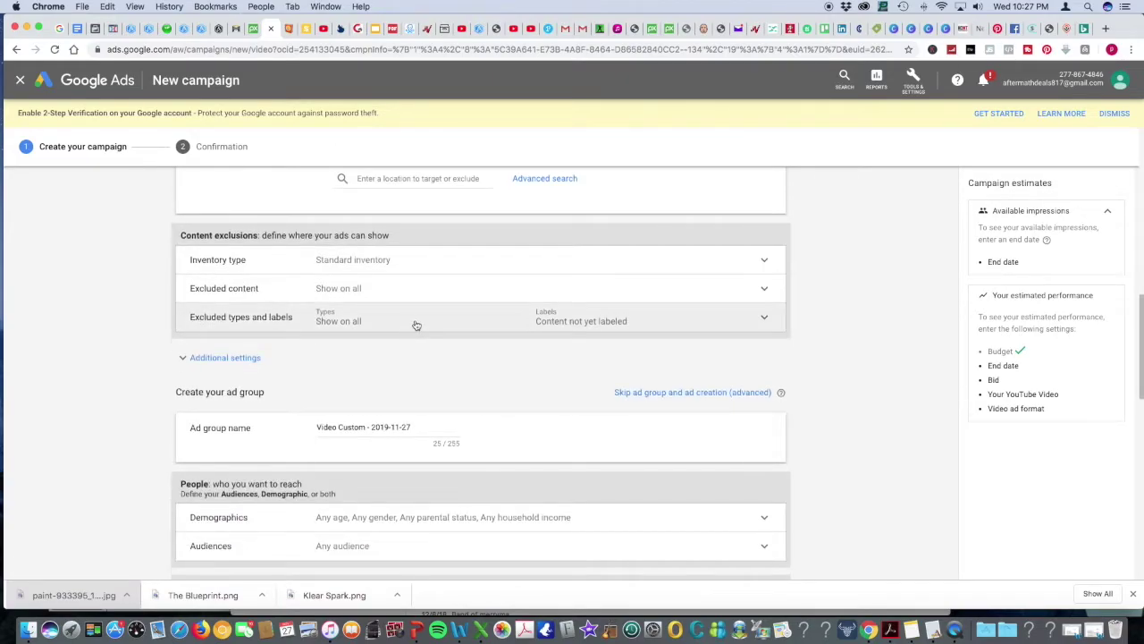
pyautogui.scroll(-1, 388, 362)
pyautogui.scroll(-5, 388, 362)
pyautogui.click(359, 341)
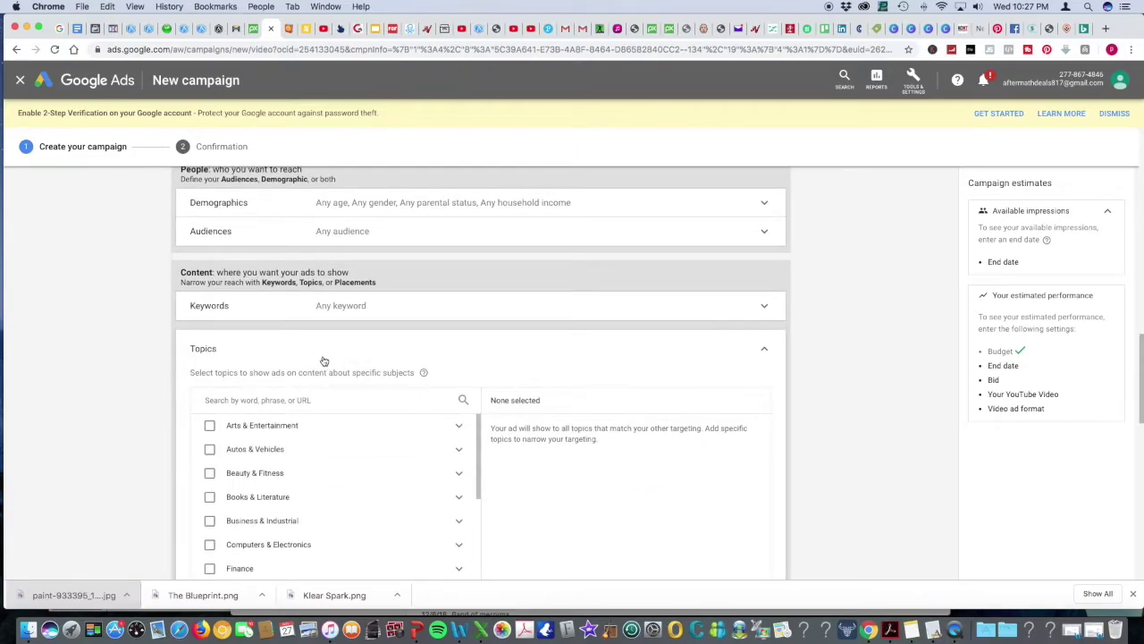
pyautogui.click(309, 399)
pyautogui.write('landscaping')
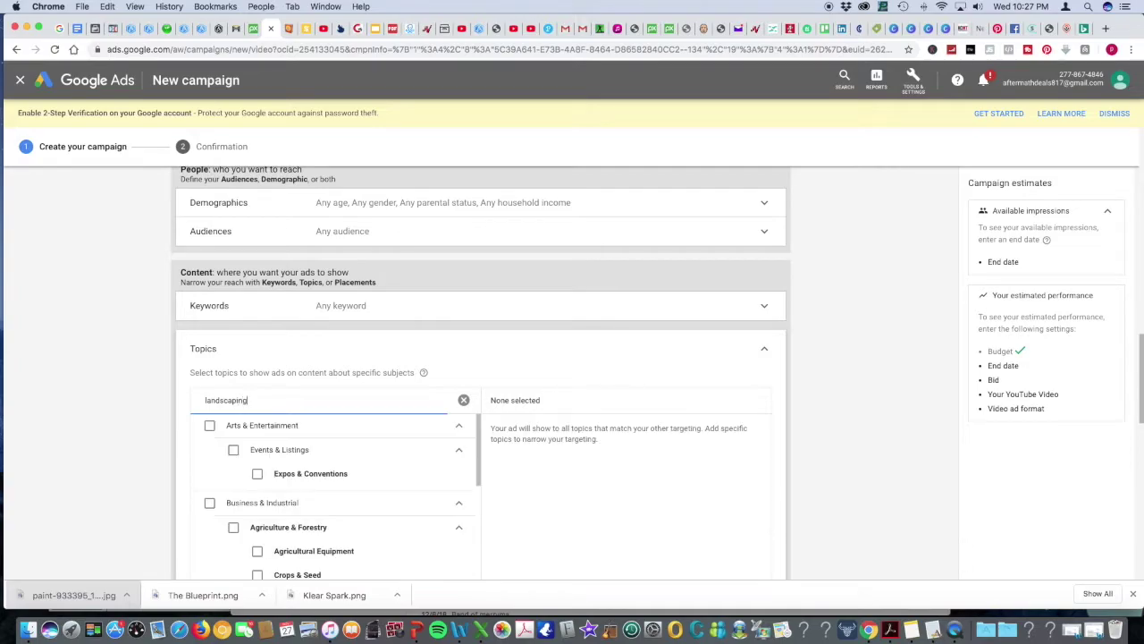
# - Add the Landscape Design, Gardening and Yard Maintenance topics under Patio, Lawn & Garden to the targeting
pyautogui.scroll(-3, 362, 454)
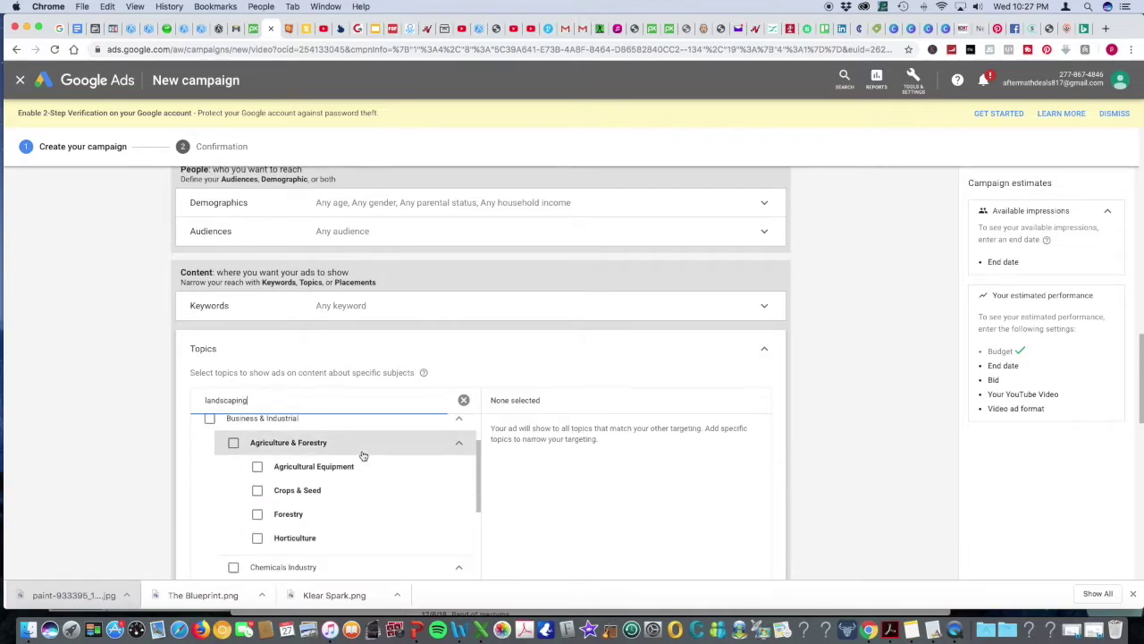
pyautogui.scroll(-5, 362, 459)
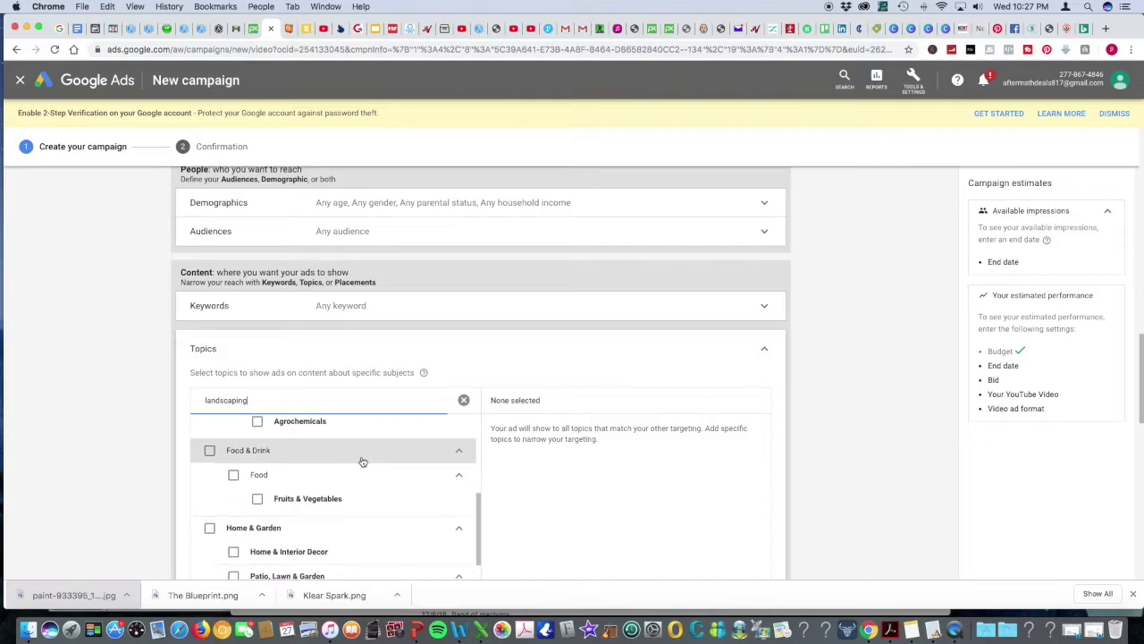
pyautogui.scroll(-2, 359, 462)
pyautogui.scroll(-4, 360, 467)
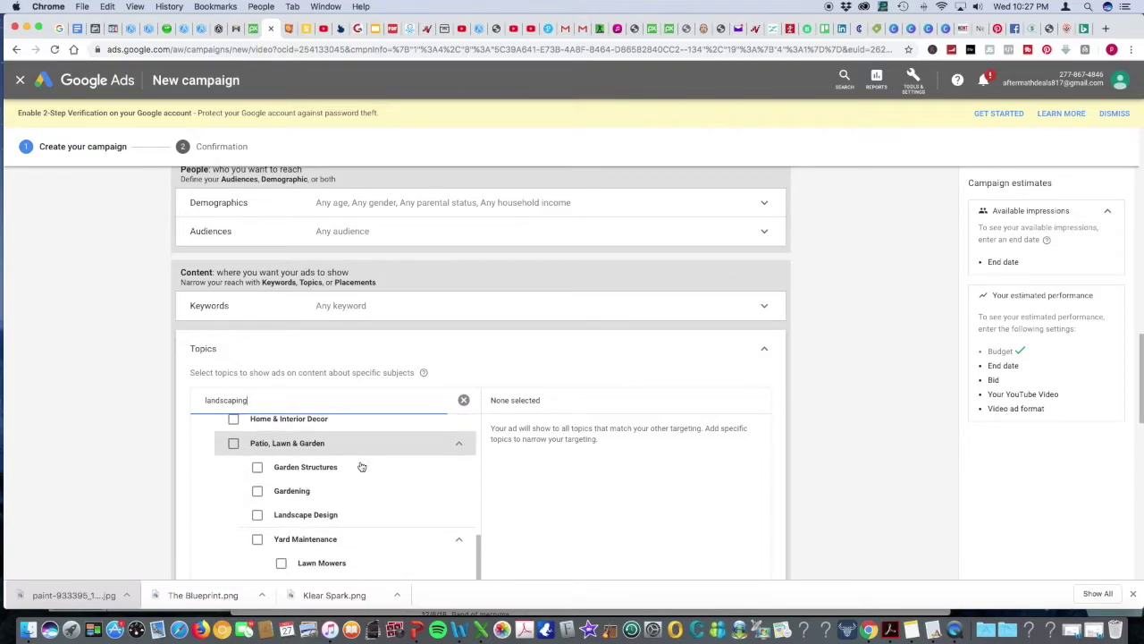
pyautogui.click(333, 513)
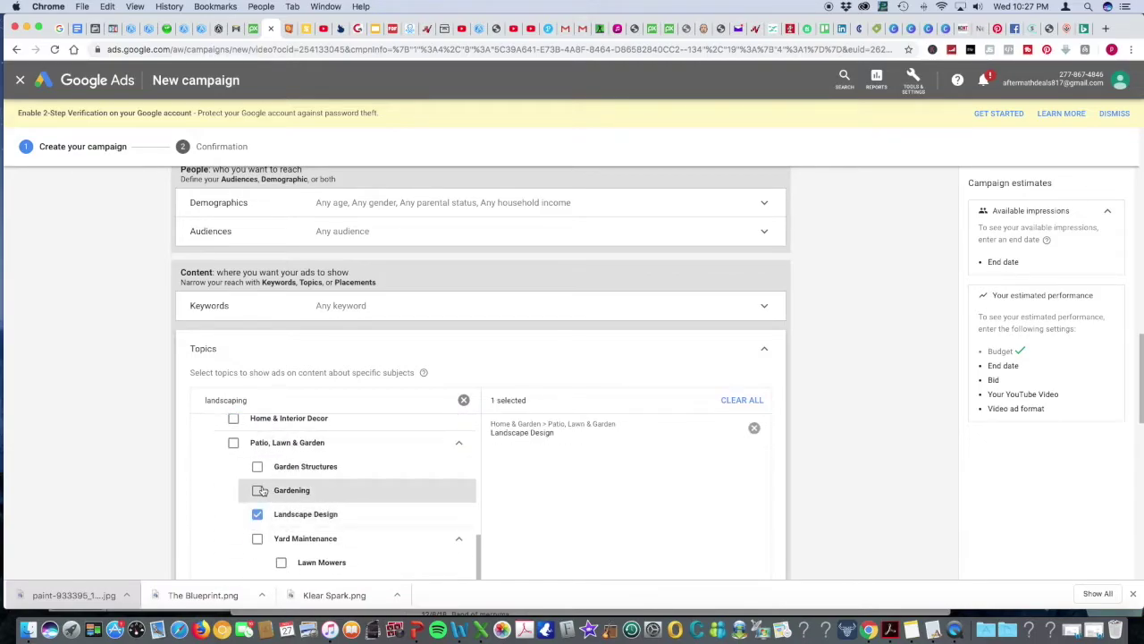
pyautogui.click(275, 495)
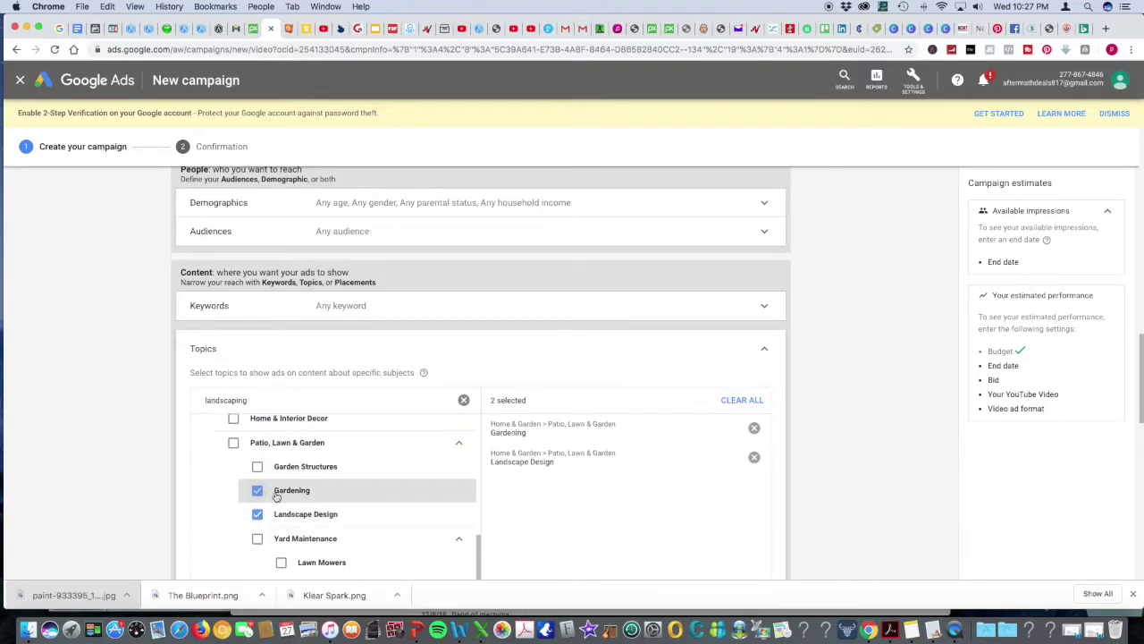
pyautogui.click(260, 540)
# - Look through the remaining landscaping topics and add the whole Home & Garden category to the targeting
pyautogui.scroll(-1, 378, 550)
pyautogui.scroll(-1, 378, 551)
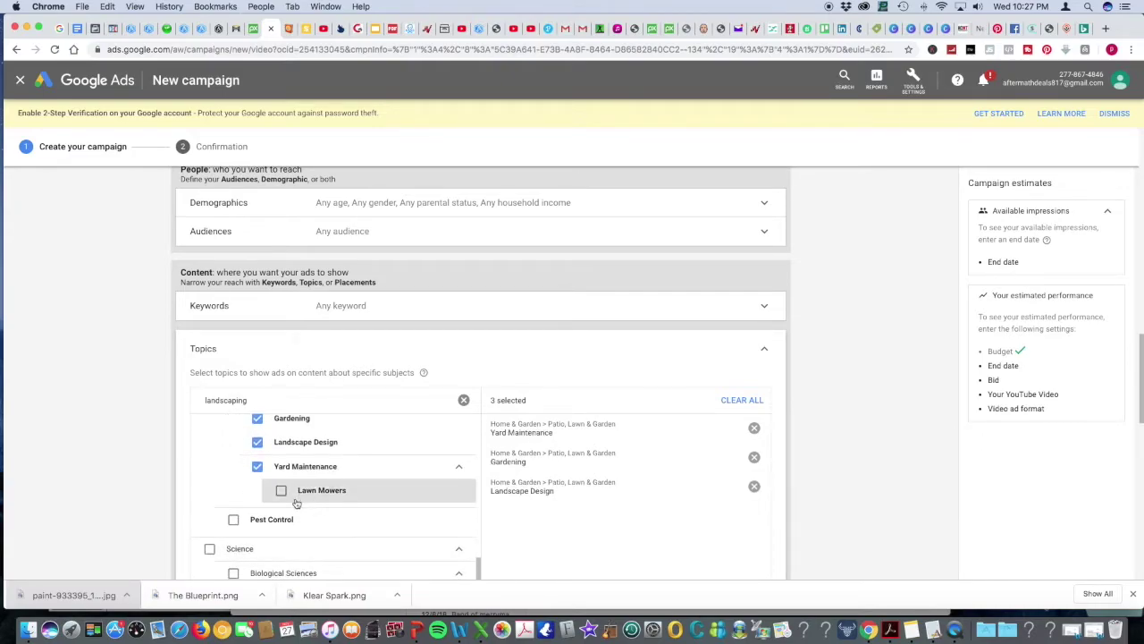
pyautogui.scroll(-5, 204, 487)
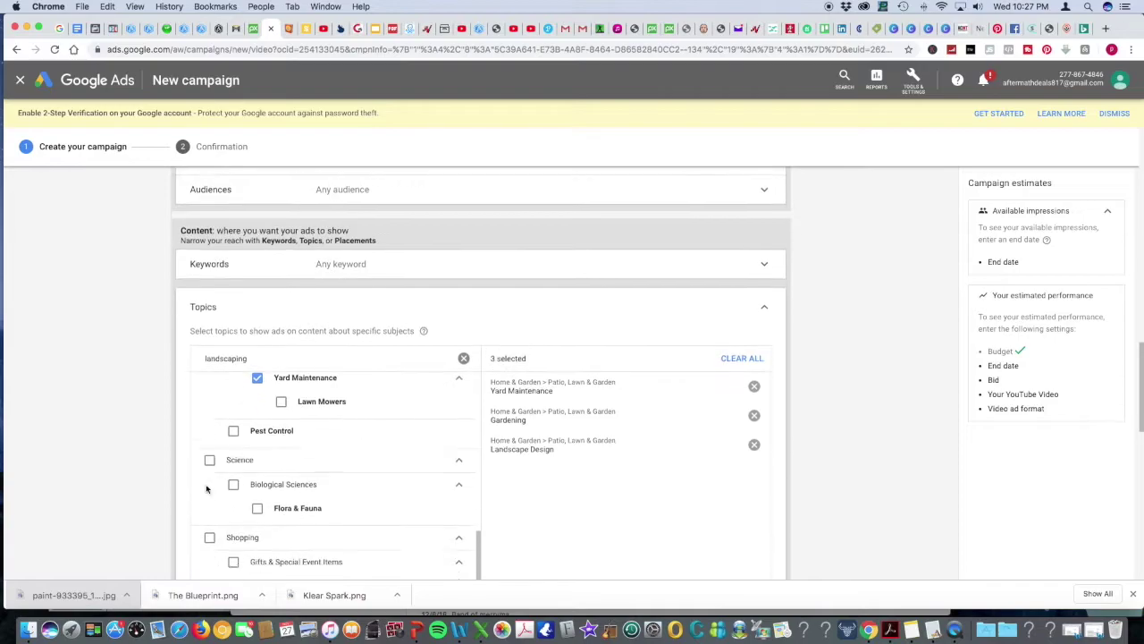
pyautogui.scroll(-2, 207, 489)
pyautogui.scroll(5, 207, 489)
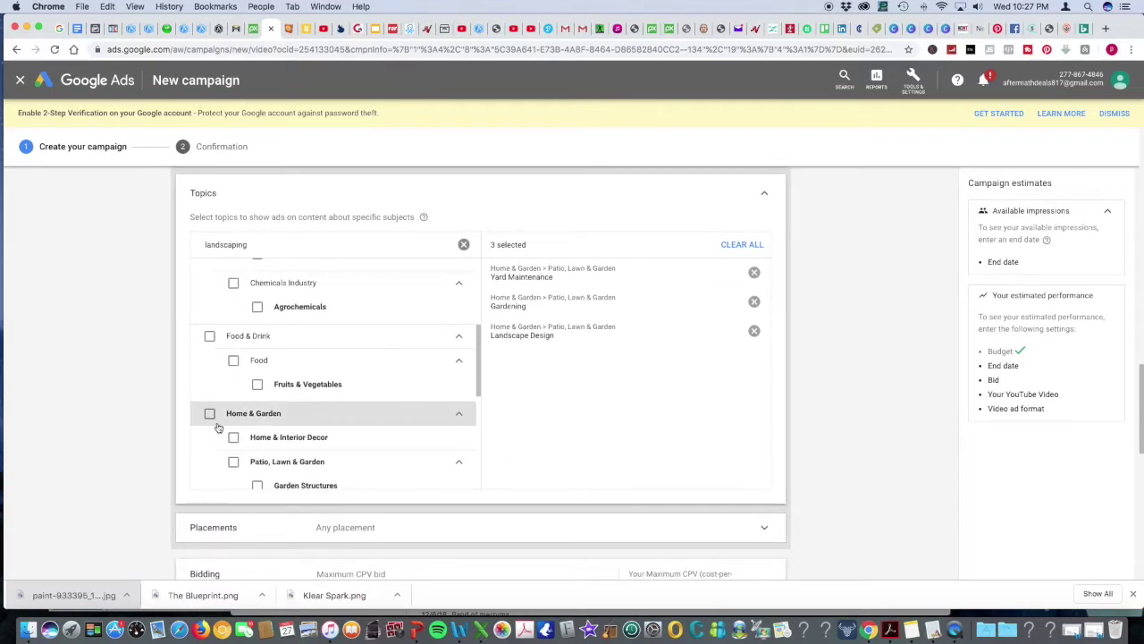
pyautogui.scroll(-2, 235, 439)
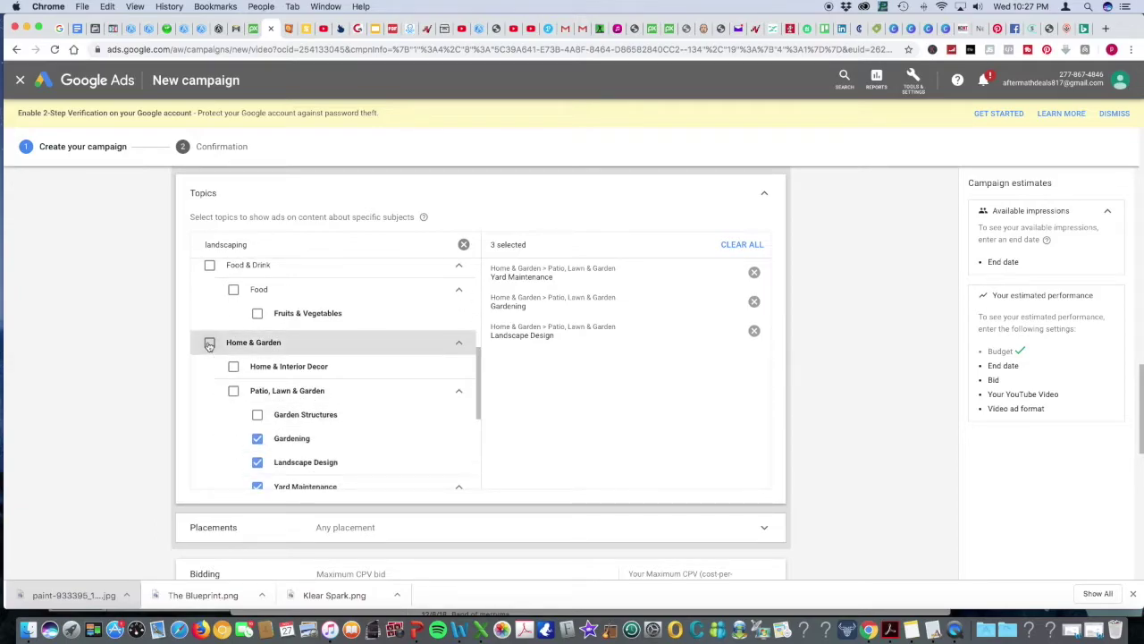
pyautogui.click(209, 344)
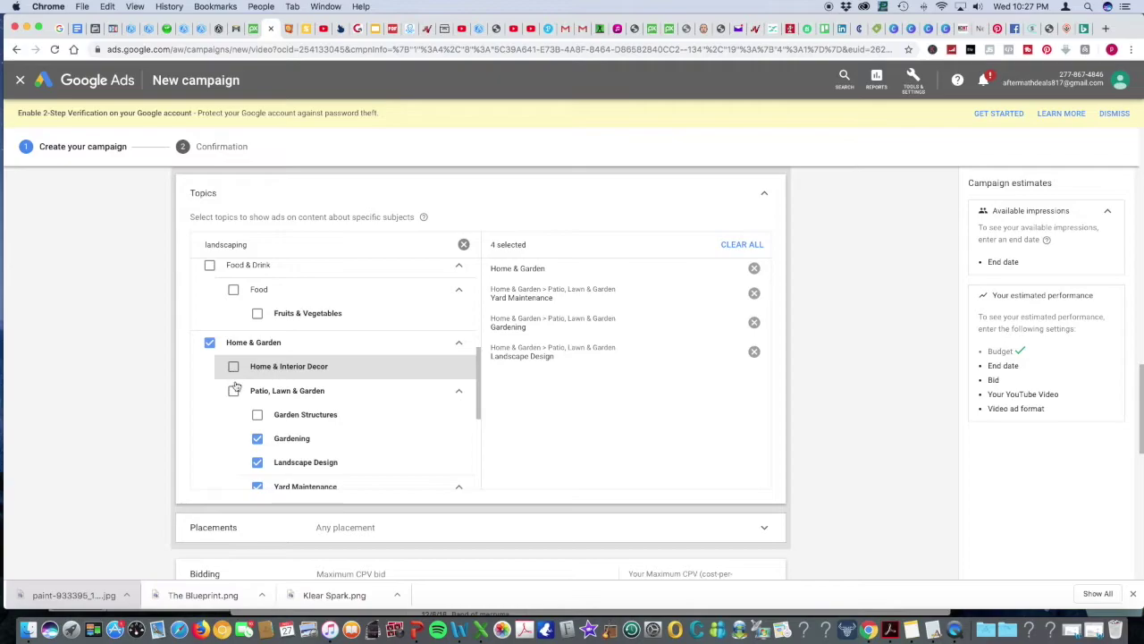
# - Set the ad group's maximum CPV bid to $0.50
pyautogui.scroll(6, 234, 380)
pyautogui.scroll(4, 248, 394)
pyautogui.scroll(-3, 240, 394)
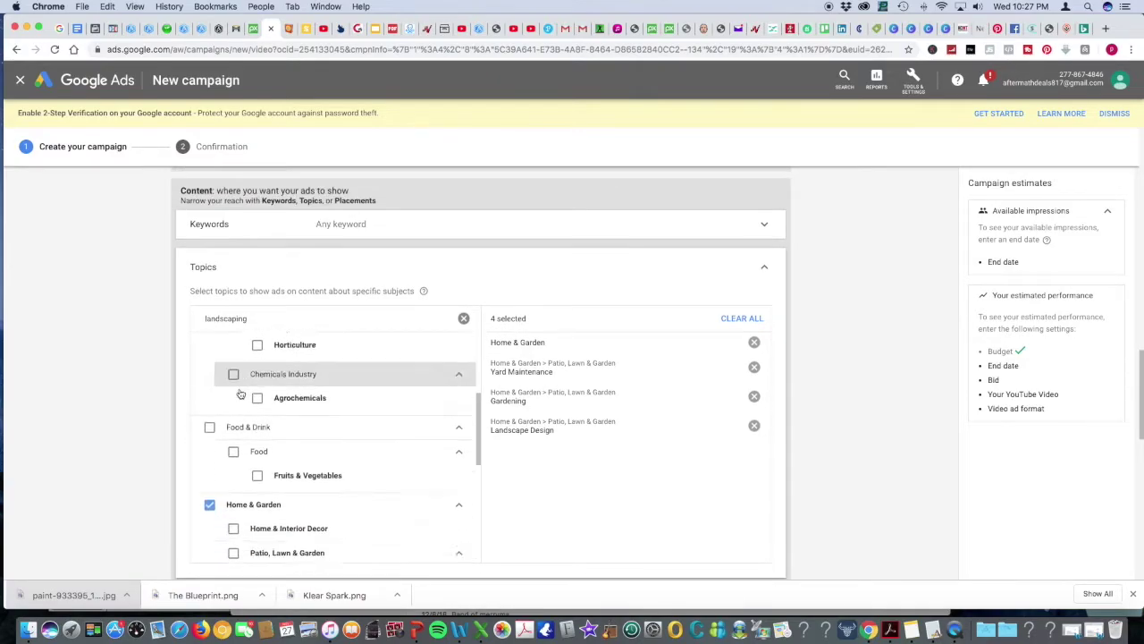
pyautogui.scroll(-10, 239, 394)
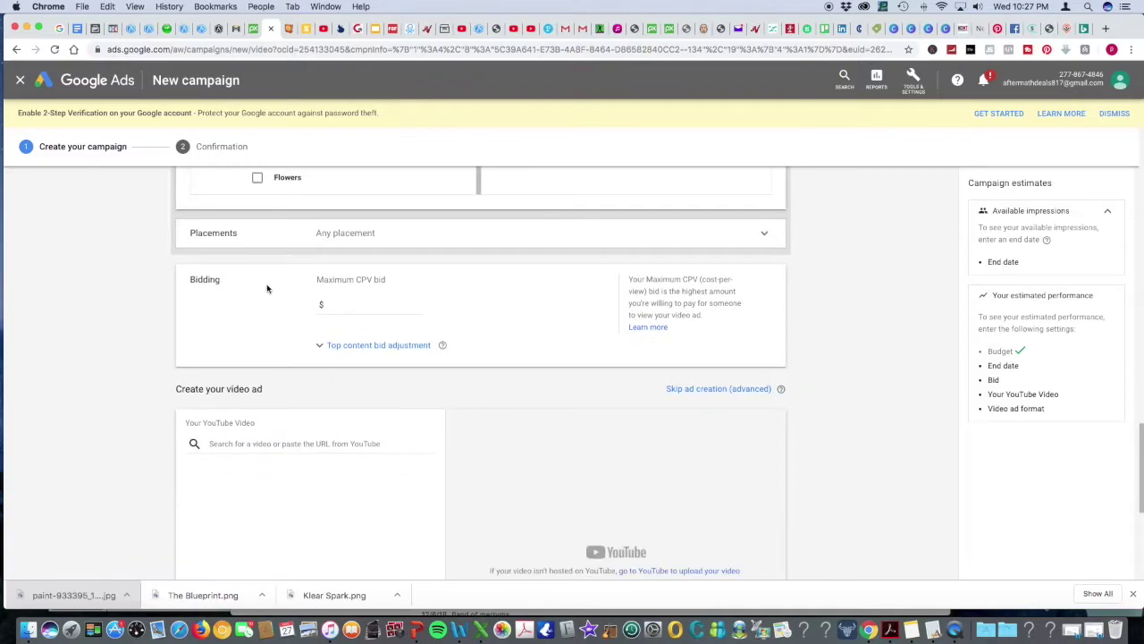
pyautogui.click(381, 312)
pyautogui.write('0.50')
pyautogui.click(519, 319)
# - Check the YouTube video section of the ad setup, then switch to PowerPoint and show the Massage Palace presentation's first slide
pyautogui.scroll(-1, 421, 349)
pyautogui.scroll(-5, 421, 349)
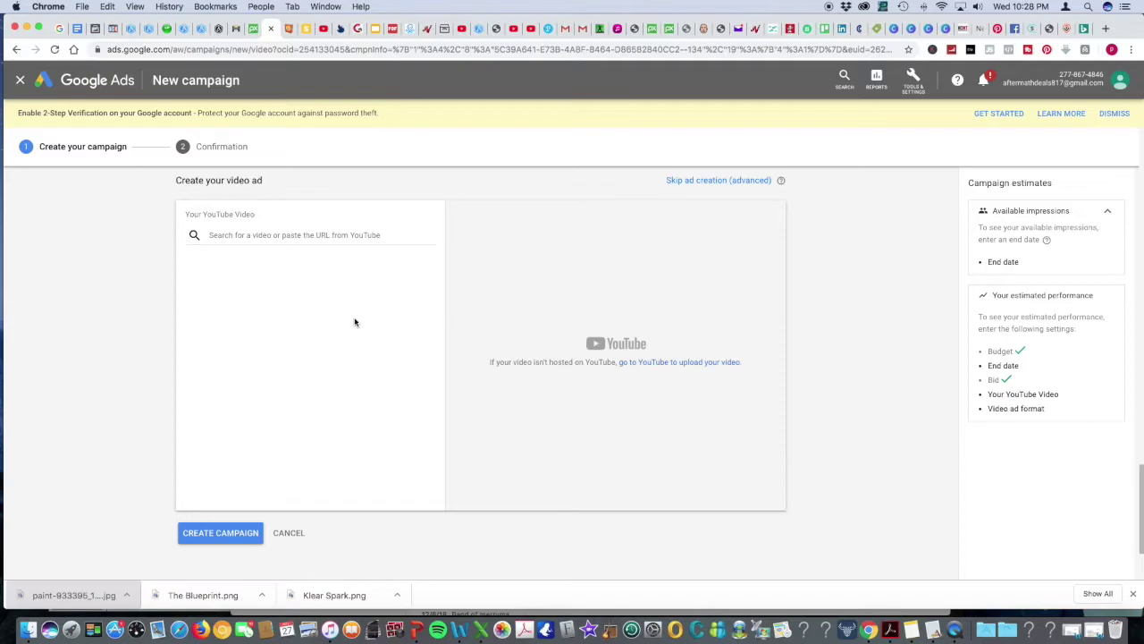
pyautogui.scroll(4, 289, 385)
pyautogui.scroll(-5, 289, 372)
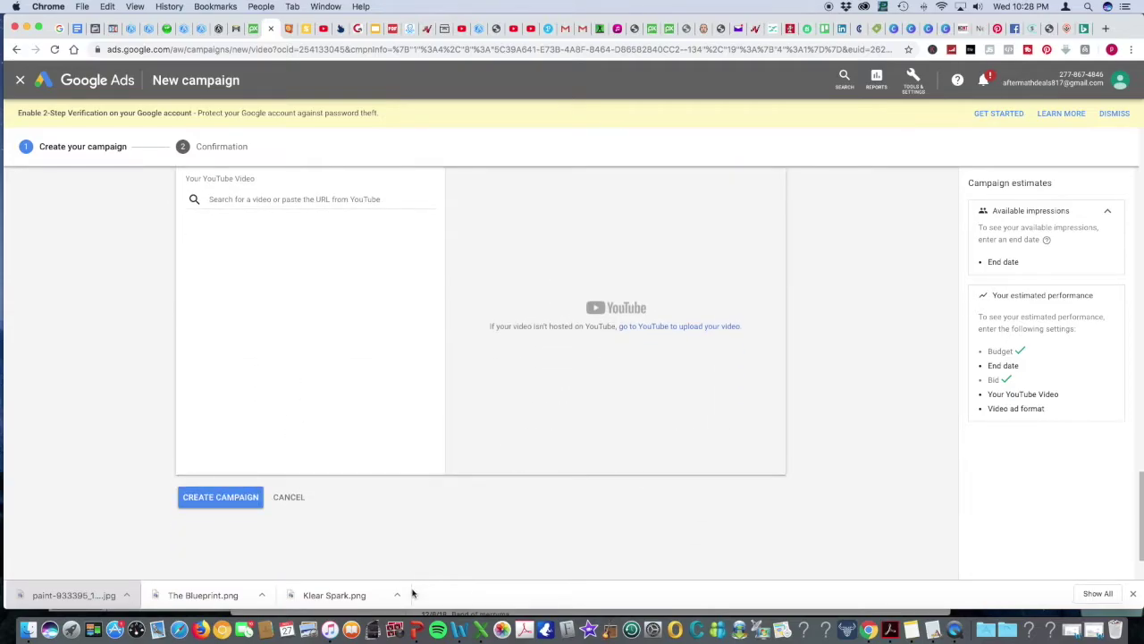
pyautogui.click(416, 629)
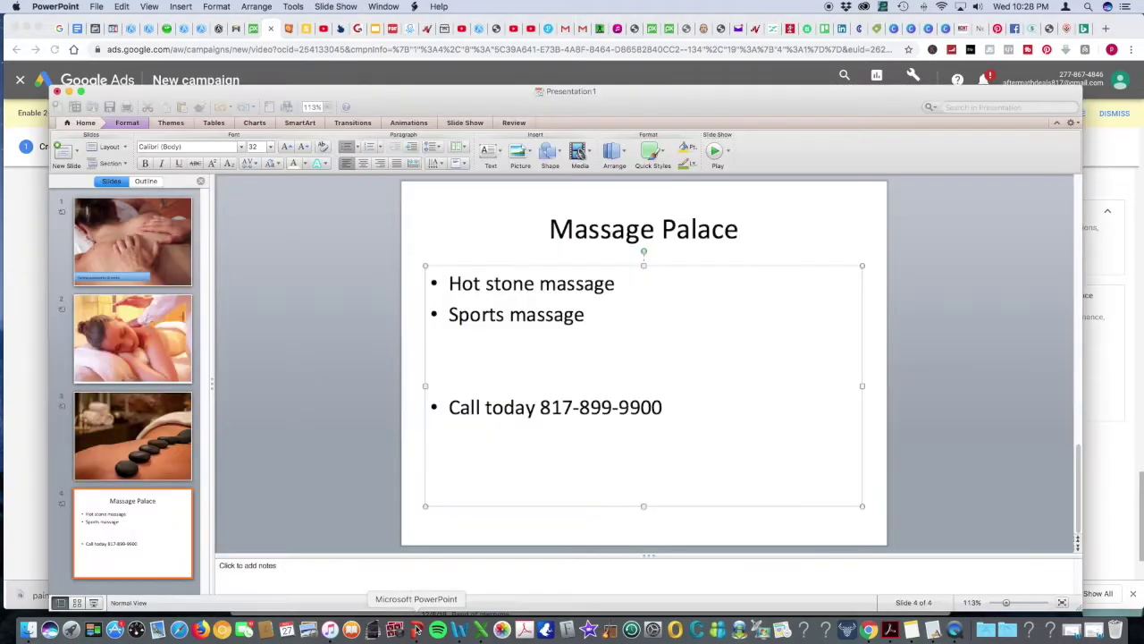
pyautogui.click(154, 246)
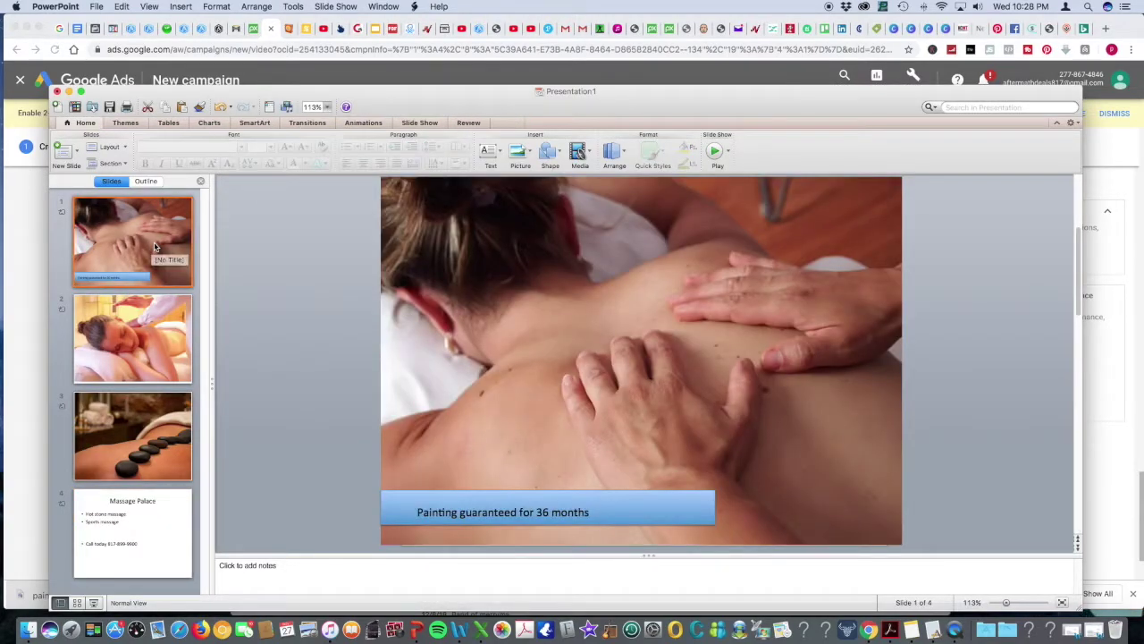
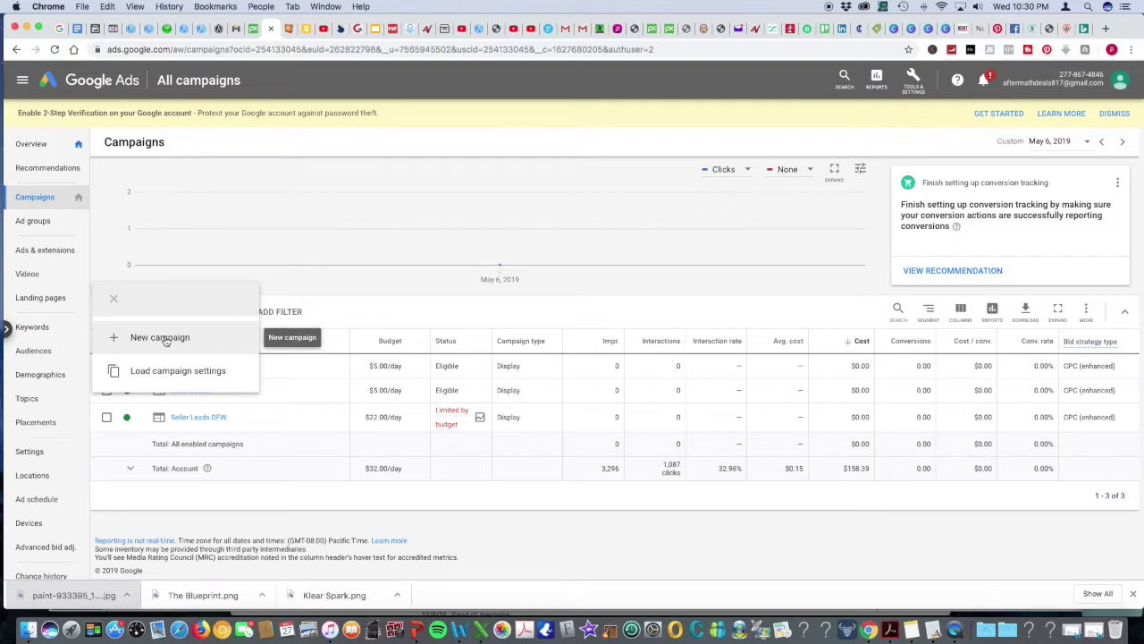
# - Start a new campaign without a goal's guidance, choosing the Display type and the Gmail campaign subtype
pyautogui.click(165, 340)
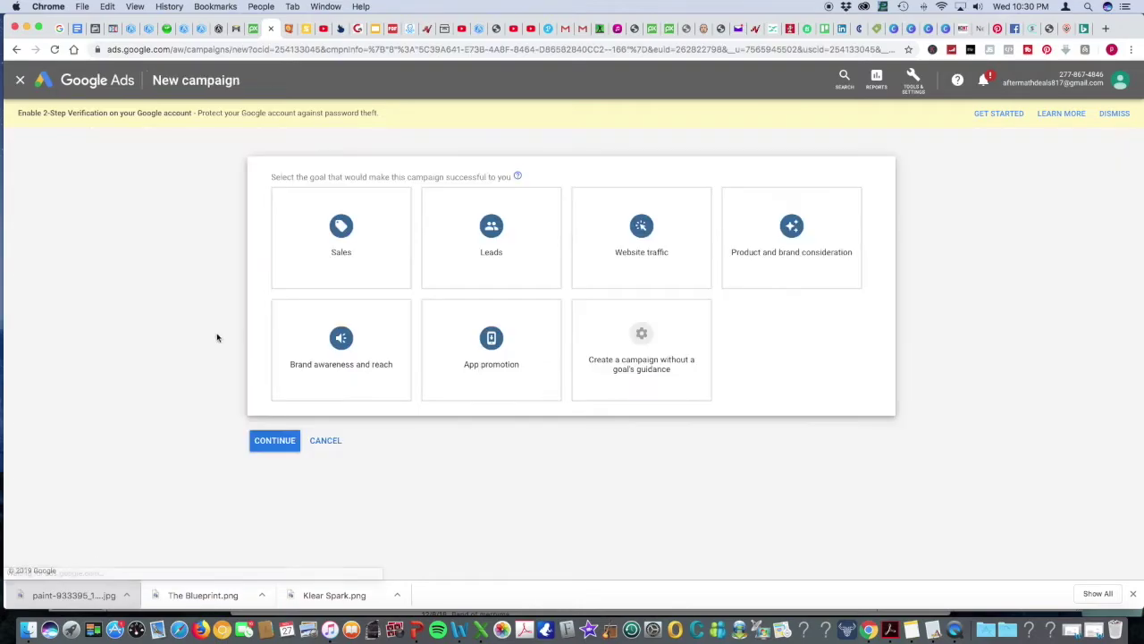
pyautogui.click(658, 365)
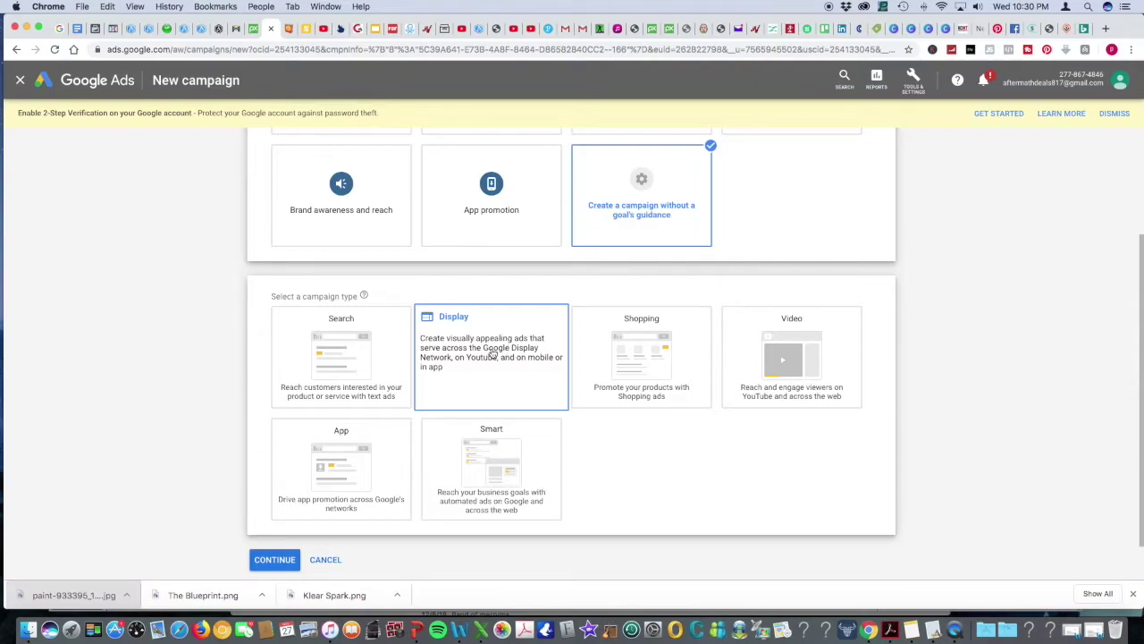
pyautogui.click(492, 355)
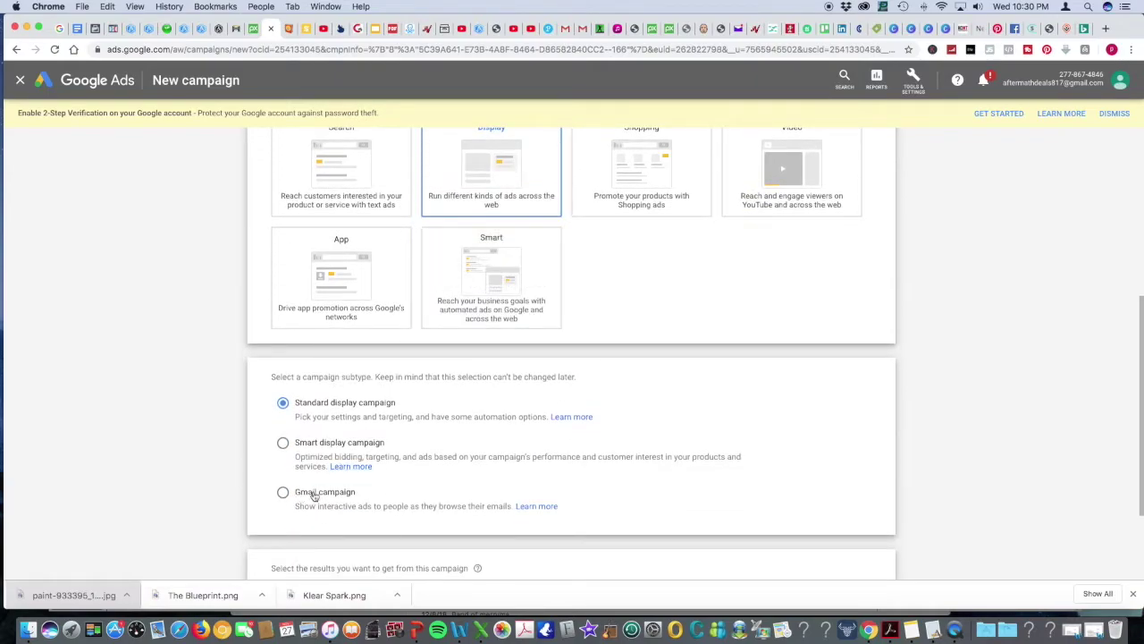
pyautogui.click(284, 492)
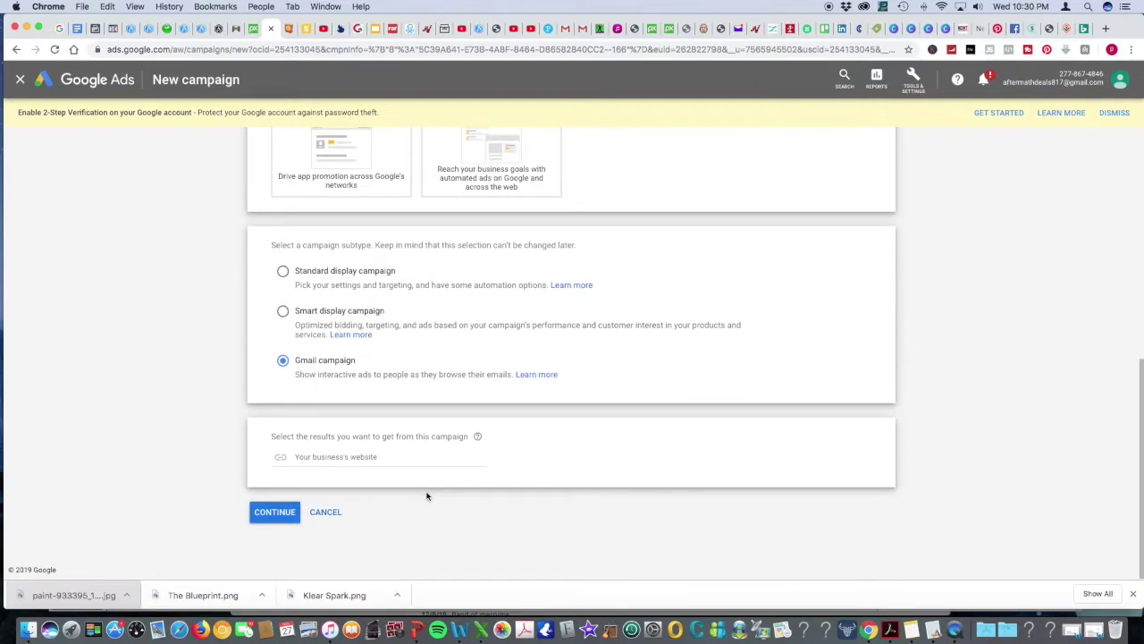
pyautogui.click(274, 513)
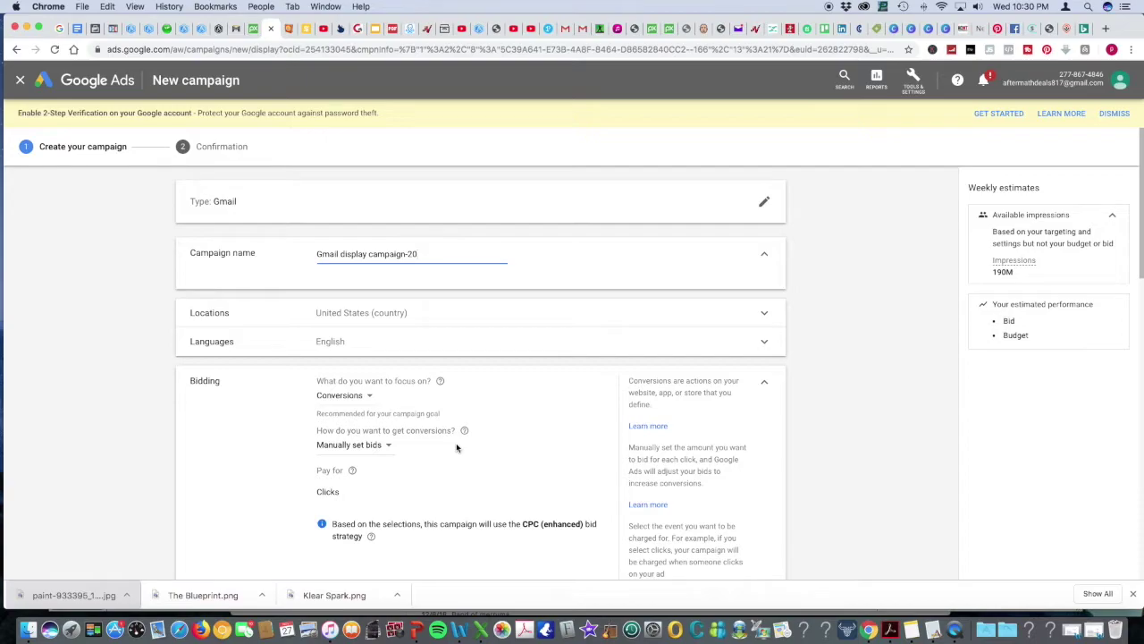
# - Target the city of Dallas, Texas, United States as the campaign location
pyautogui.scroll(-1, 477, 443)
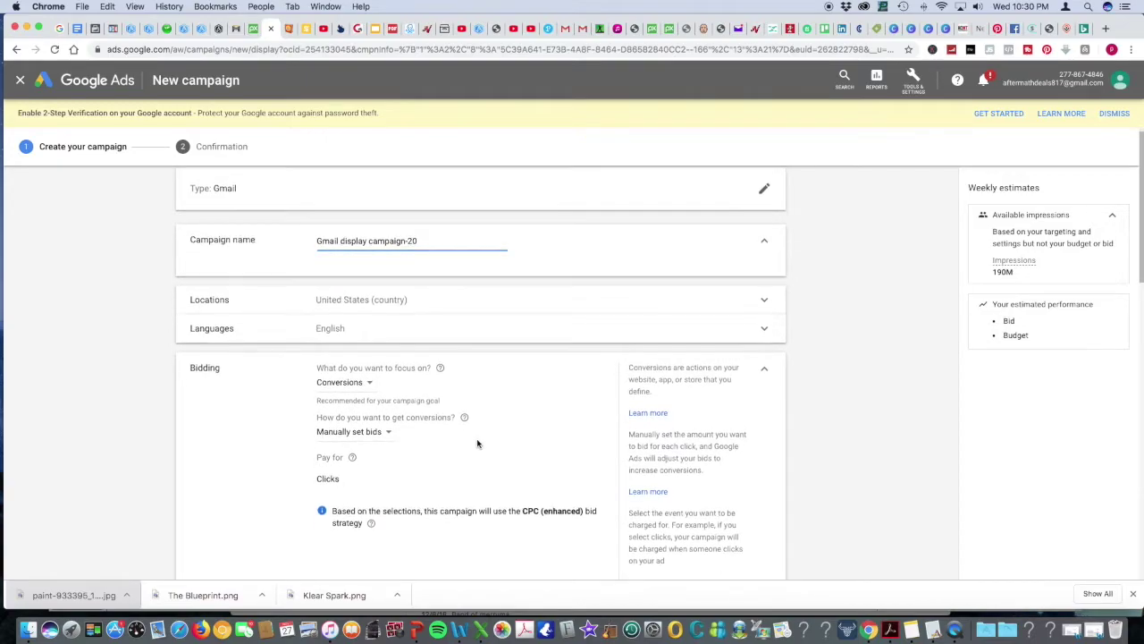
pyautogui.click(385, 300)
pyautogui.click(372, 403)
pyautogui.write('dallas')
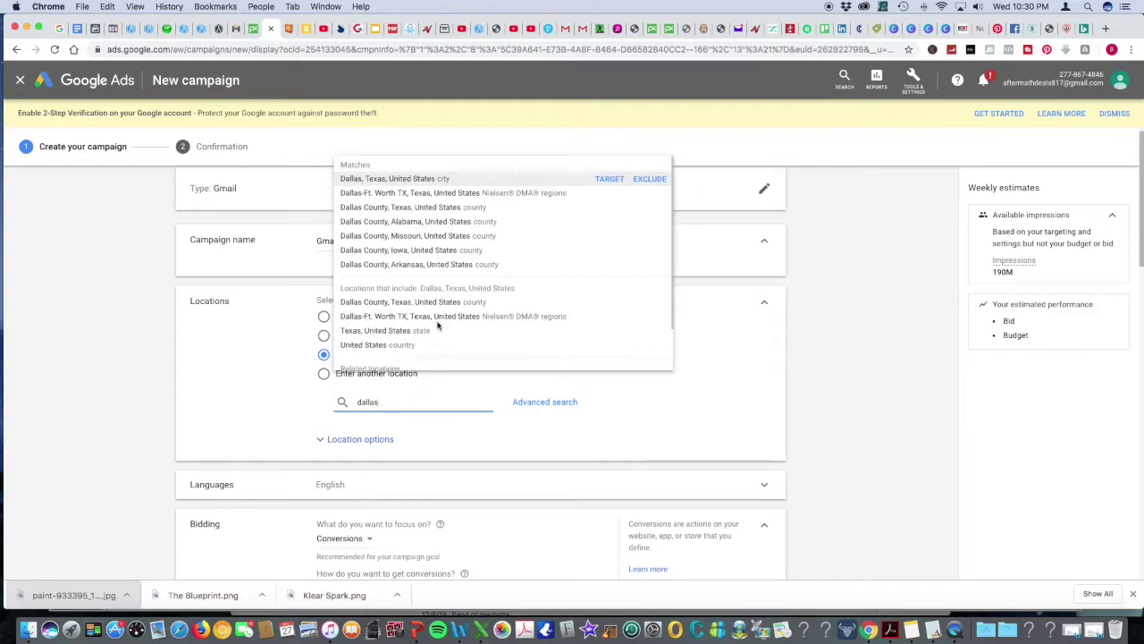
pyautogui.click(392, 179)
# - Set the campaign's average daily budget to $10
pyautogui.scroll(-5, 423, 412)
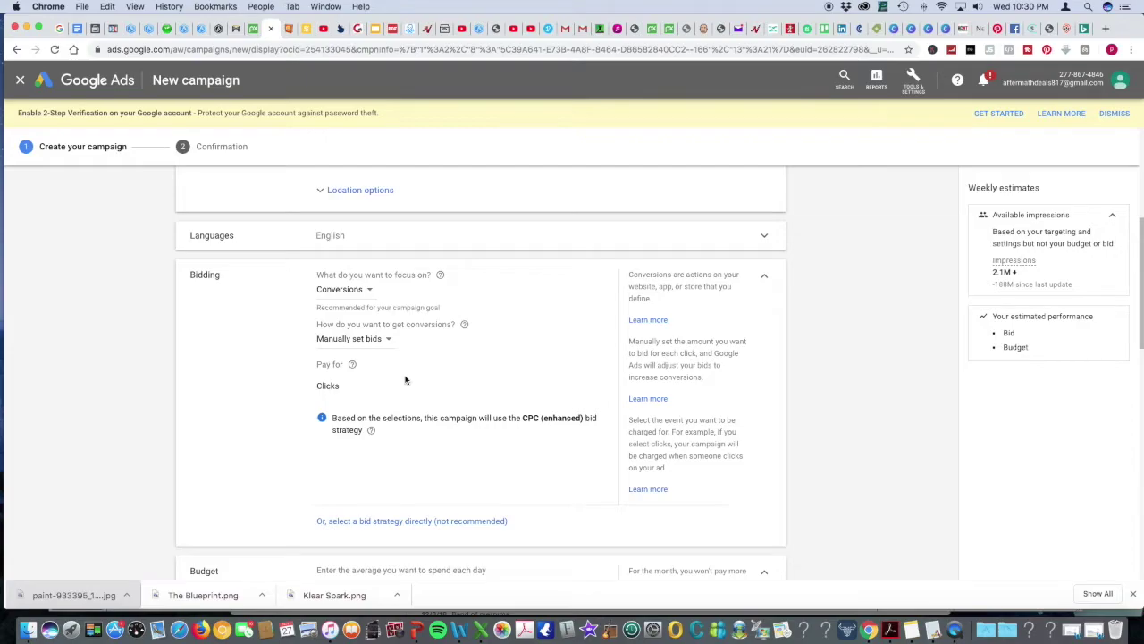
pyautogui.scroll(-5, 405, 380)
pyautogui.click(378, 337)
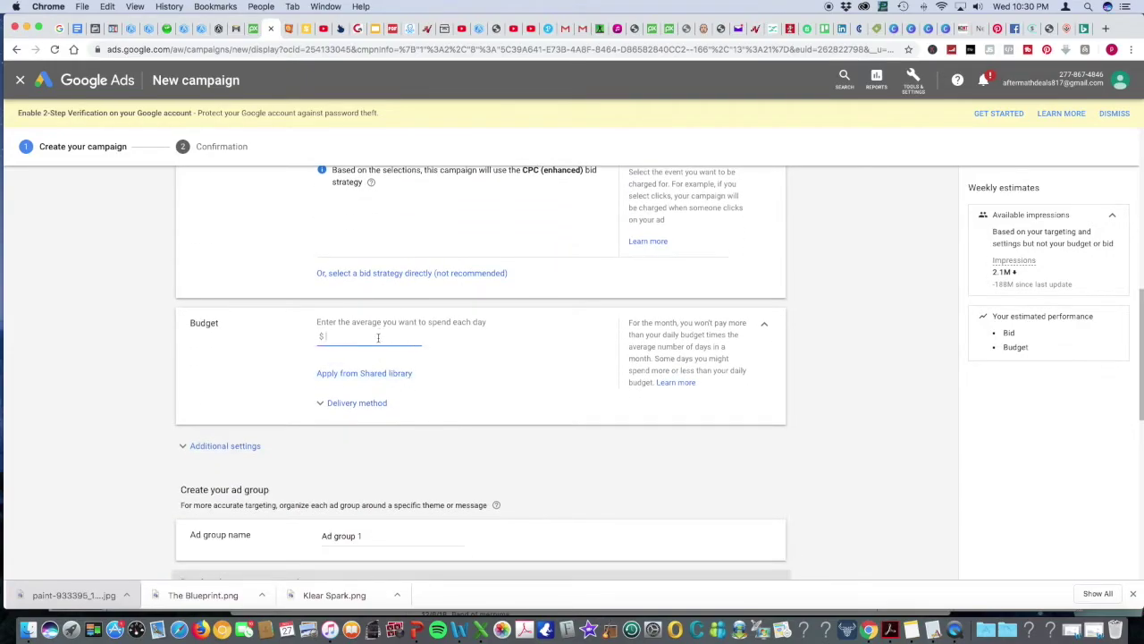
pyautogui.write('10')
pyautogui.click(490, 360)
# - Set the ad group's enhanced CPC bid to $0.50
pyautogui.scroll(-5, 489, 374)
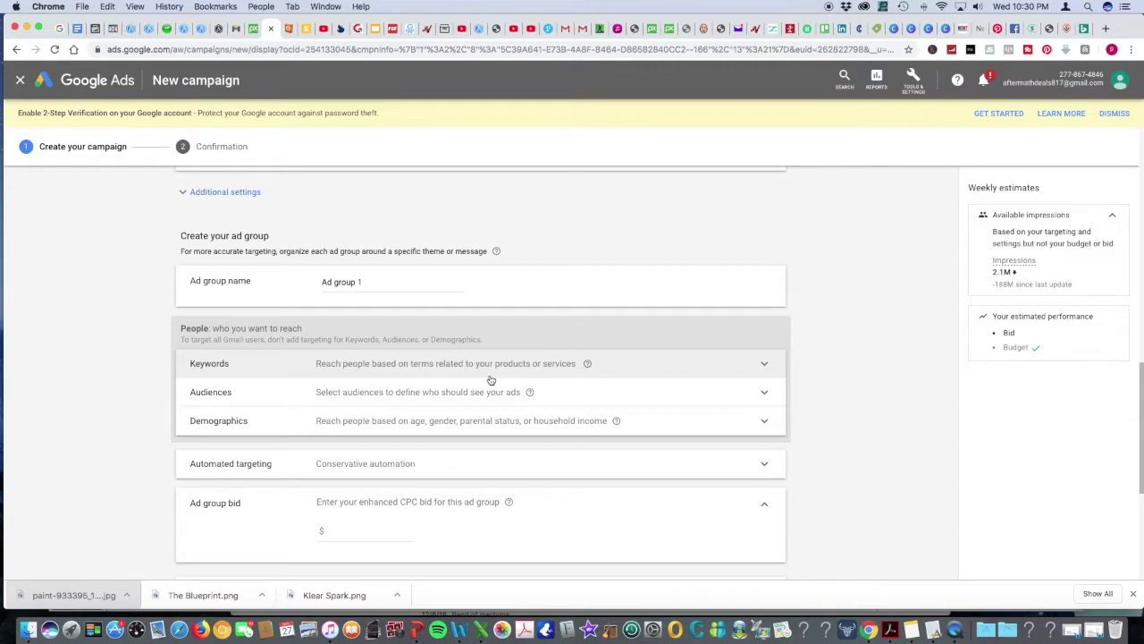
pyautogui.scroll(-3, 409, 421)
pyautogui.click(364, 375)
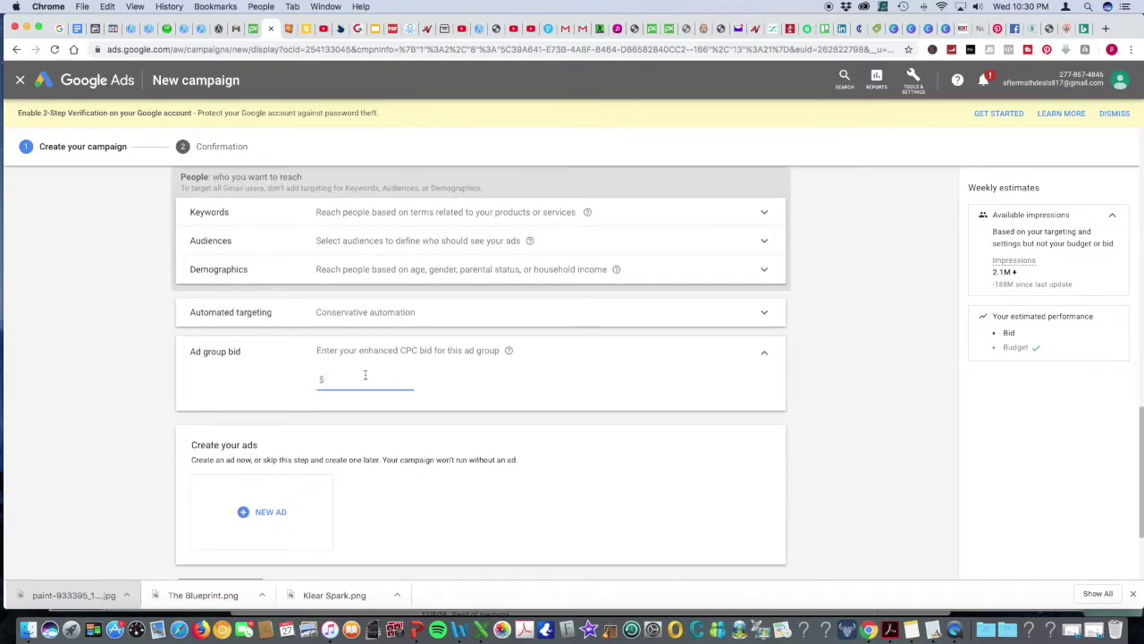
pyautogui.write('.5')
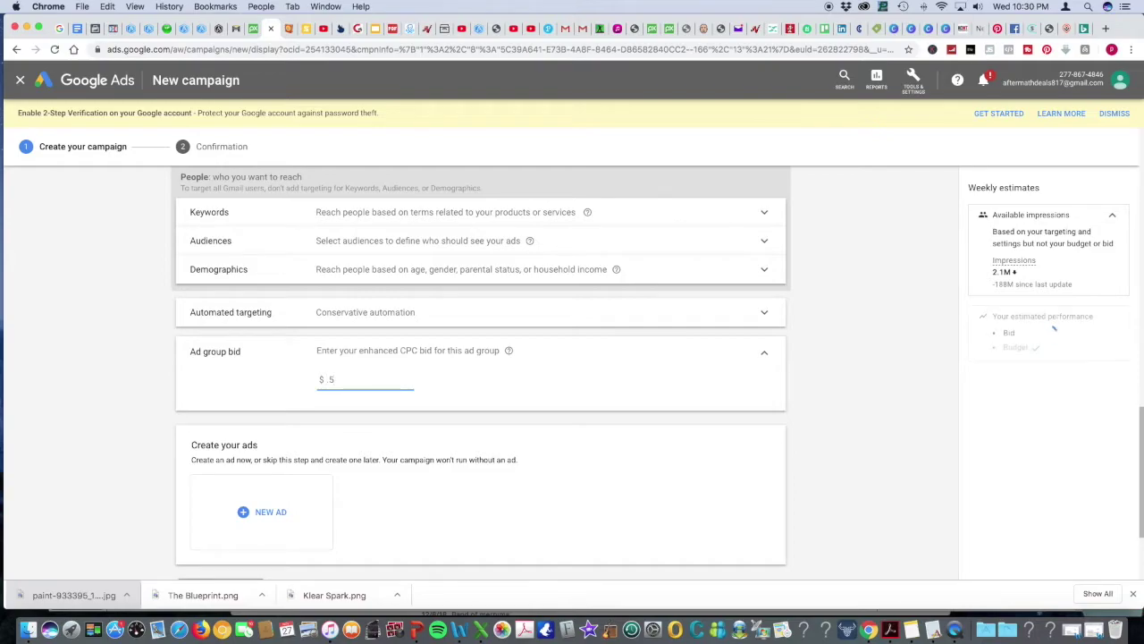
pyautogui.click(525, 385)
# - Create a new Gmail ad and enter "Larry Lawn Service" as its business name
pyautogui.scroll(-2, 504, 395)
pyautogui.click(258, 405)
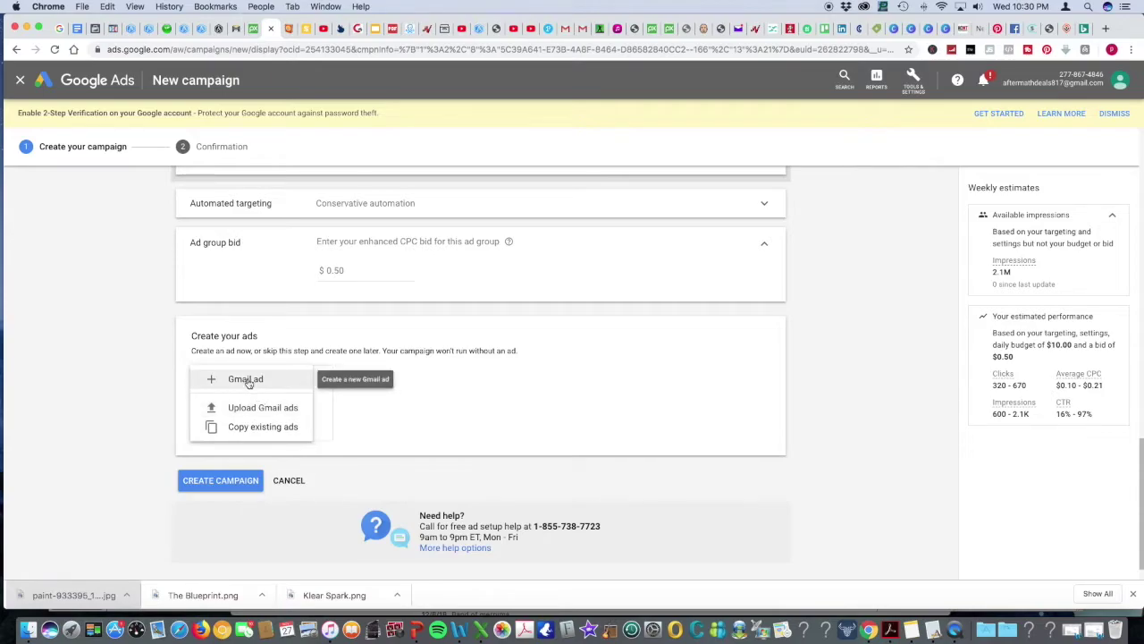
pyautogui.click(248, 380)
pyautogui.click(250, 388)
pyautogui.write('Larry L')
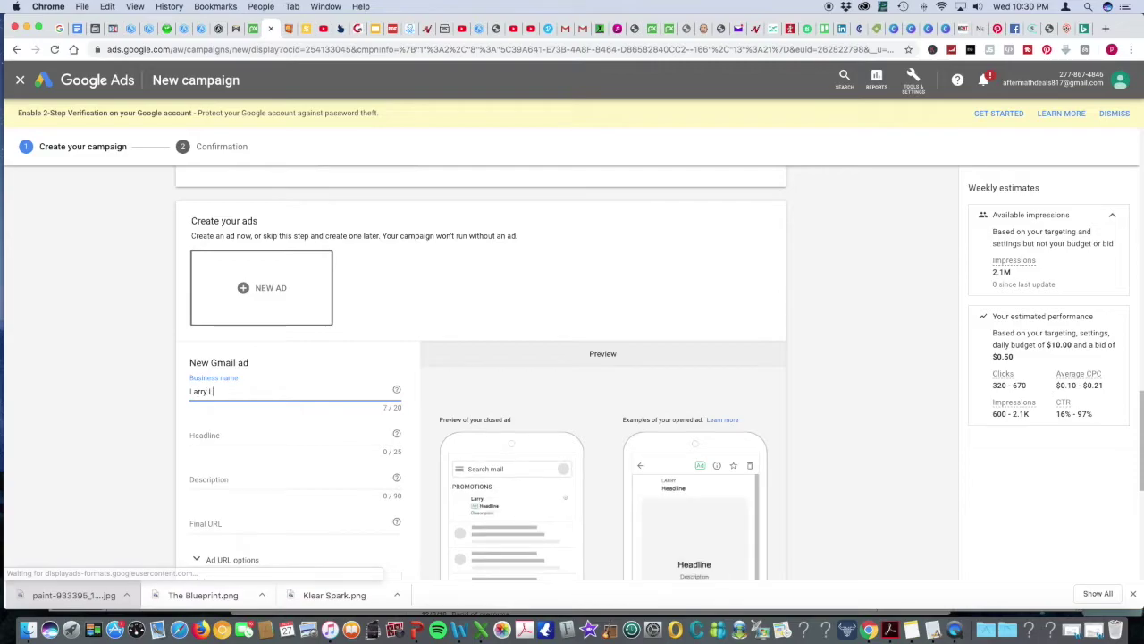
pyautogui.write('awn Service')
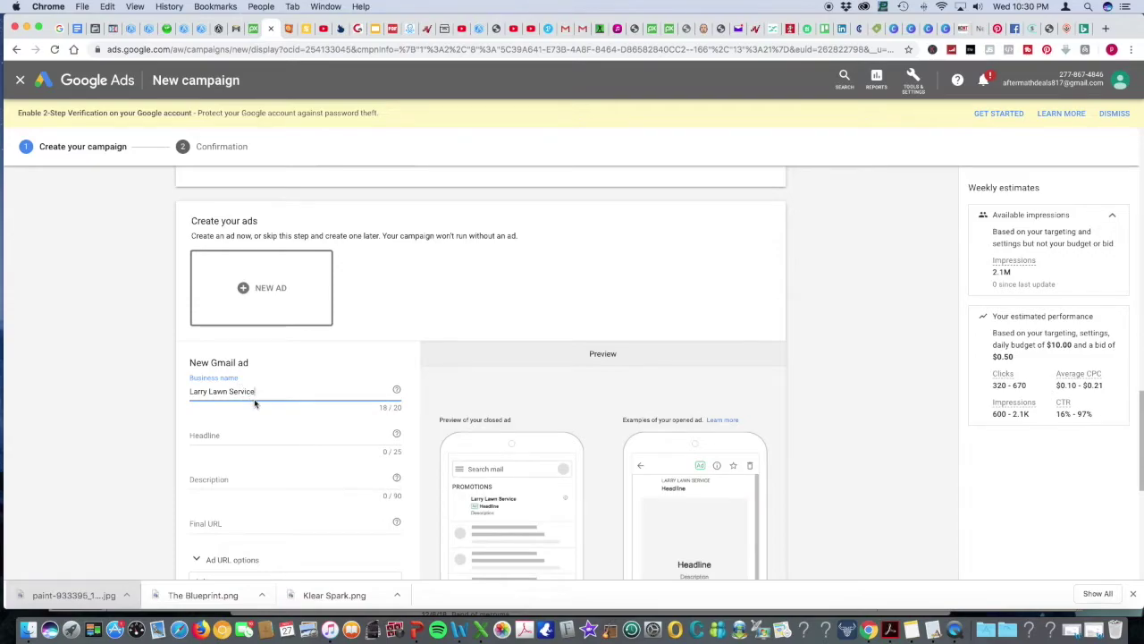
# - Switch to Facebook Ads Manager and copy the "At Larrys Lawn Service" sentence about the past 20 years from the ad's primary text
pyautogui.click(217, 435)
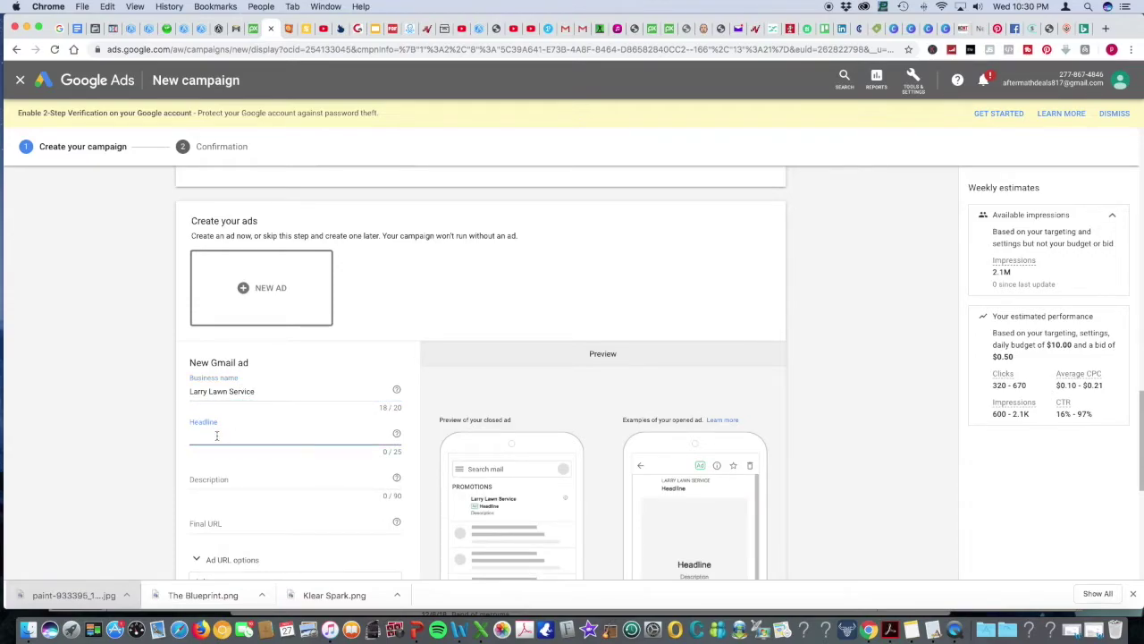
pyautogui.click(95, 29)
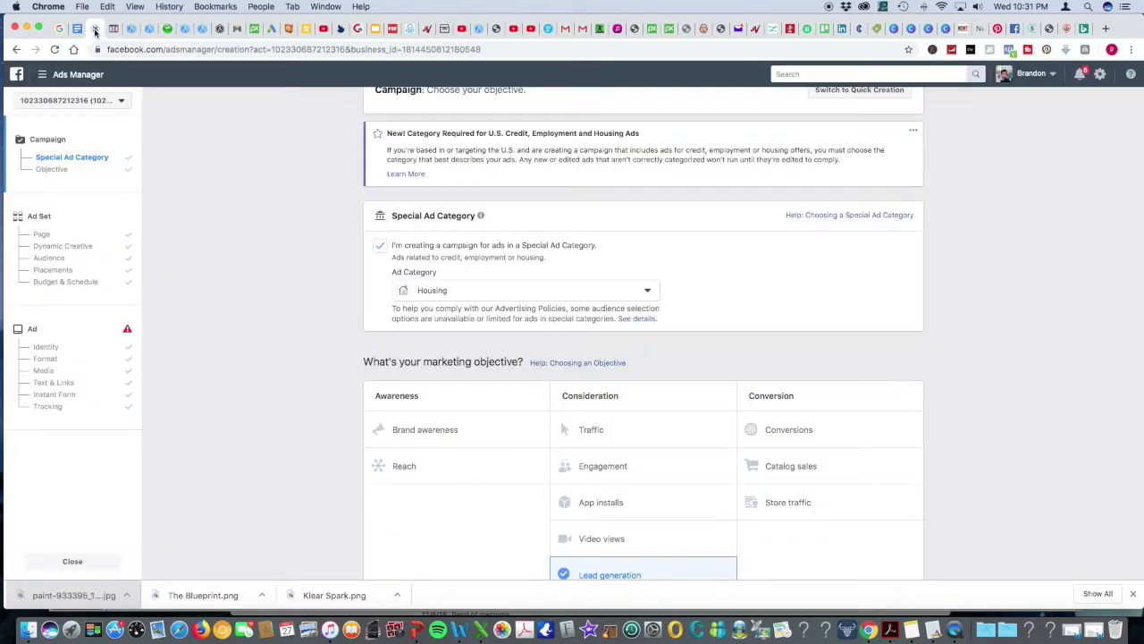
pyautogui.click(55, 383)
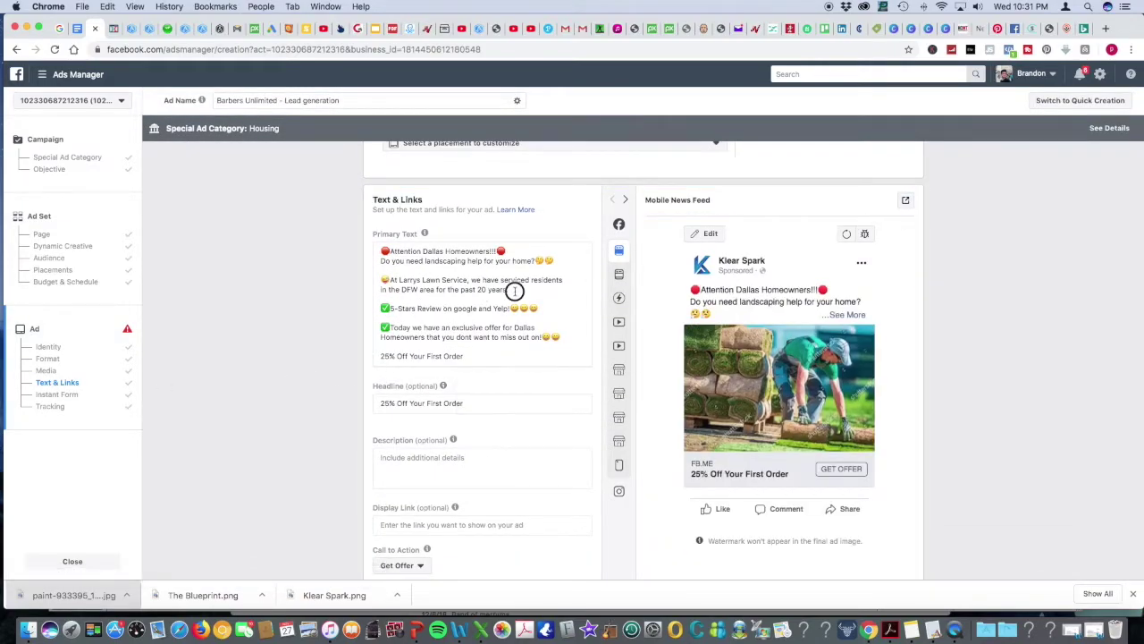
pyautogui.moveTo(508, 290); pyautogui.dragTo(392, 280)
pyautogui.press('super+c')
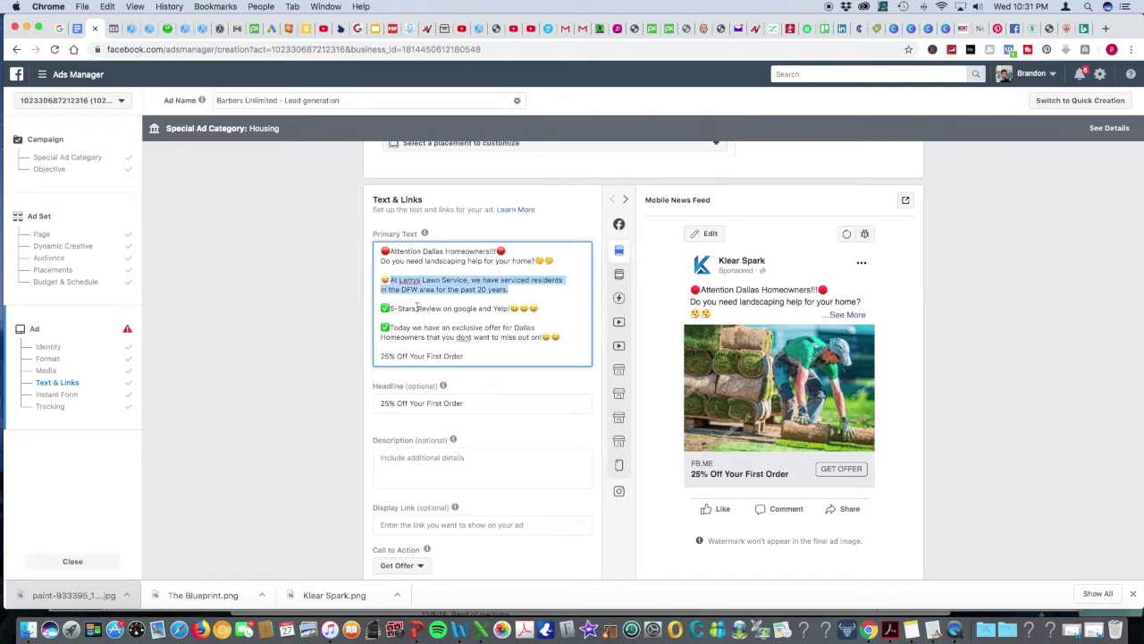
# - Return to the Gmail ad, try the copied sentence as the headline, then clear it and paste it as the description
pyautogui.click(272, 28)
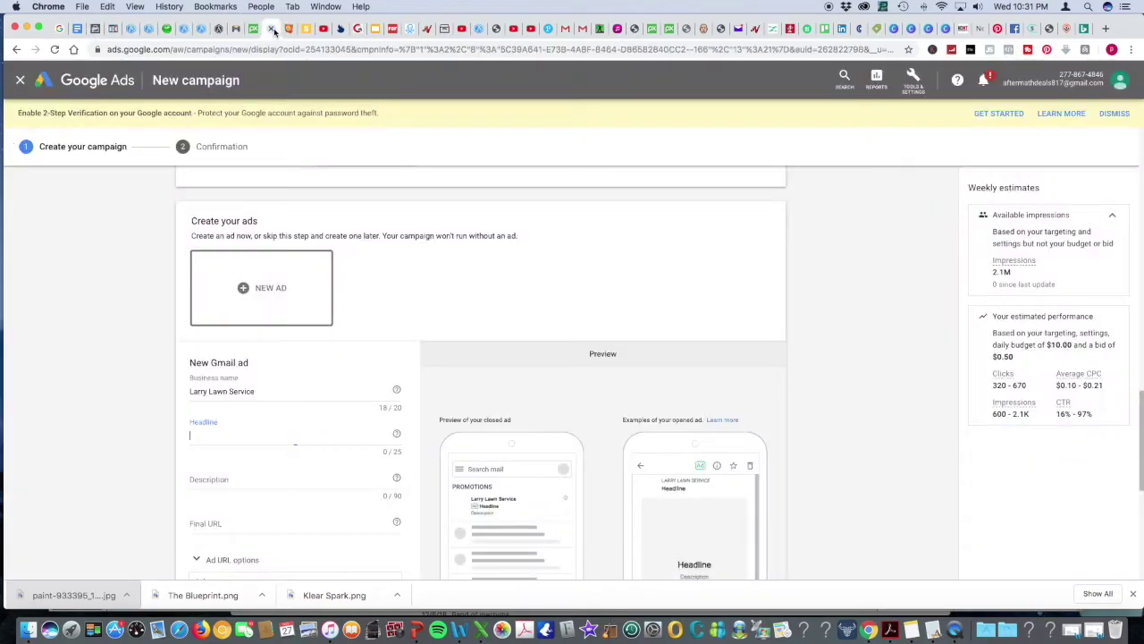
pyautogui.press('super+v')
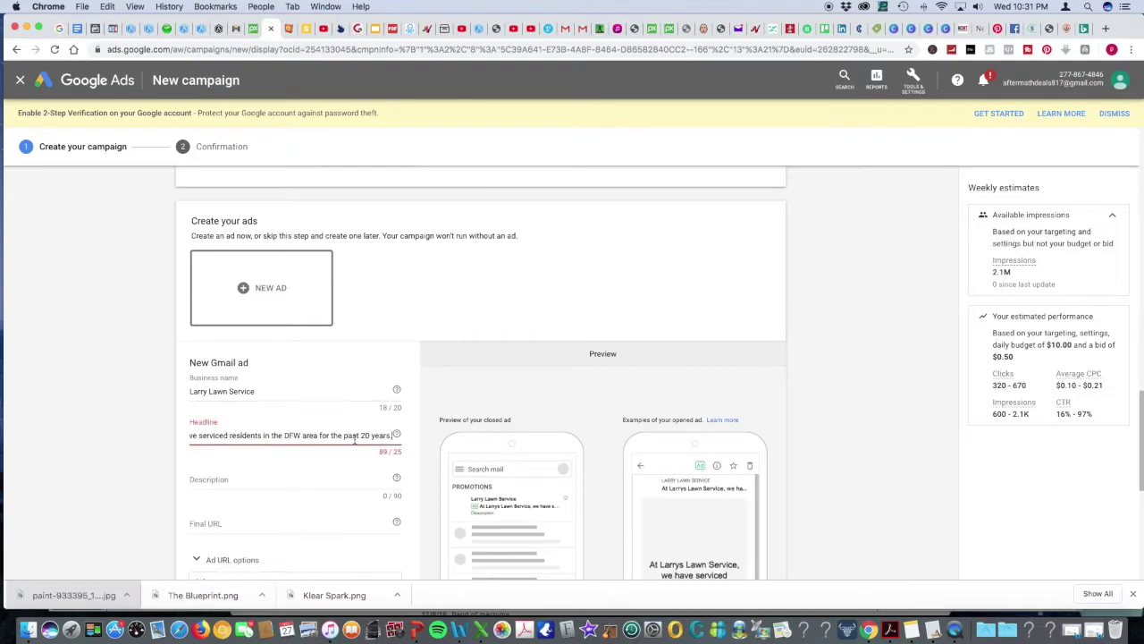
pyautogui.press('super+a')
pyautogui.press('BackSpace')
pyautogui.click(257, 475)
pyautogui.press('super+v')
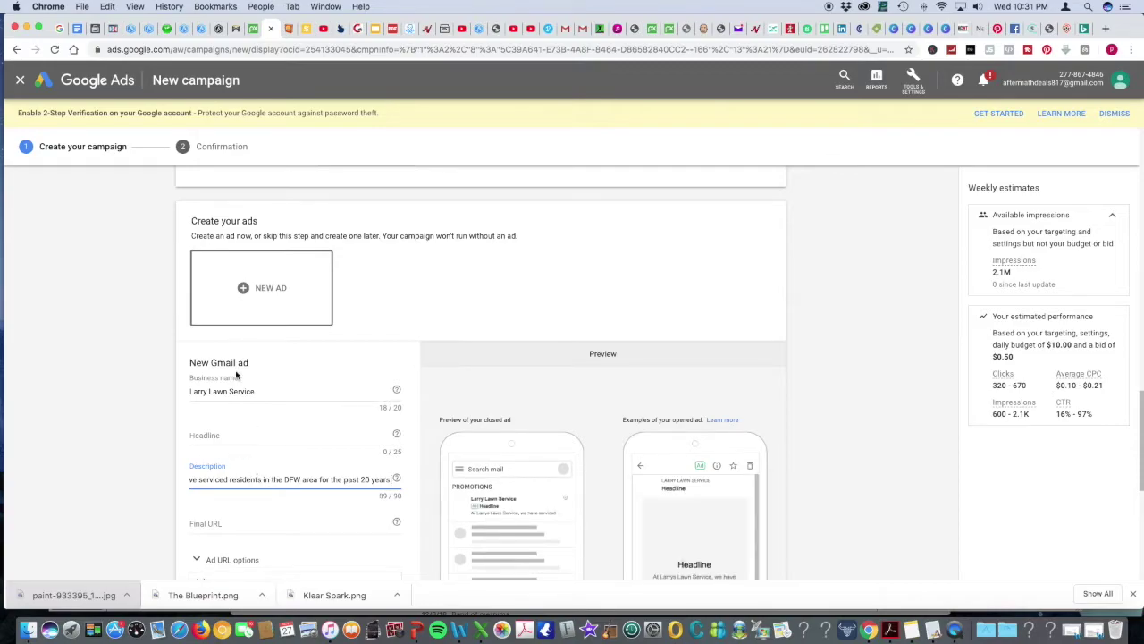
# - Copy the headline "25% Off Your First Order" from the Facebook ad into the Gmail ad's headline
pyautogui.click(90, 28)
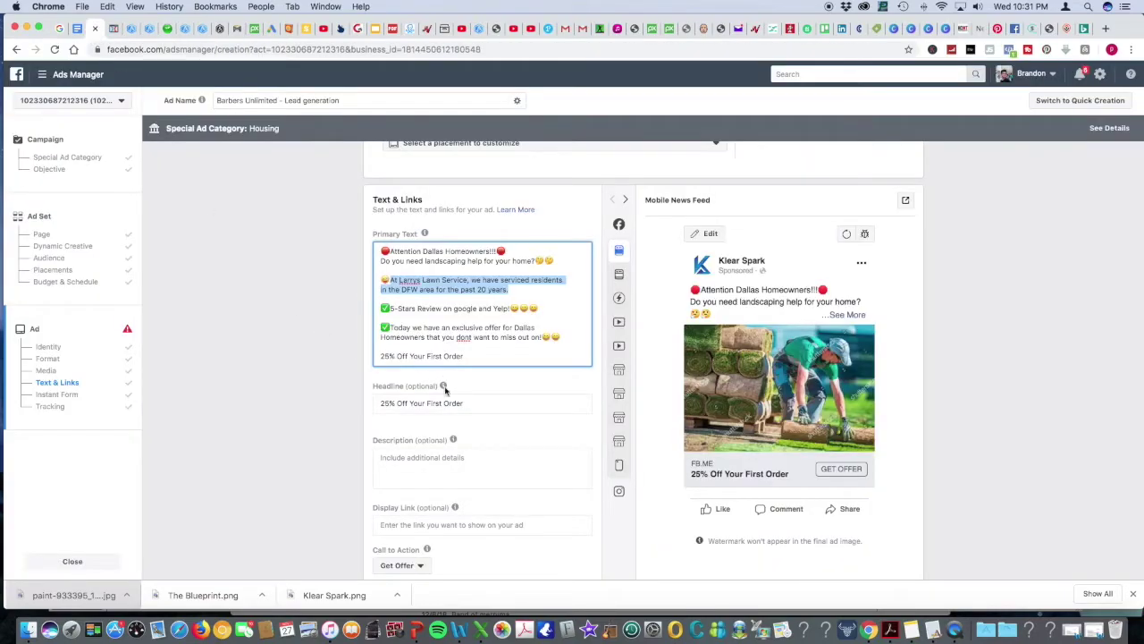
pyautogui.click(386, 406)
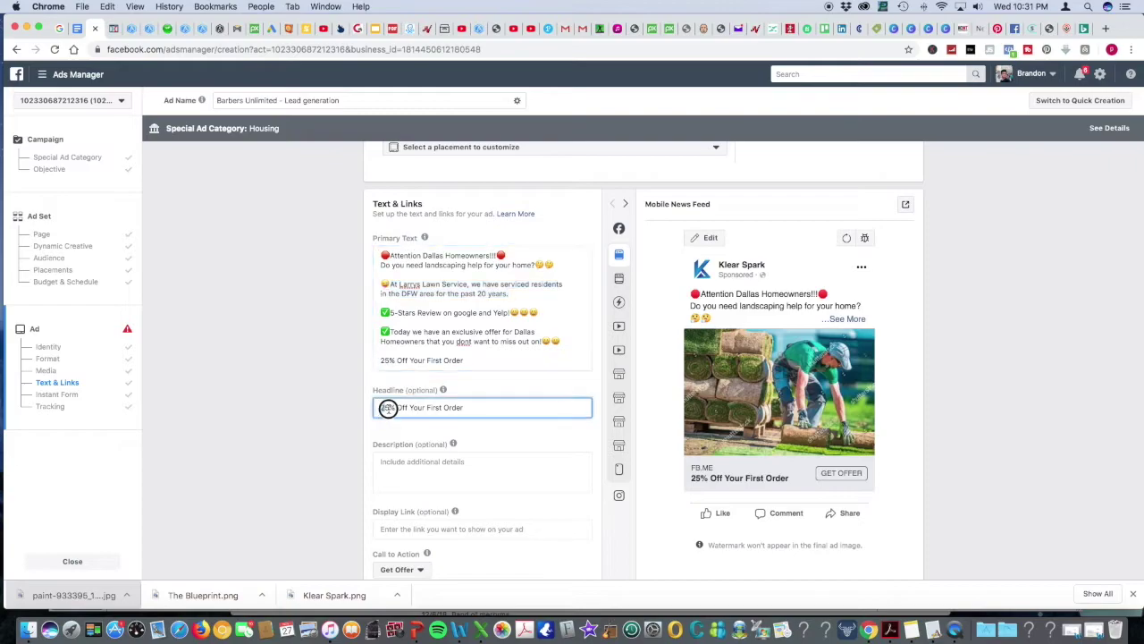
pyautogui.moveTo(385, 407); pyautogui.dragTo(477, 409)
pyautogui.press('super+c')
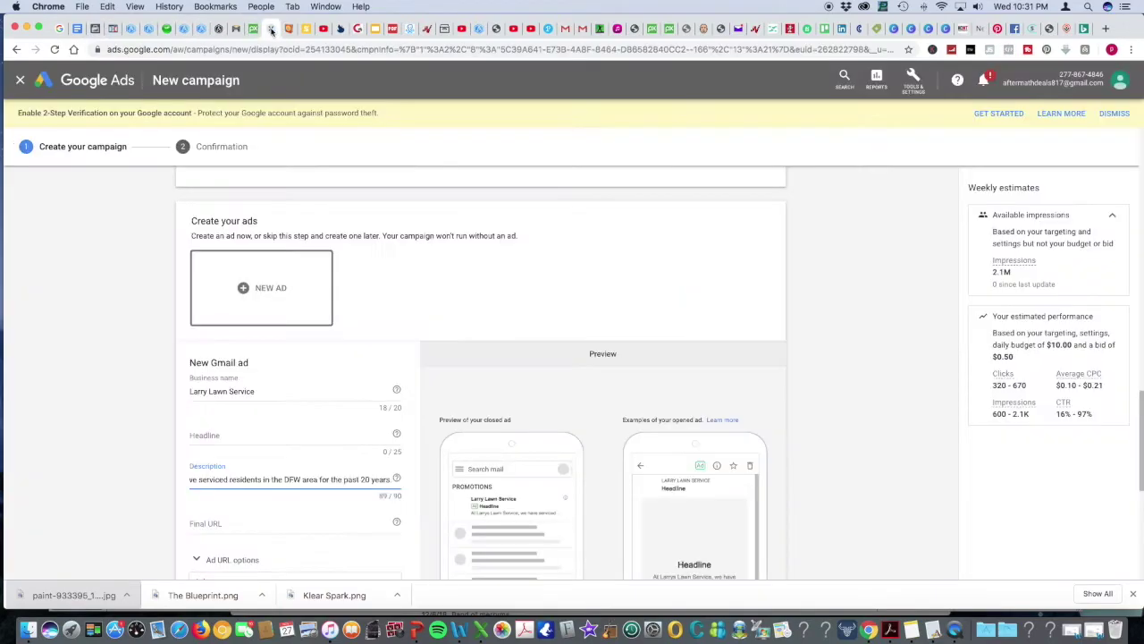
pyautogui.click(270, 29)
pyautogui.click(250, 432)
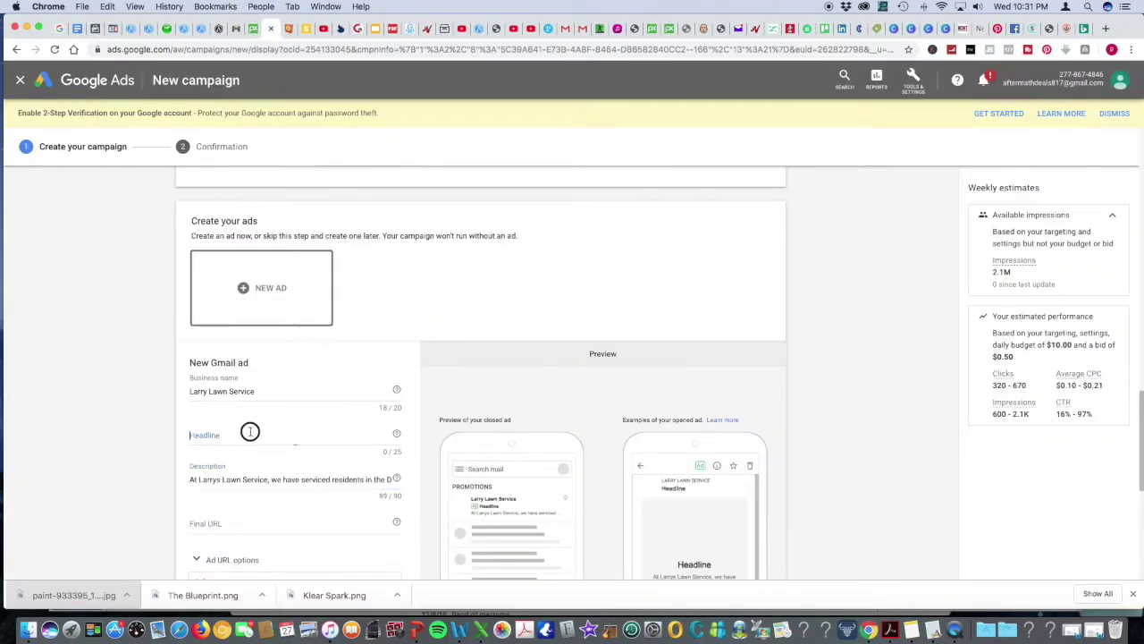
pyautogui.press('super+v')
pyautogui.scroll(-5, 304, 414)
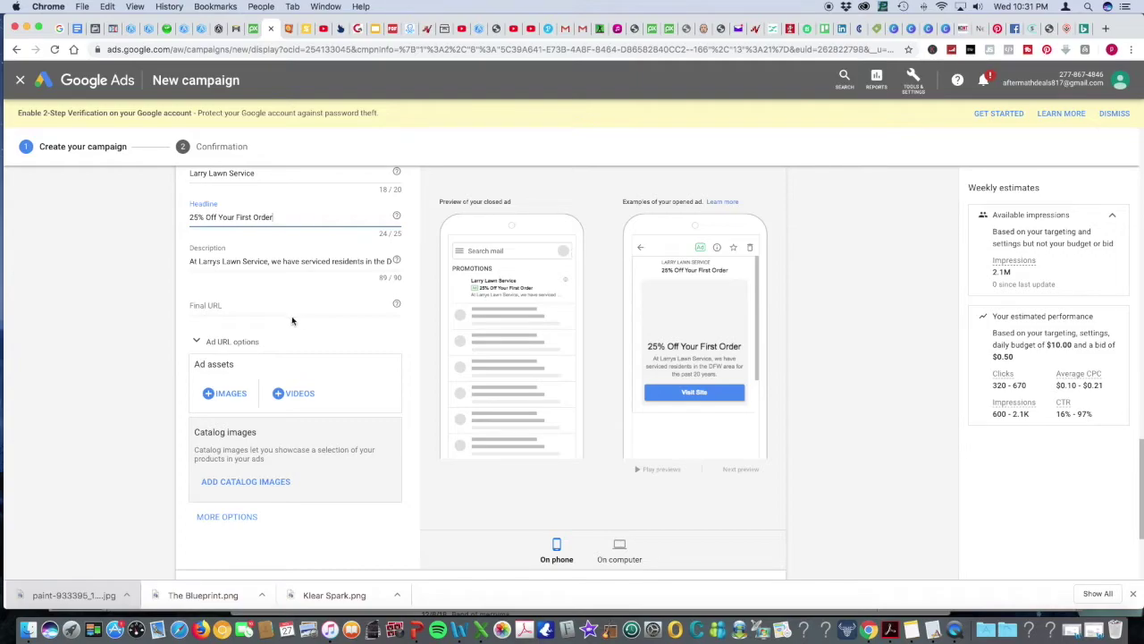
pyautogui.click(1070, 29)
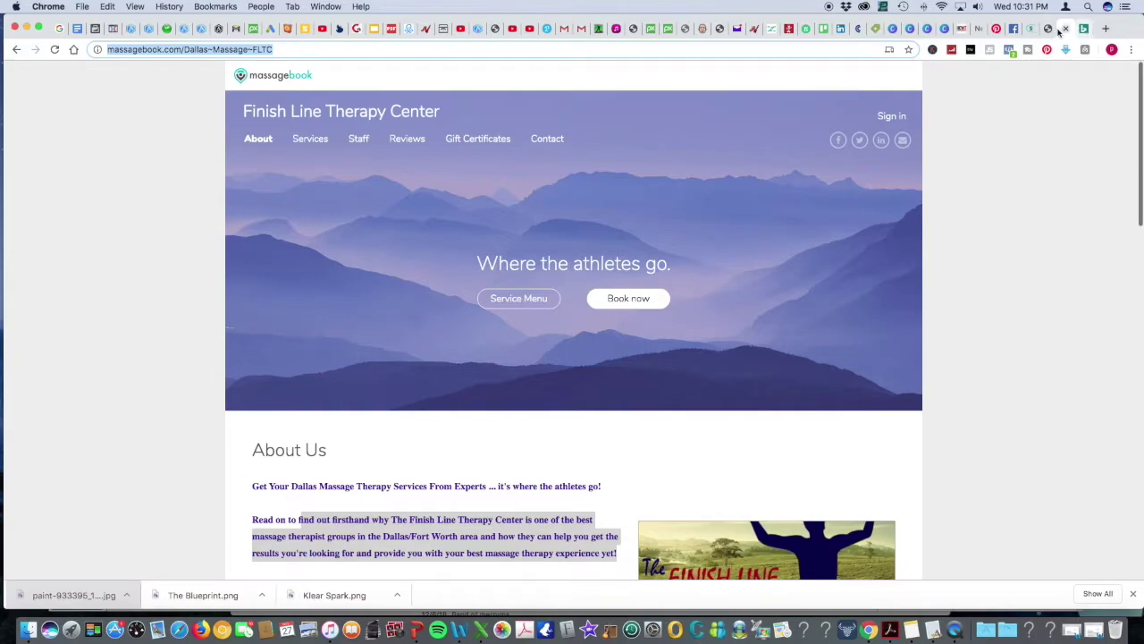
pyautogui.click(1062, 30)
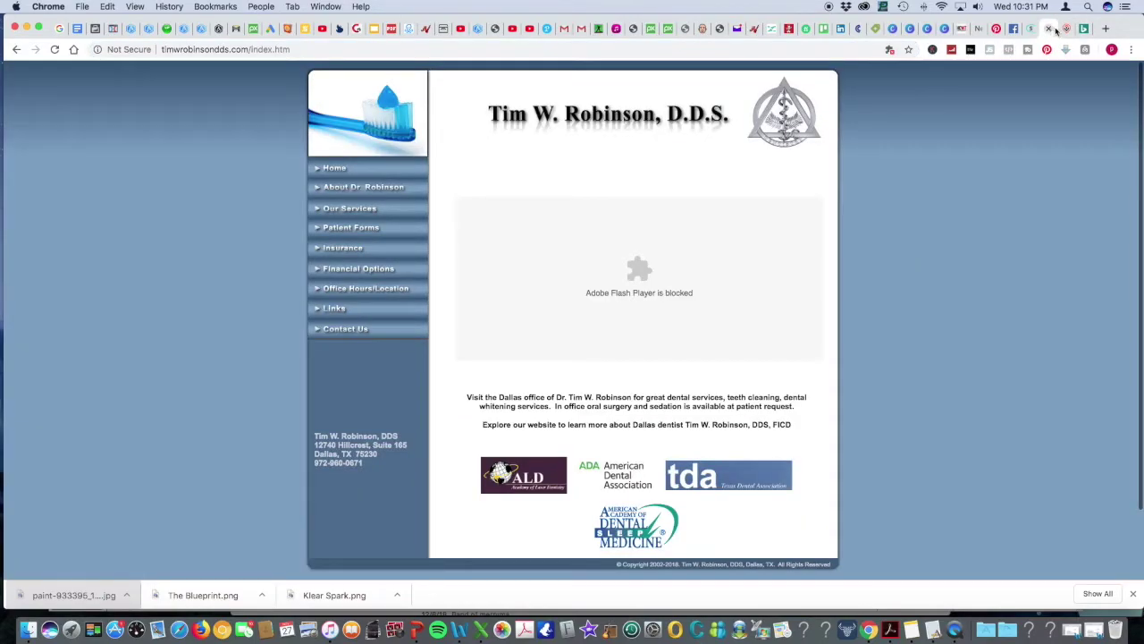
pyautogui.click(1083, 30)
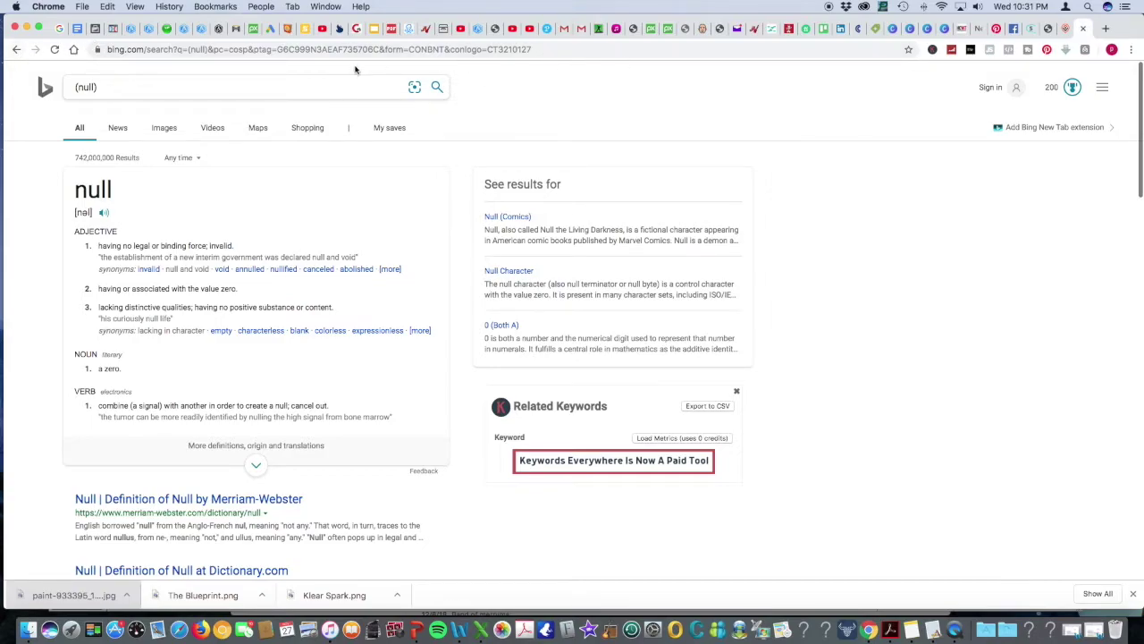
pyautogui.click(95, 30)
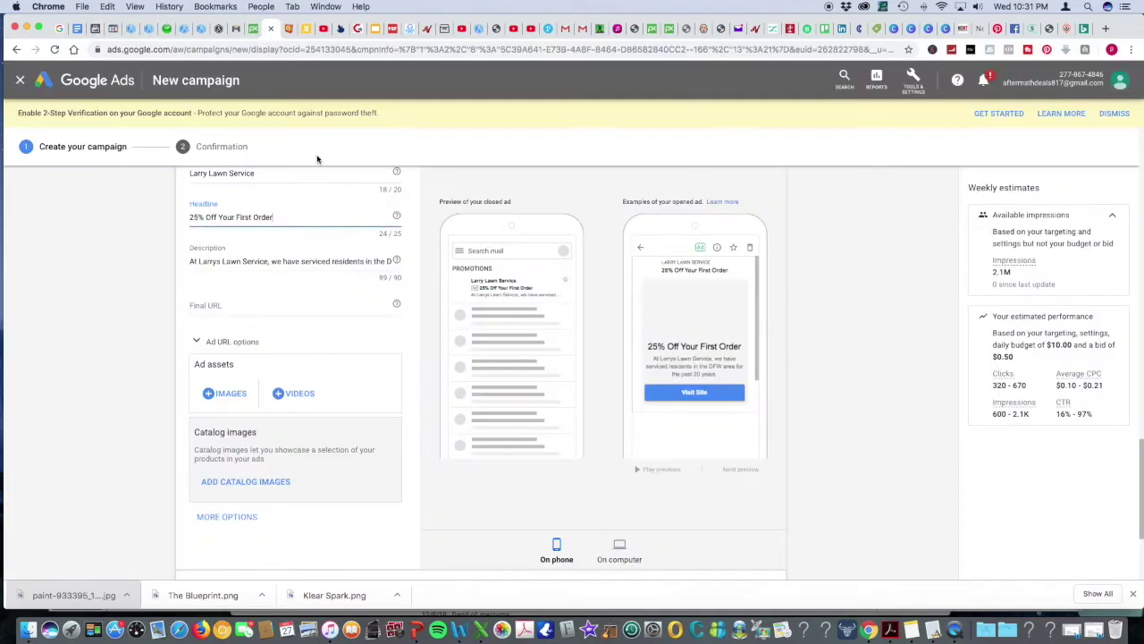
pyautogui.click(268, 29)
# - Upload the Desktop image "Screen Shot 2019-11-20 at 10.21.03 PM" to the Gmail ad's image assets
pyautogui.click(224, 393)
pyautogui.click(460, 177)
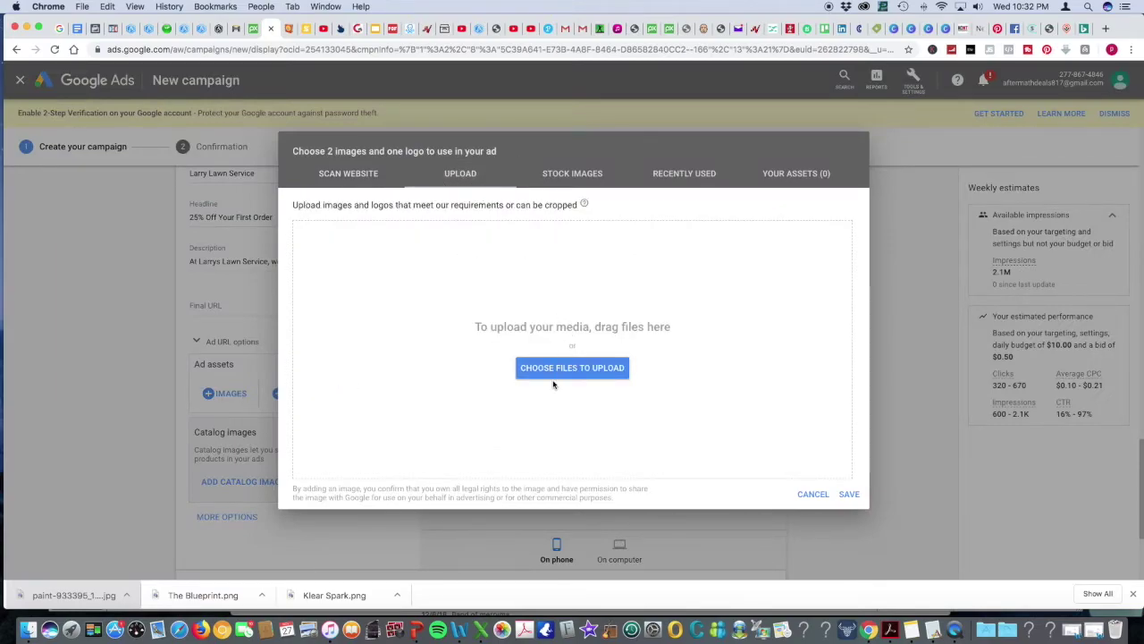
pyautogui.click(553, 369)
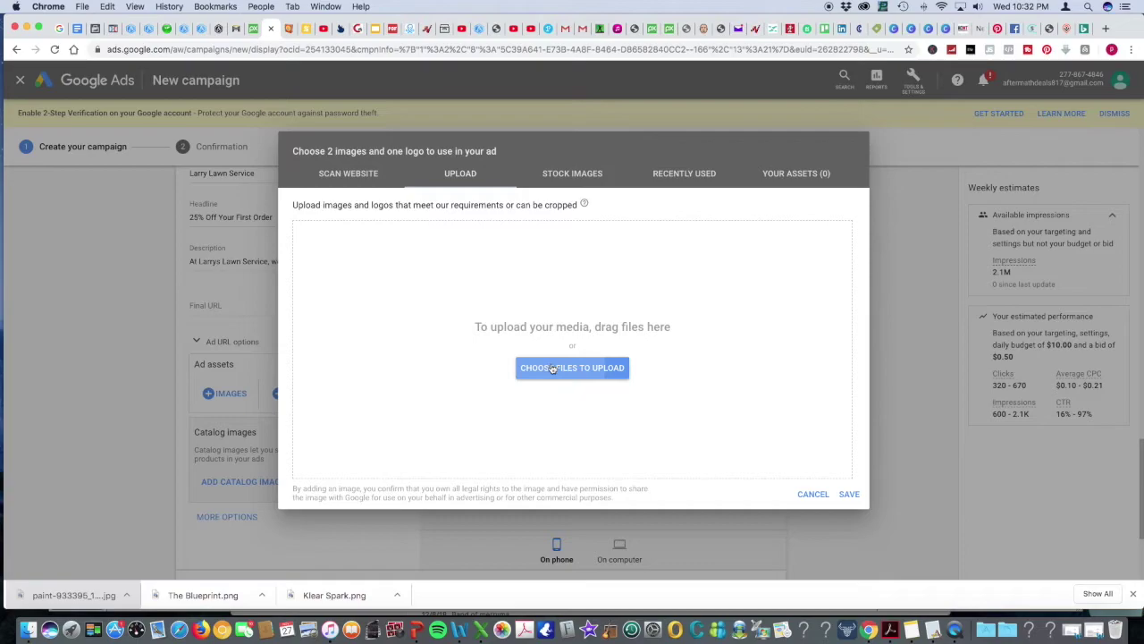
pyautogui.click(554, 369)
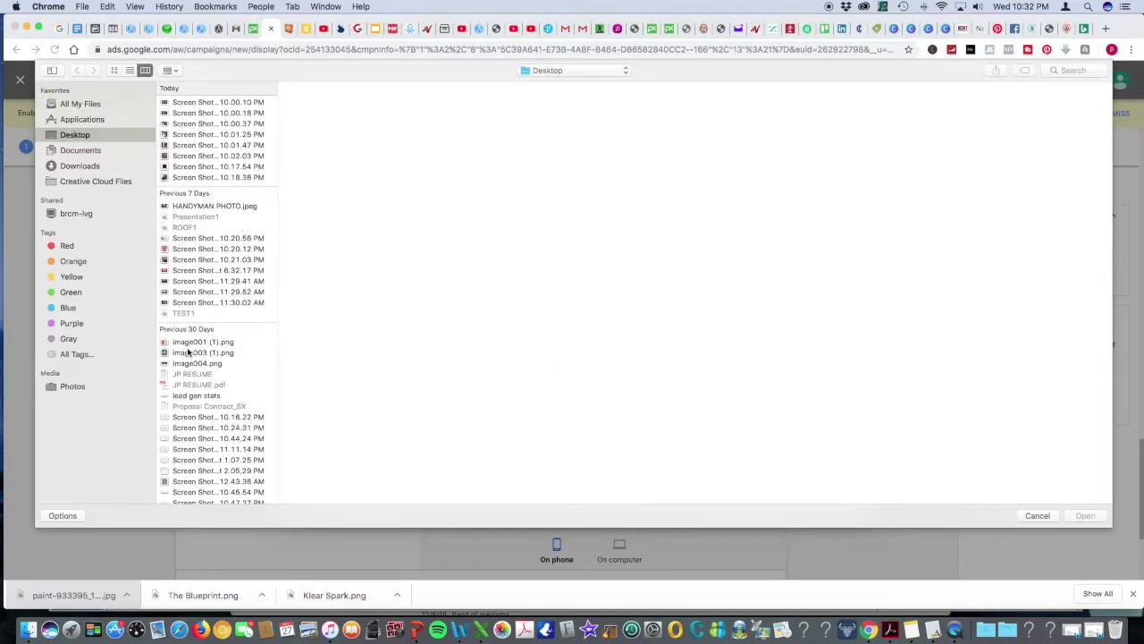
pyautogui.click(185, 260)
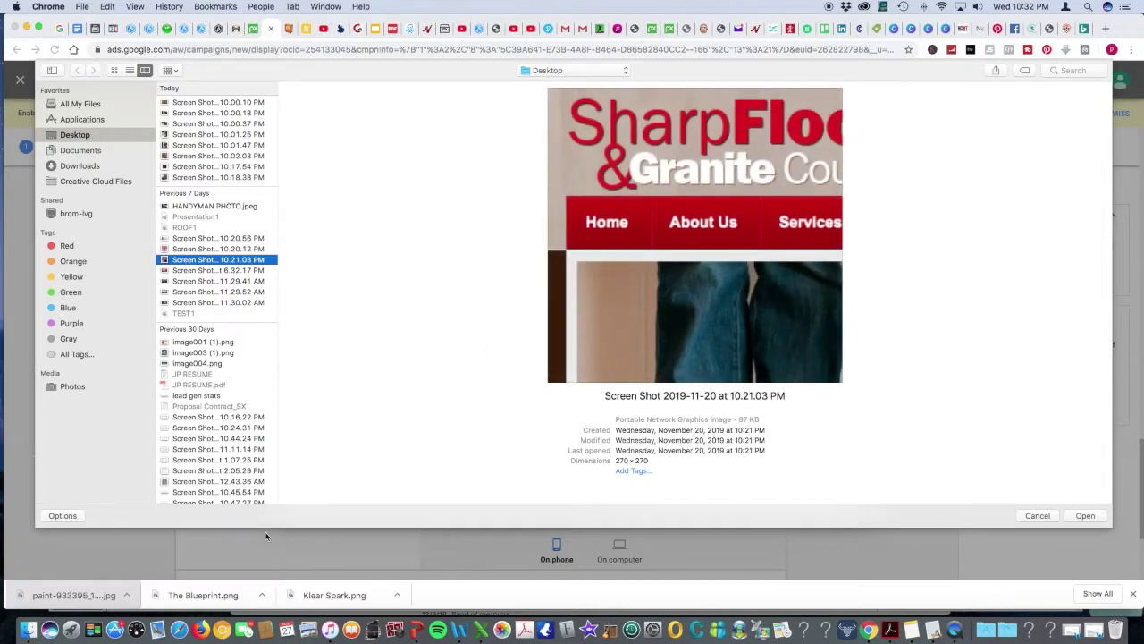
pyautogui.click(1084, 515)
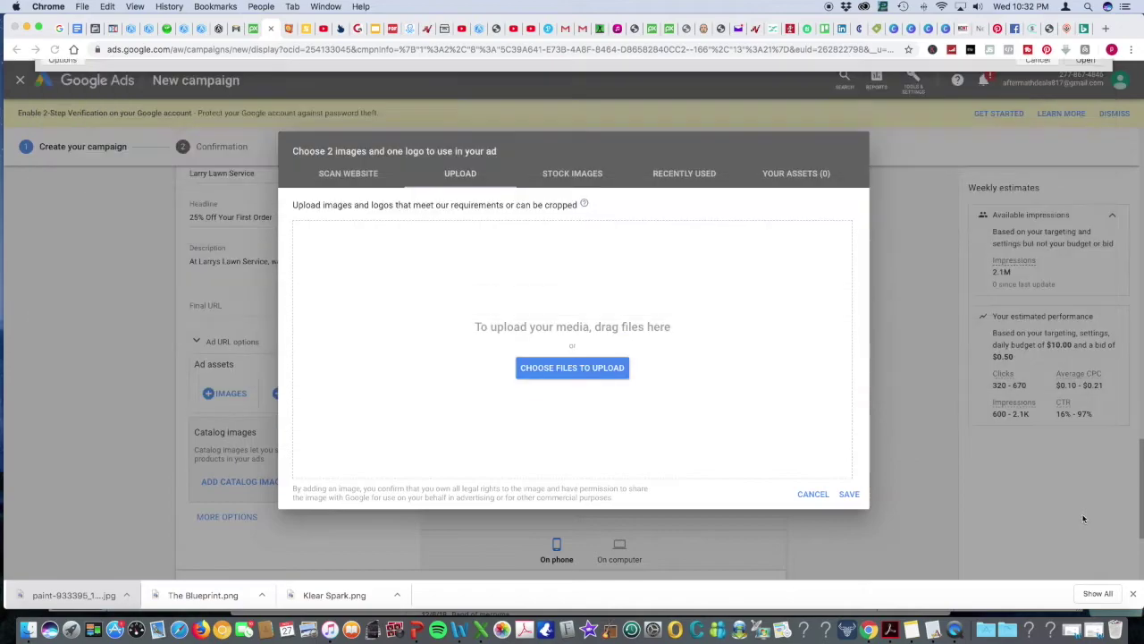
# - Use the uploaded Sharp Floor screenshot as the ad's logo and accept its 1:1 crop
pyautogui.click(349, 304)
pyautogui.click(366, 351)
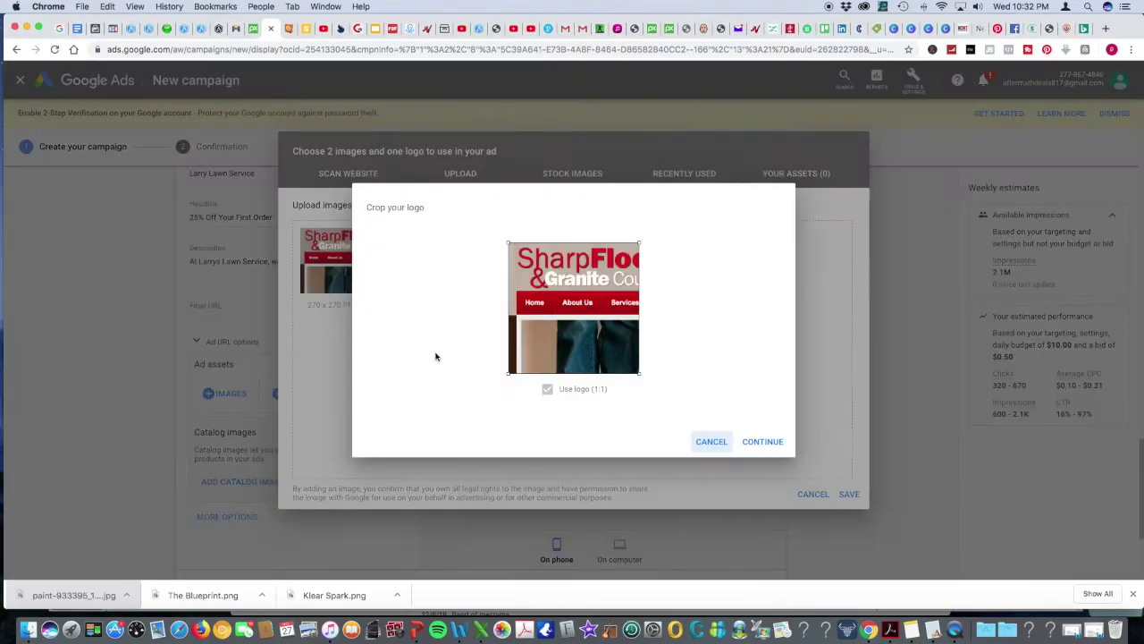
pyautogui.click(764, 441)
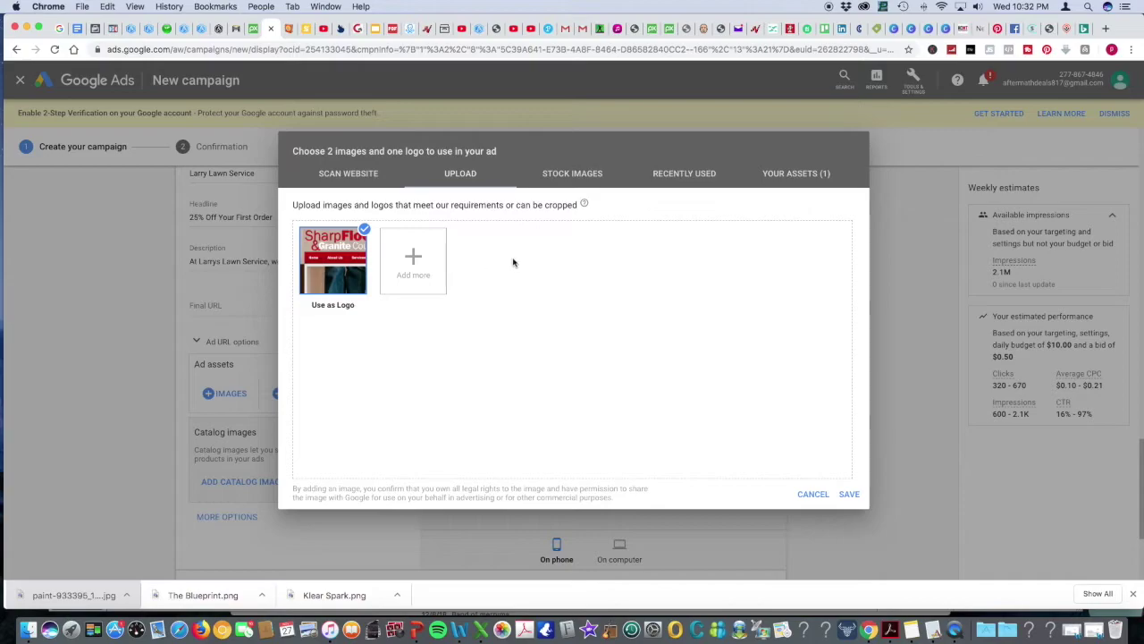
# - Switch to Pixabay, go back to the image results, and search for "landscaping"
pyautogui.click(254, 28)
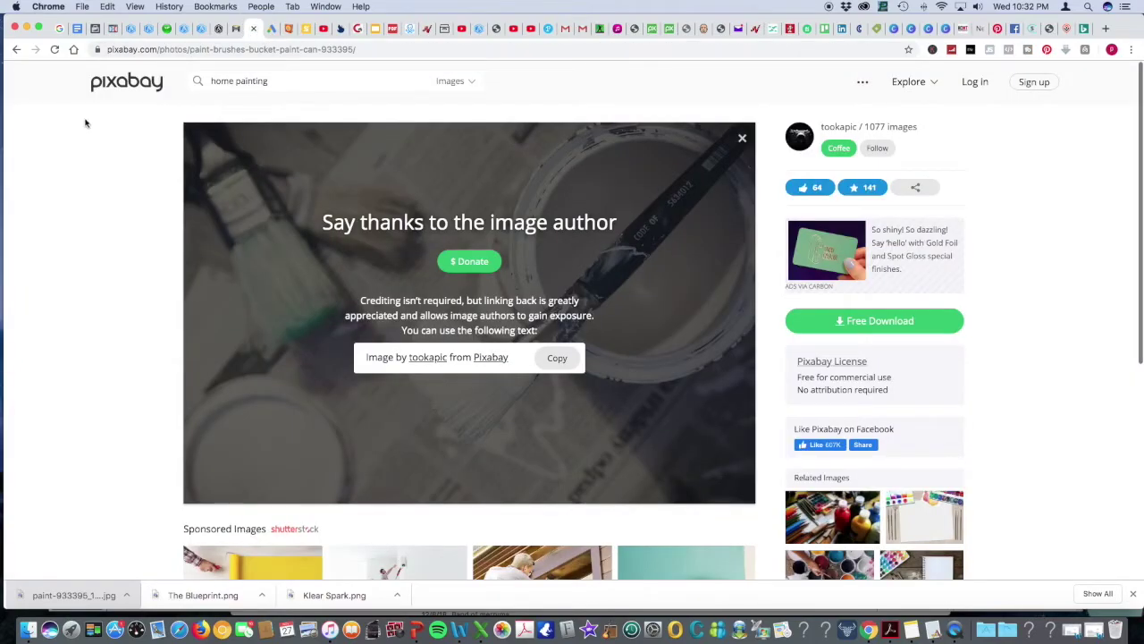
pyautogui.click(16, 50)
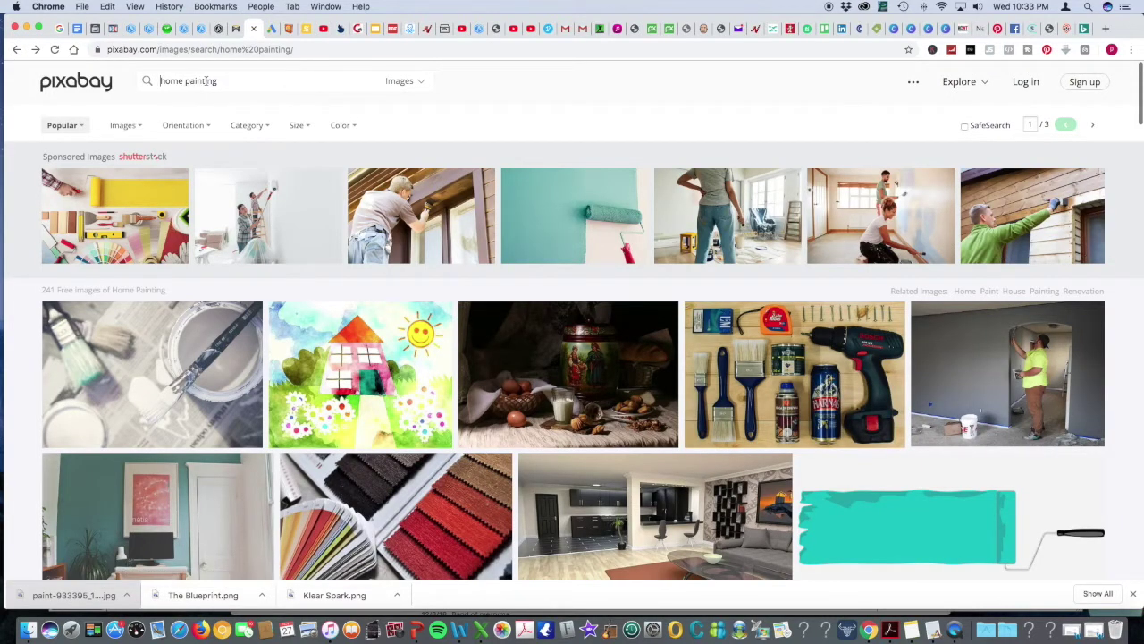
pyautogui.moveTo(217, 81); pyautogui.dragTo(152, 83)
pyautogui.write('landscaping')
pyautogui.press('Return')
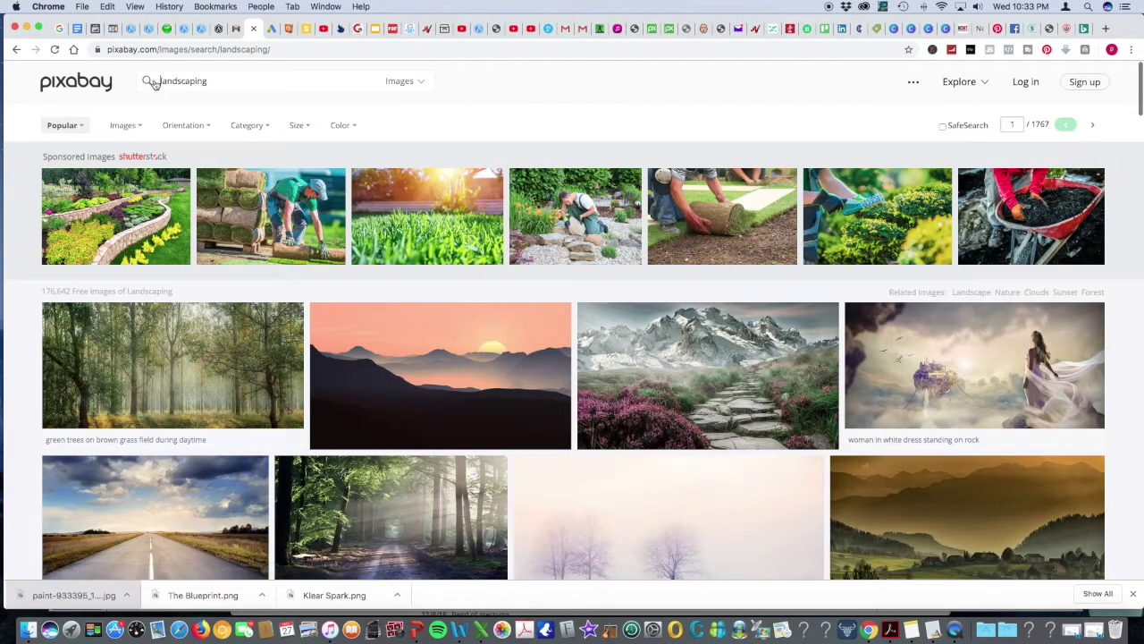
# - Browse the landscaping results, open the sponsored photo of the gardener installing turf, and capture a screenshot of it
pyautogui.scroll(-10, 386, 361)
pyautogui.scroll(-8, 386, 361)
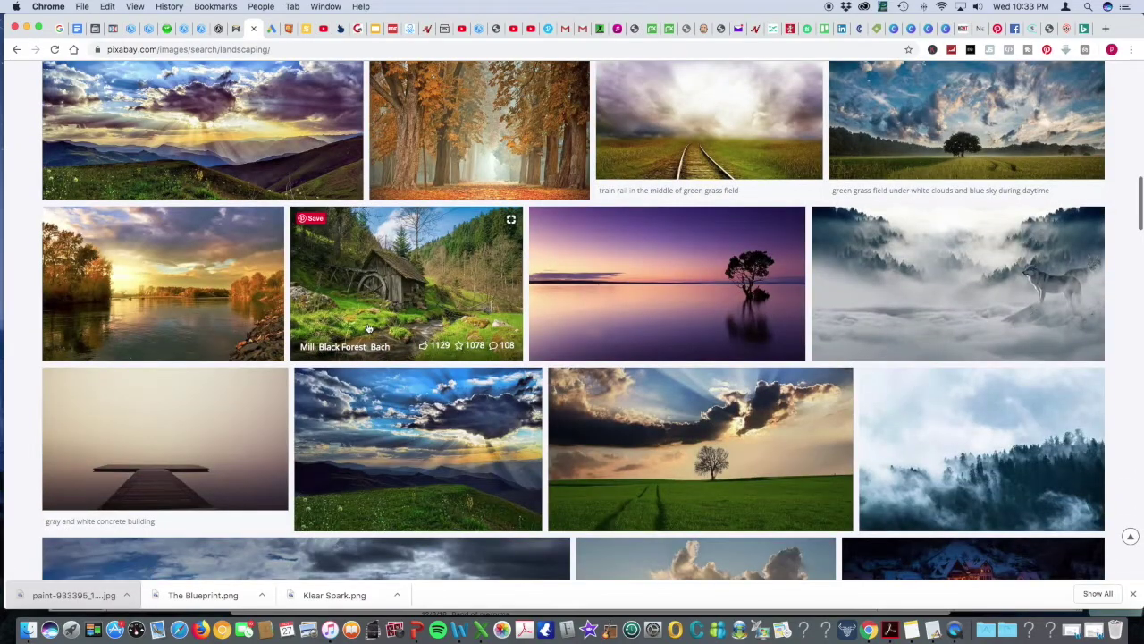
pyautogui.scroll(-10, 367, 328)
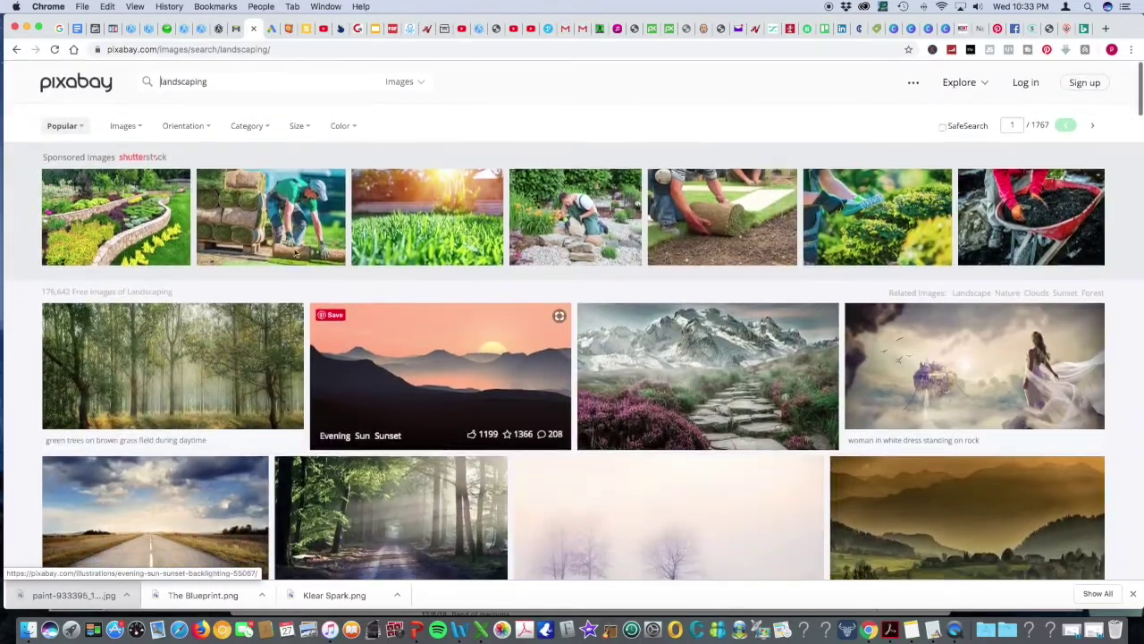
pyautogui.click(296, 253)
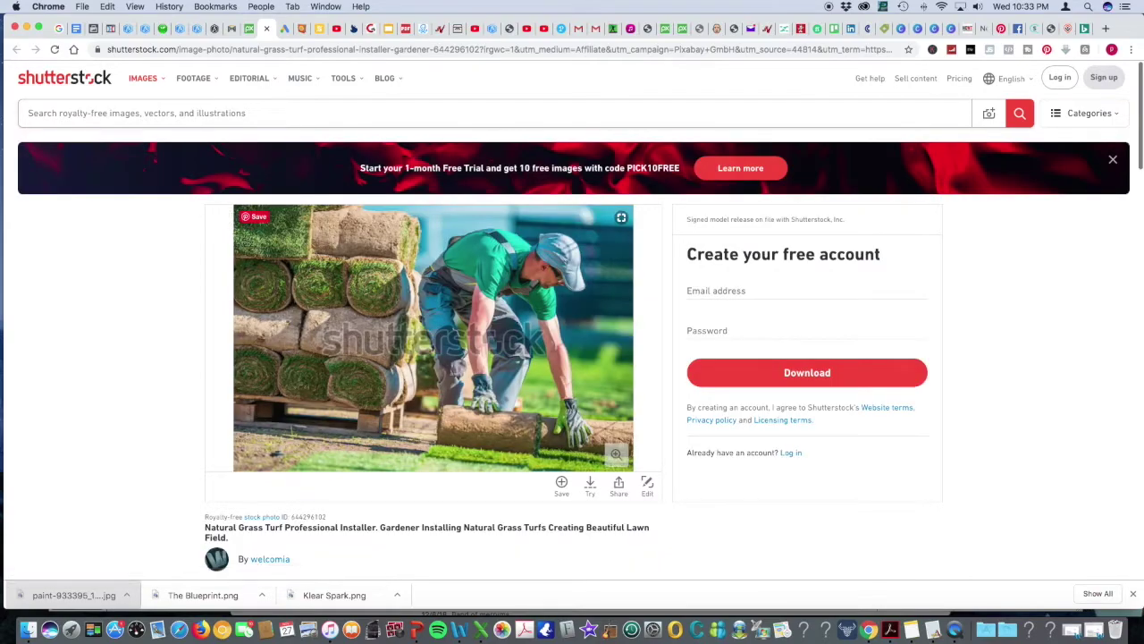
pyautogui.moveTo(236, 205); pyautogui.dragTo(633, 467)
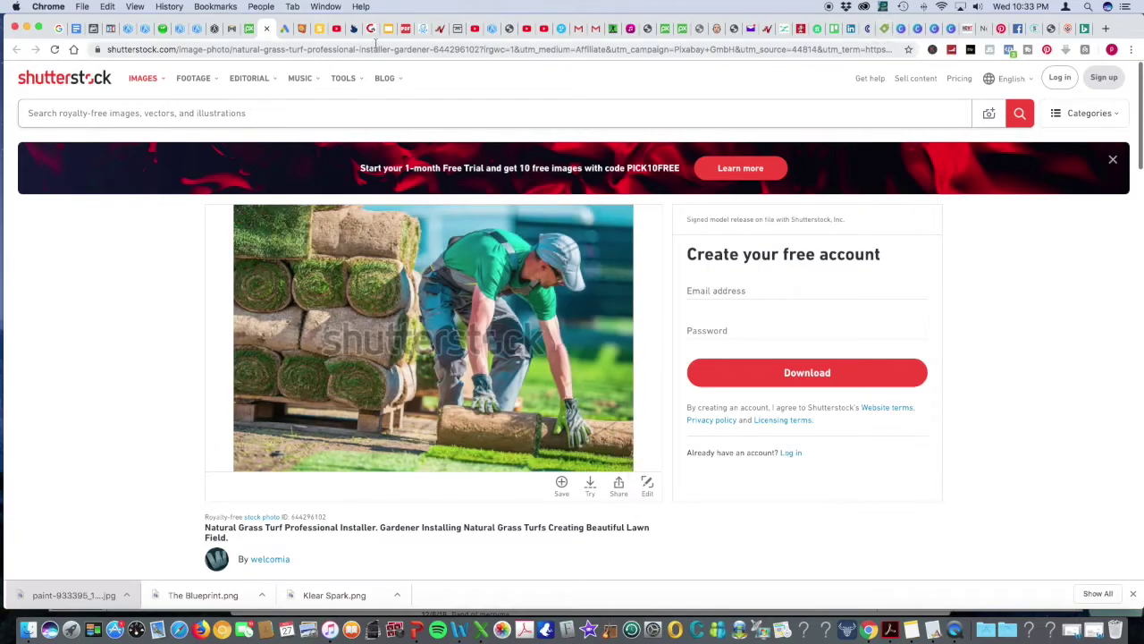
# - Return to the Google Ads image upload and add the turf photo "Screen Shot 2019-11-27 at 10.33.24 PM" from the Desktop
pyautogui.click(286, 29)
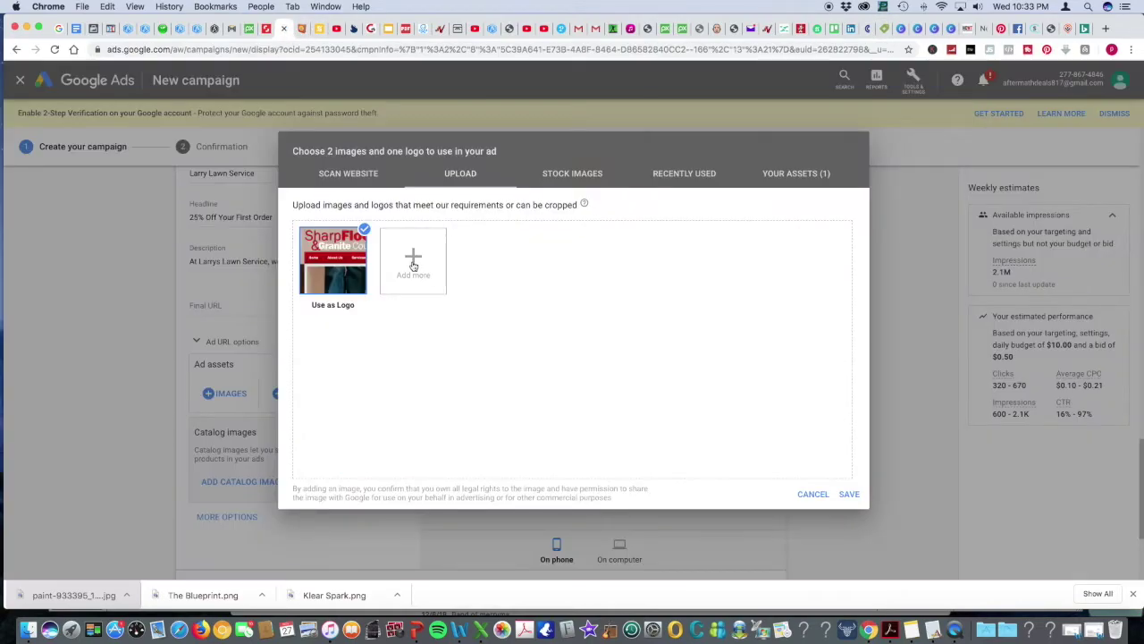
pyautogui.click(414, 266)
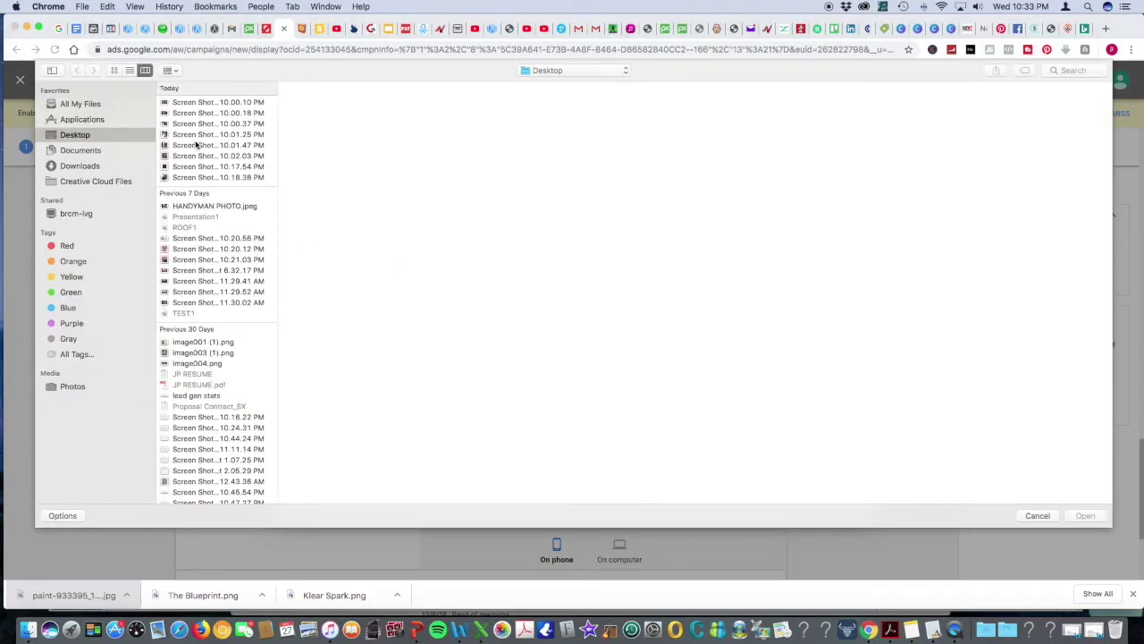
pyautogui.click(200, 177)
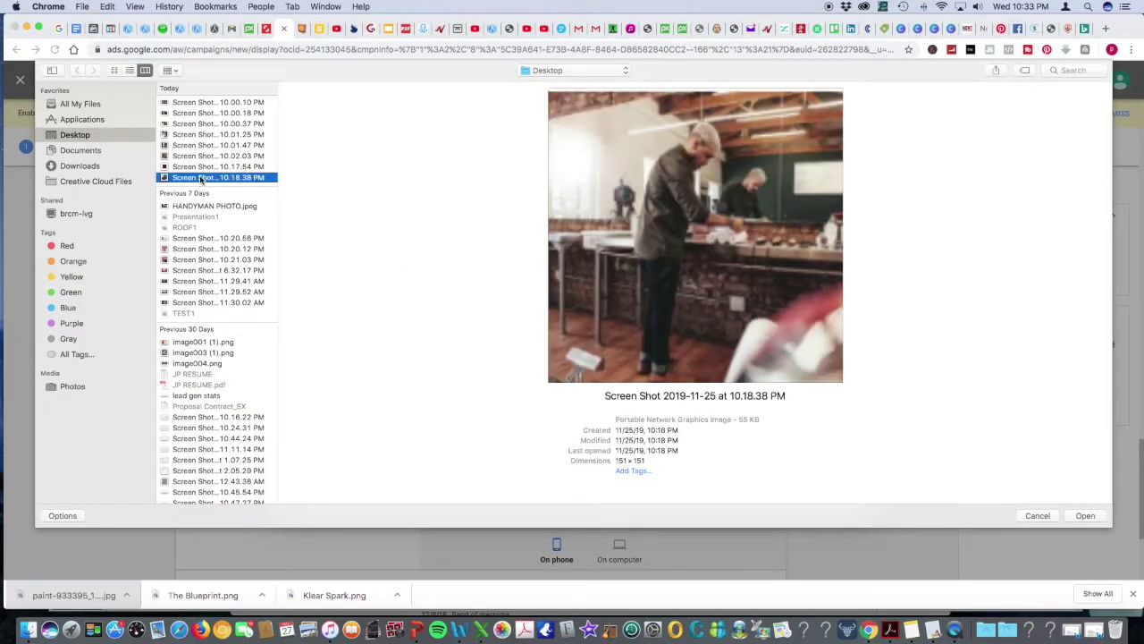
pyautogui.scroll(-15, 200, 251)
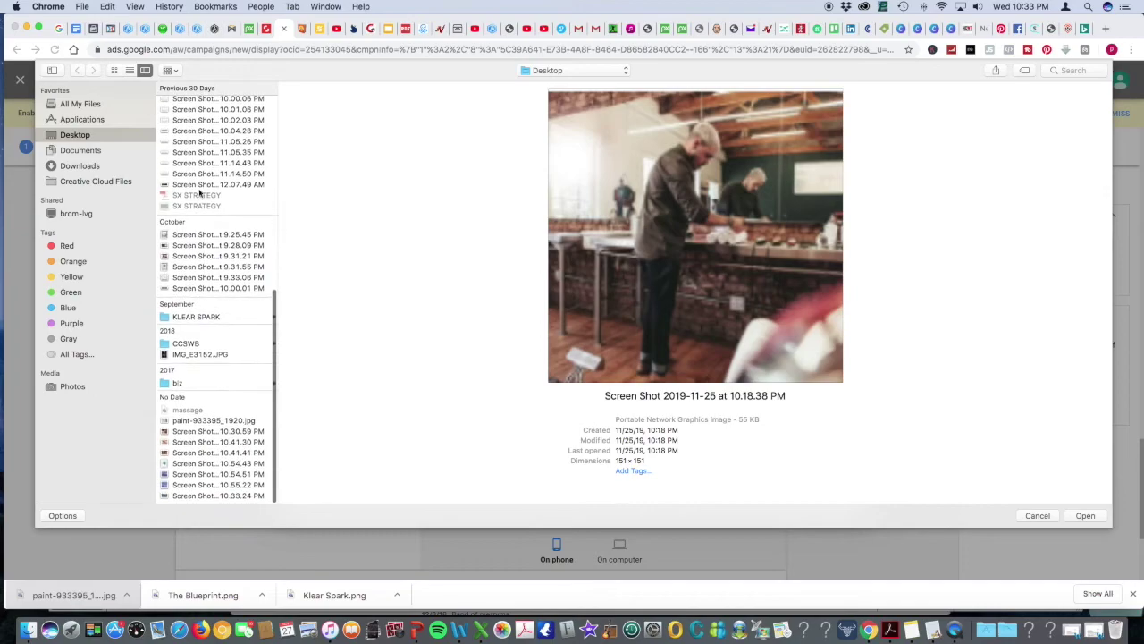
pyautogui.click(197, 498)
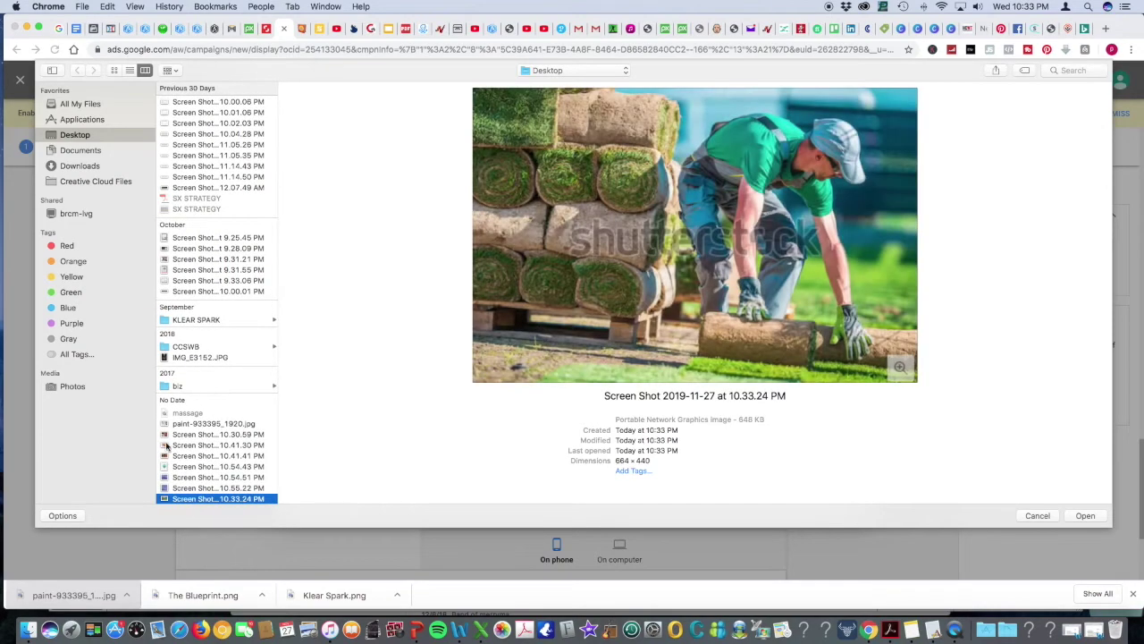
pyautogui.click(1079, 514)
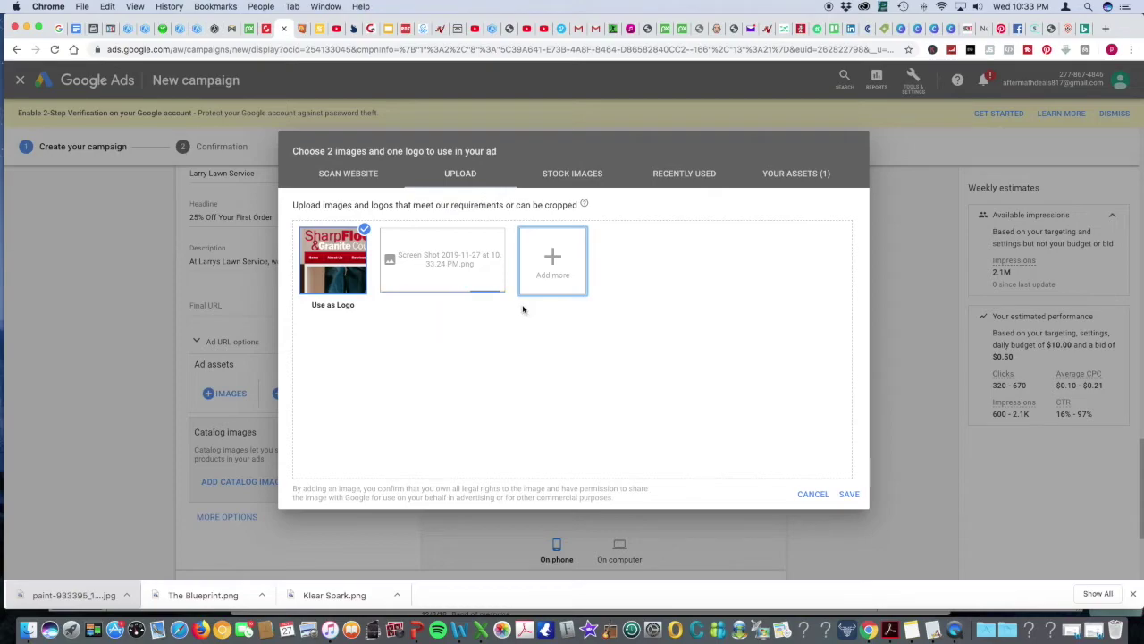
# - Use the turf photo as a marketing image with the landscape 1.91:1 crop shifted slightly lower, and save the ad's images
pyautogui.click(446, 305)
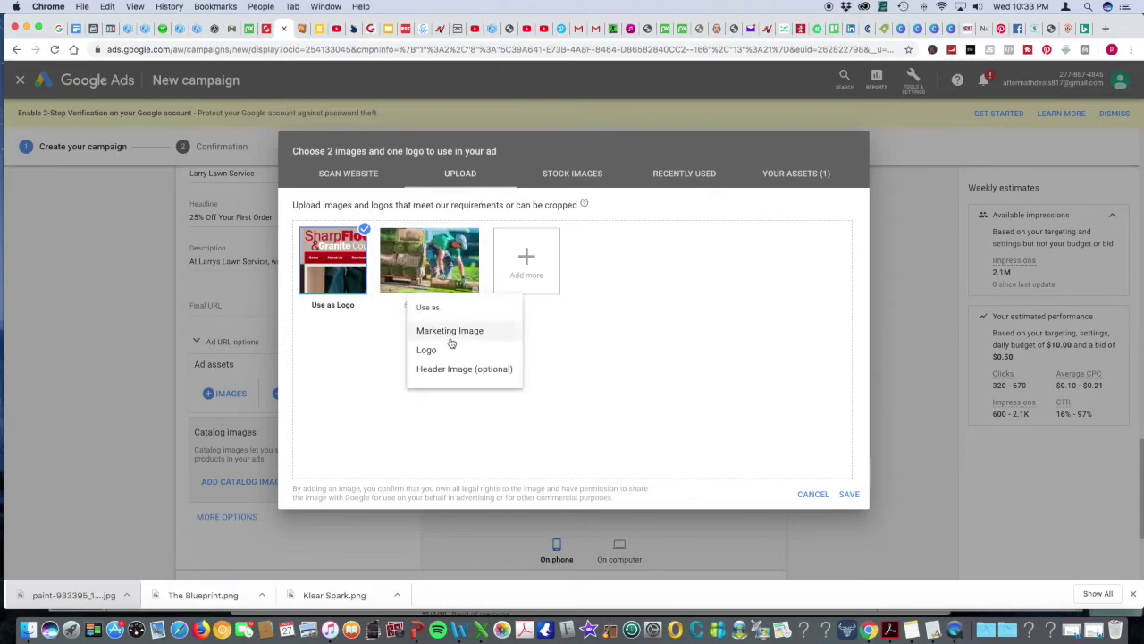
pyautogui.click(450, 331)
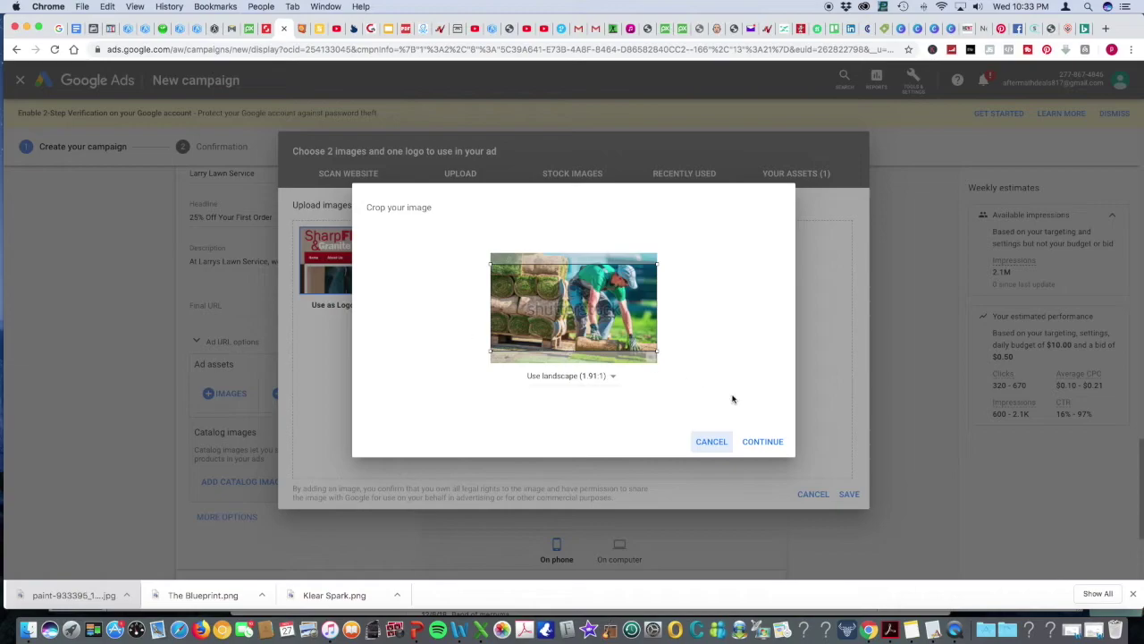
pyautogui.moveTo(581, 315)
pyautogui.mouseDown()
pyautogui.moveTo(582, 288)
pyautogui.moveTo(581, 303)
pyautogui.mouseUp()
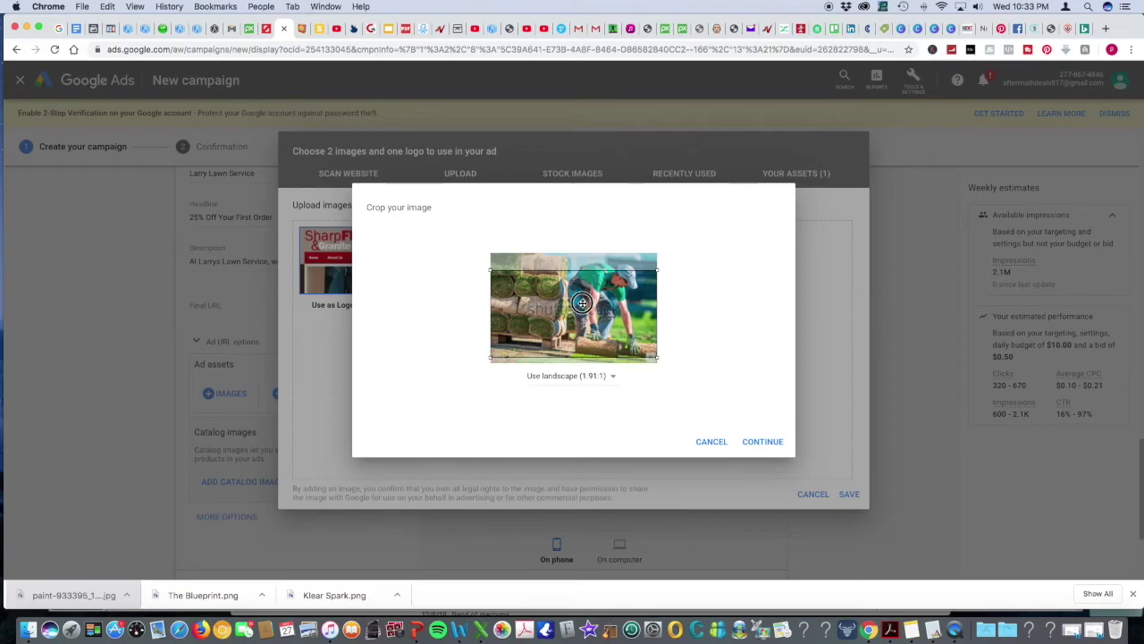
pyautogui.click(762, 442)
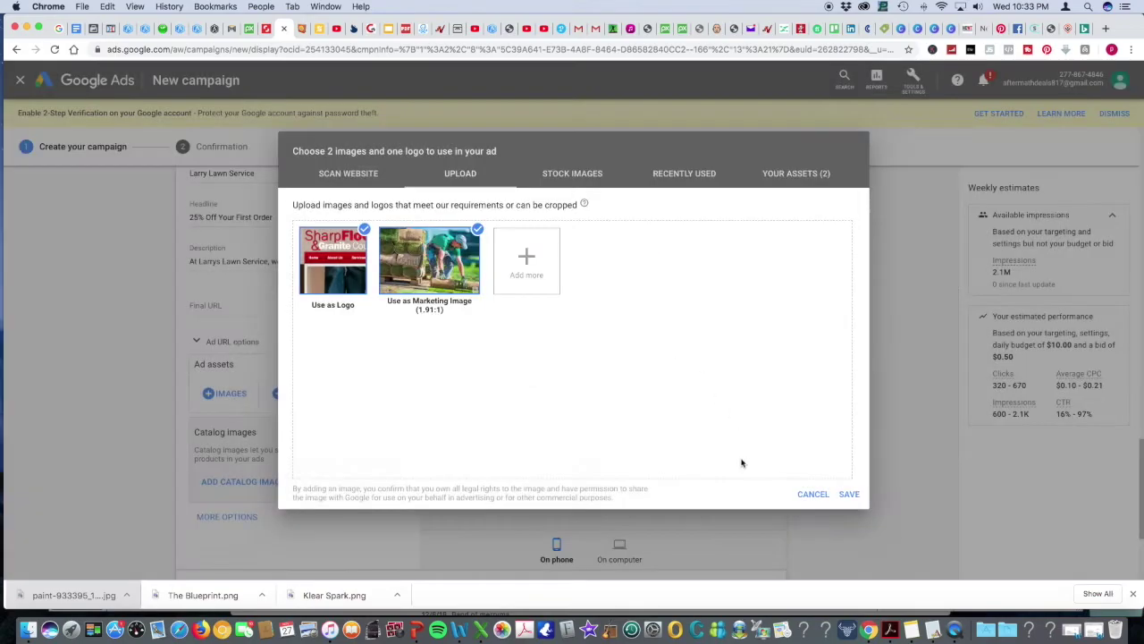
pyautogui.click(846, 494)
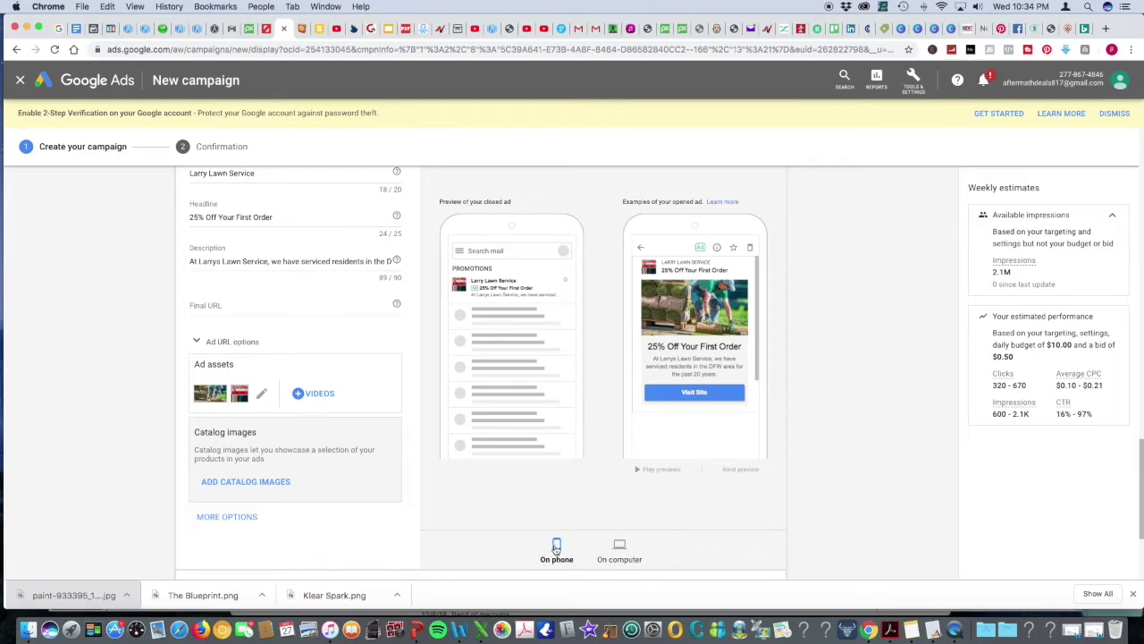
# - Preview the Gmail ad as it appears on a computer and add the call to action "Call Now"
pyautogui.click(619, 547)
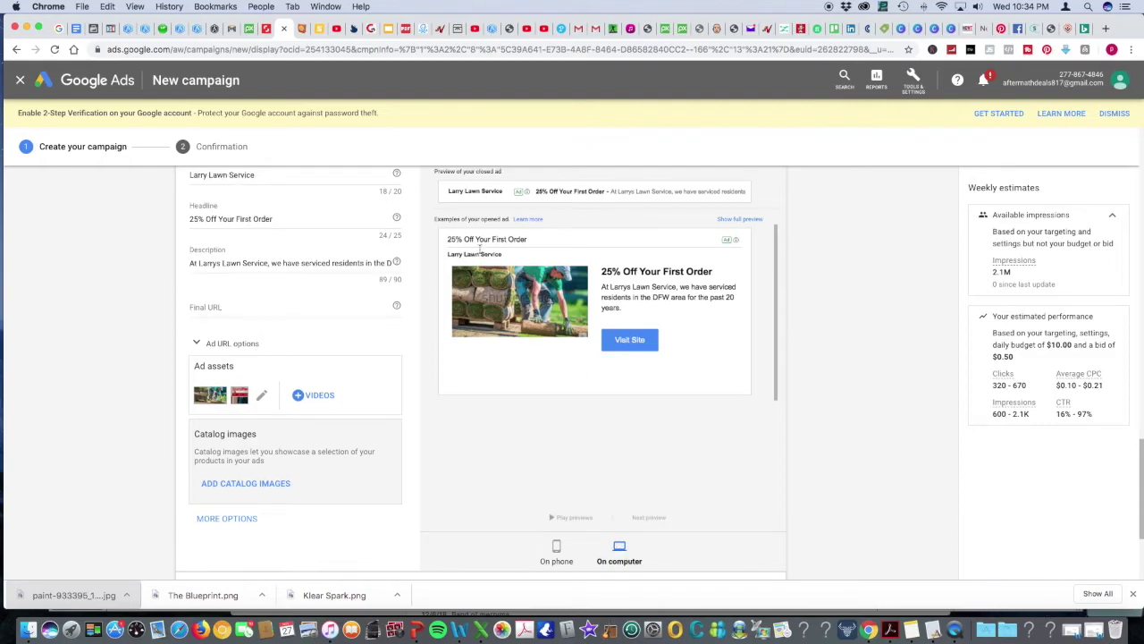
pyautogui.scroll(1, 460, 227)
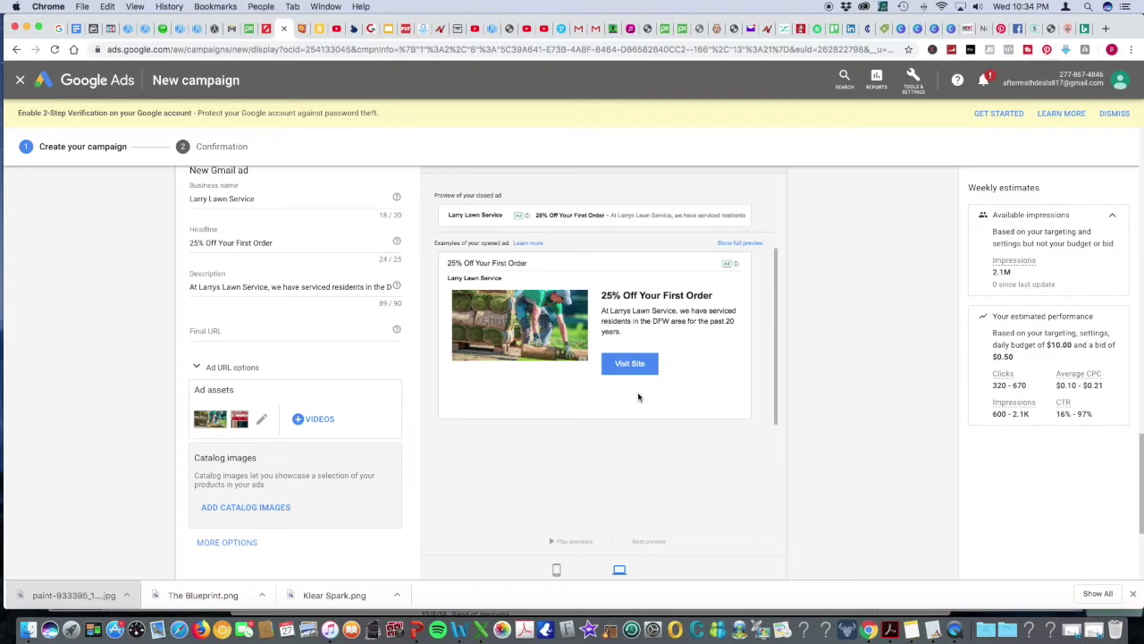
pyautogui.scroll(-3, 416, 439)
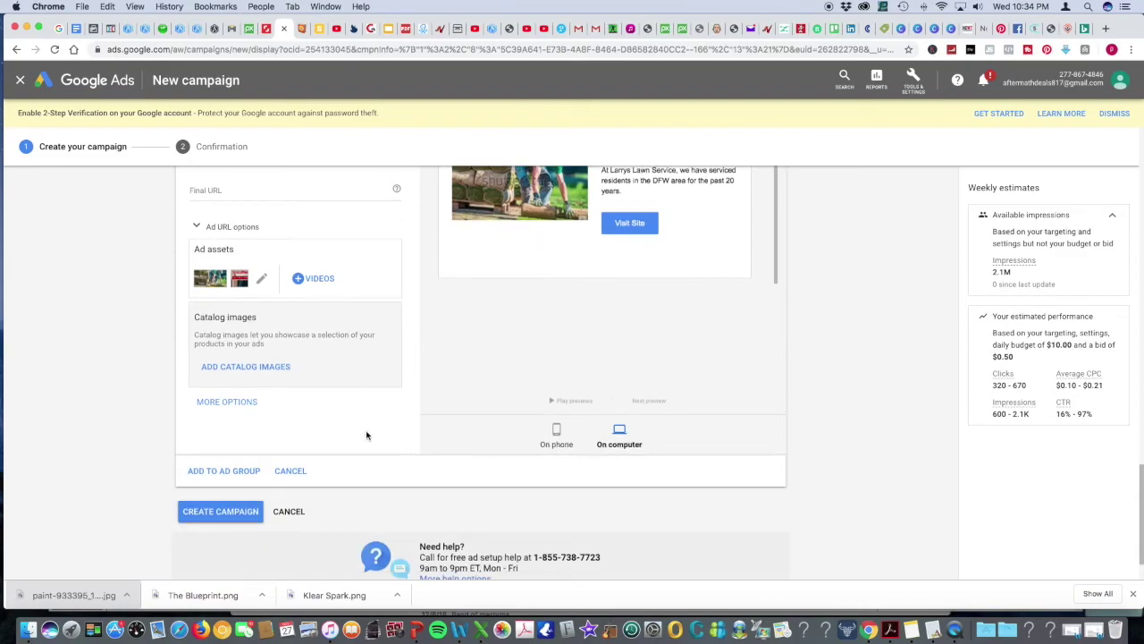
pyautogui.click(242, 404)
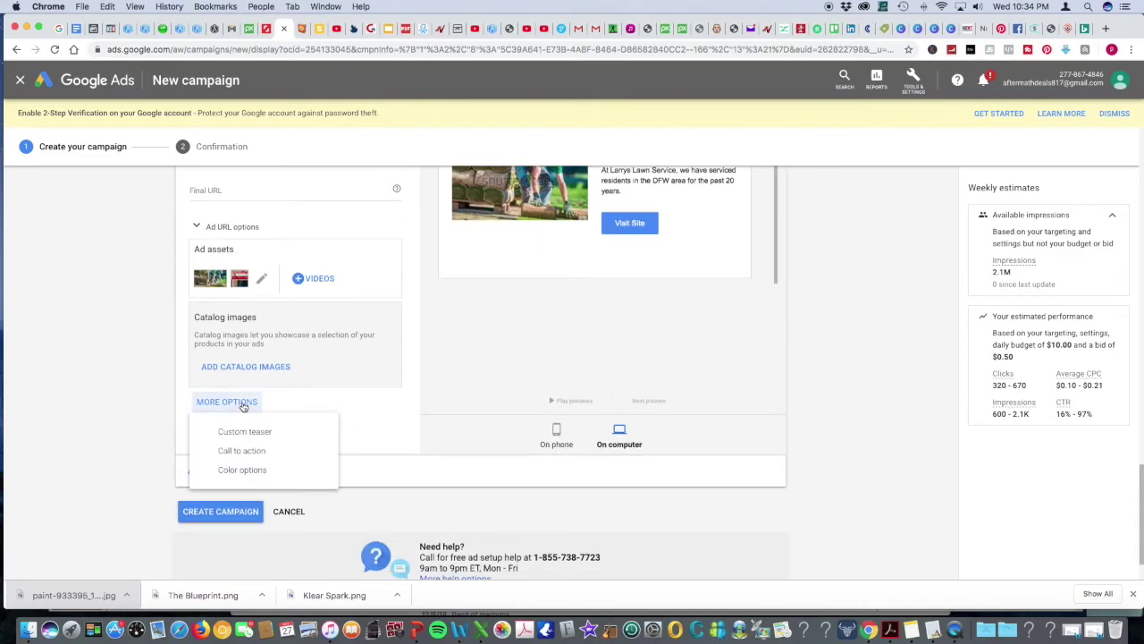
pyautogui.click(243, 453)
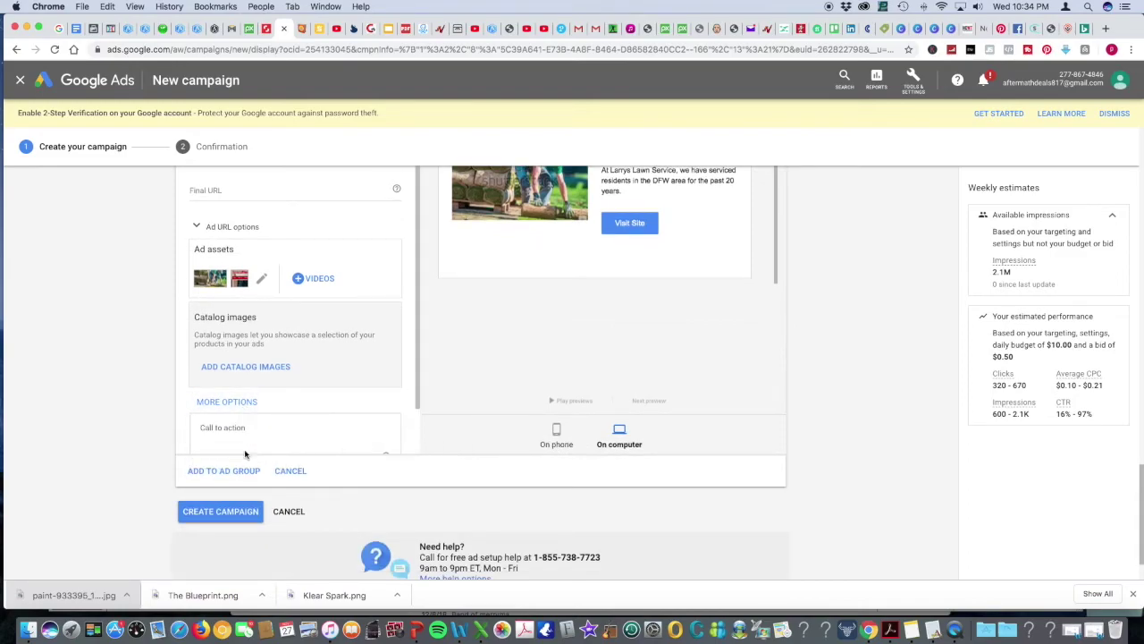
pyautogui.scroll(-2, 288, 435)
pyautogui.click(256, 374)
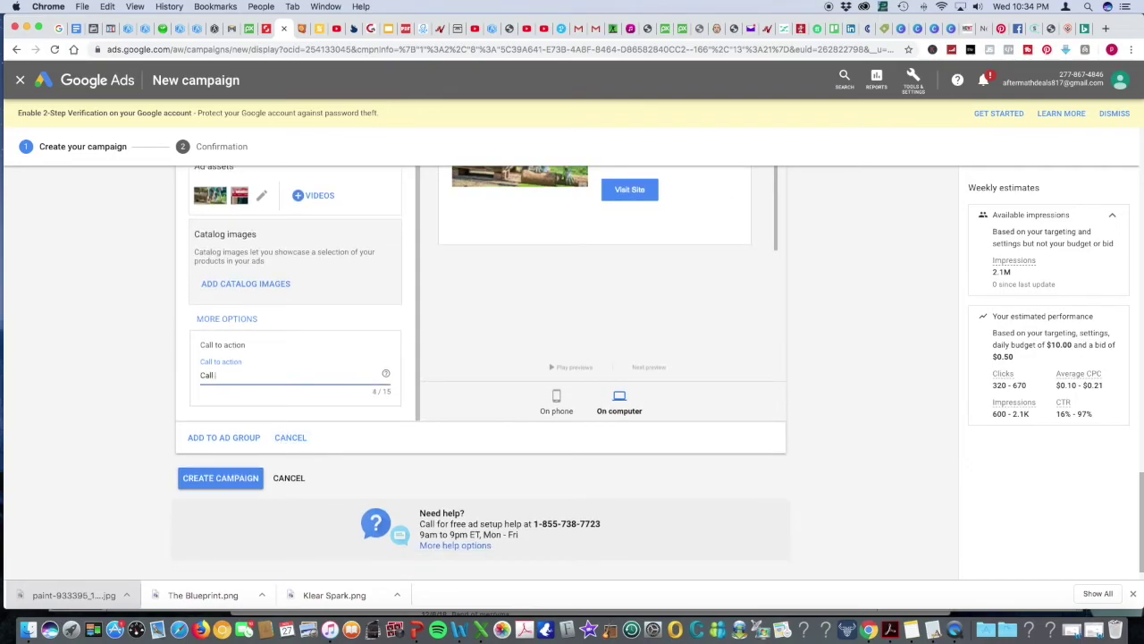
pyautogui.write('Call Now')
# - Review the updated Gmail ad and its preview, and switch to the Google Docs document "30 Day challenge"
pyautogui.scroll(5, 329, 369)
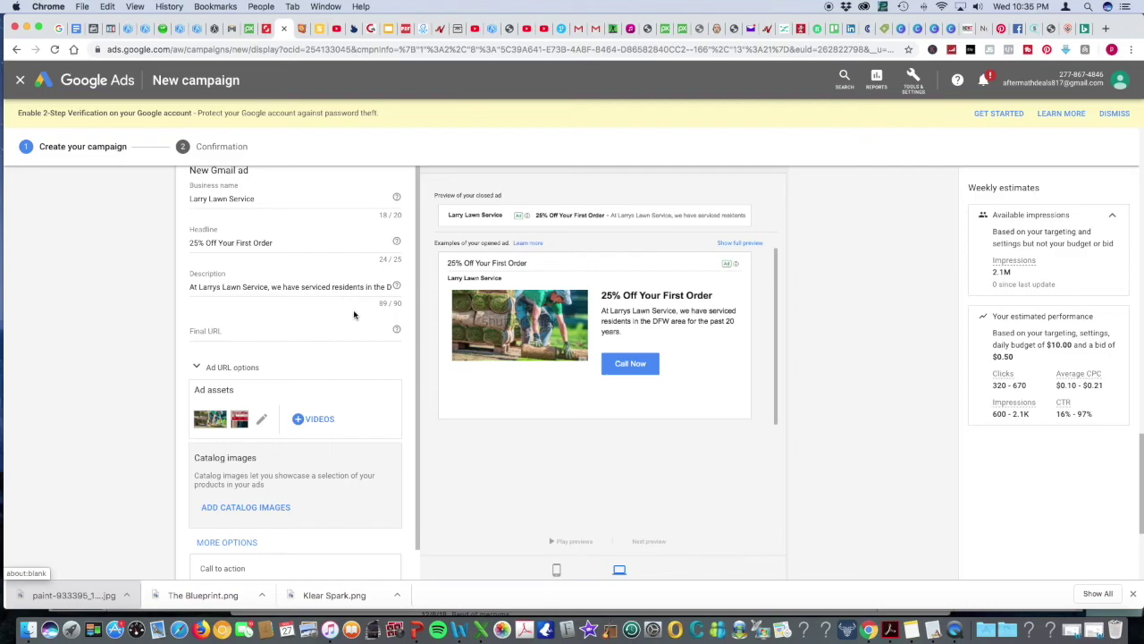
pyautogui.scroll(-5, 355, 311)
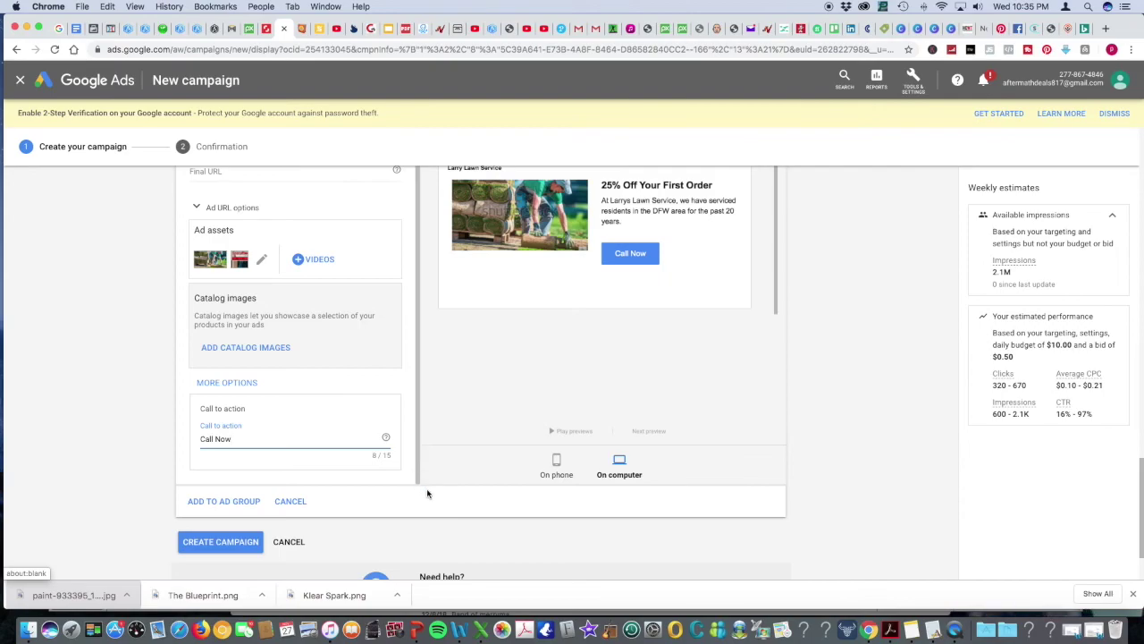
pyautogui.press('super+2')
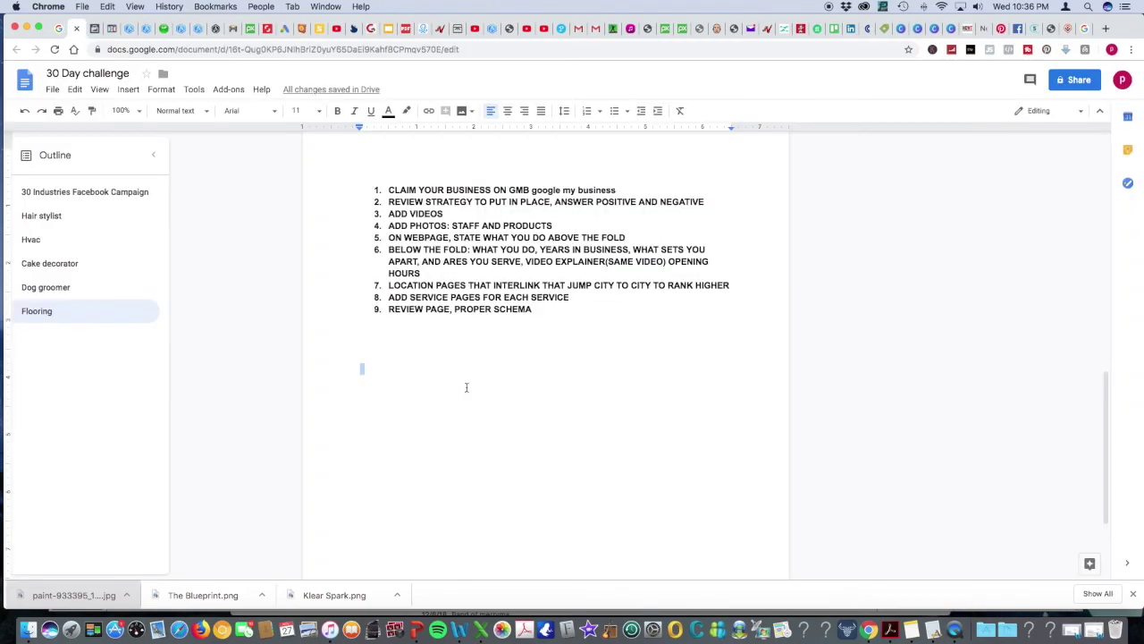